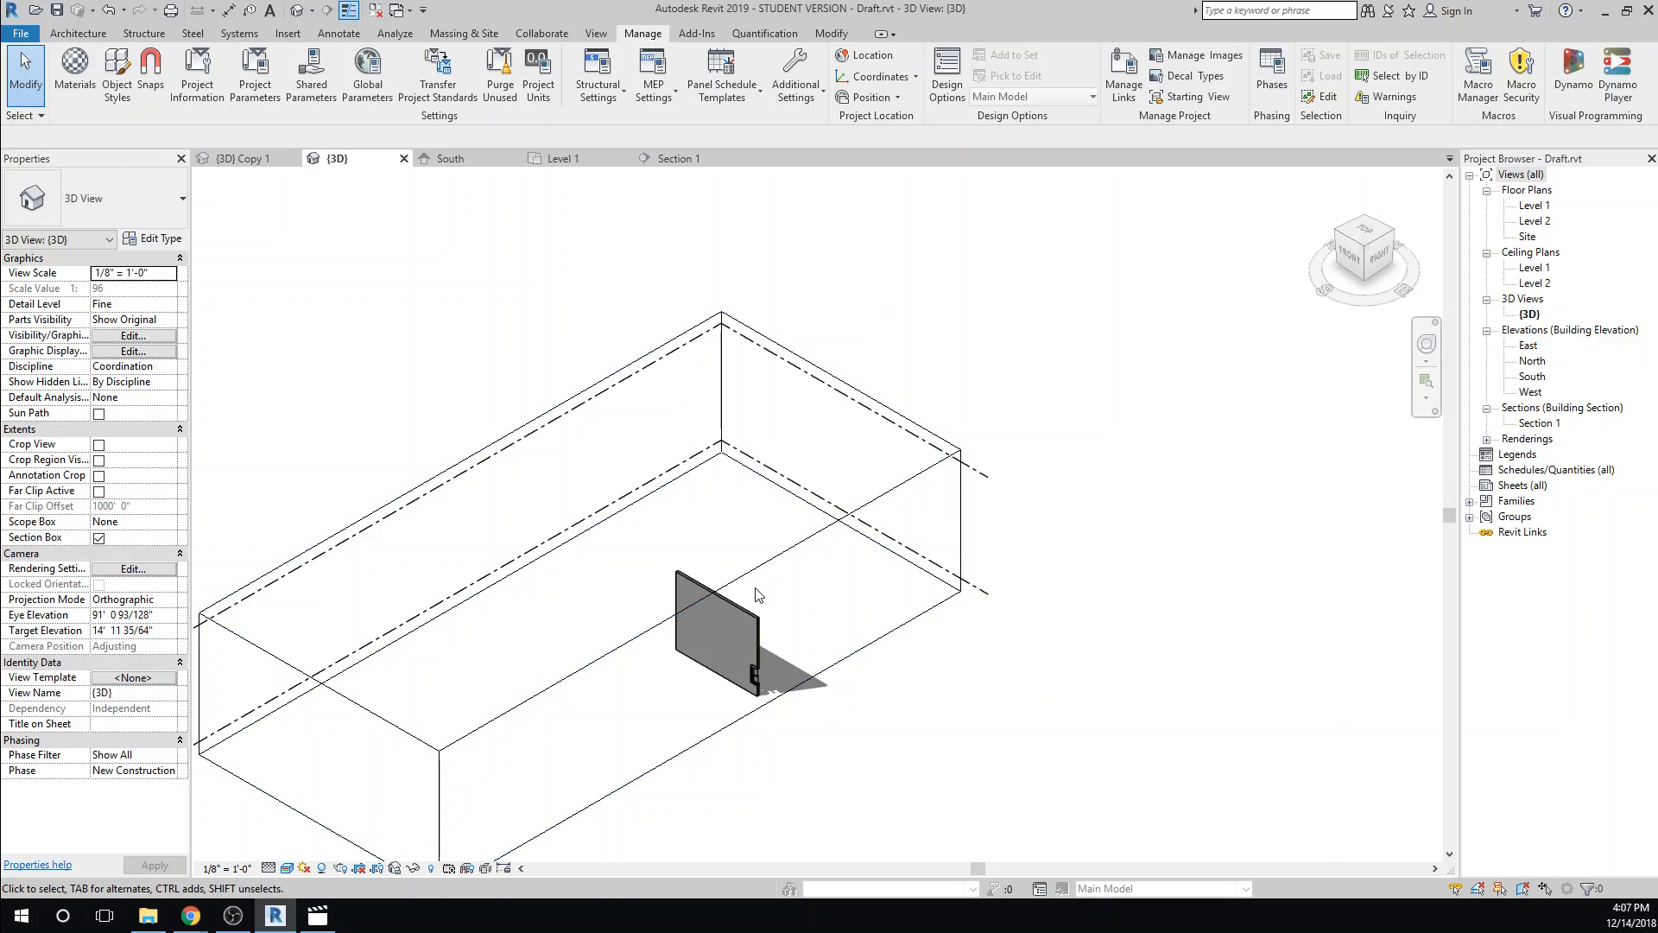
Adjust the 3D view's section box at the wall so that it cuts through the window, and inspect the cut window
{"action": "left_click", "coordinate": [384, 508]}
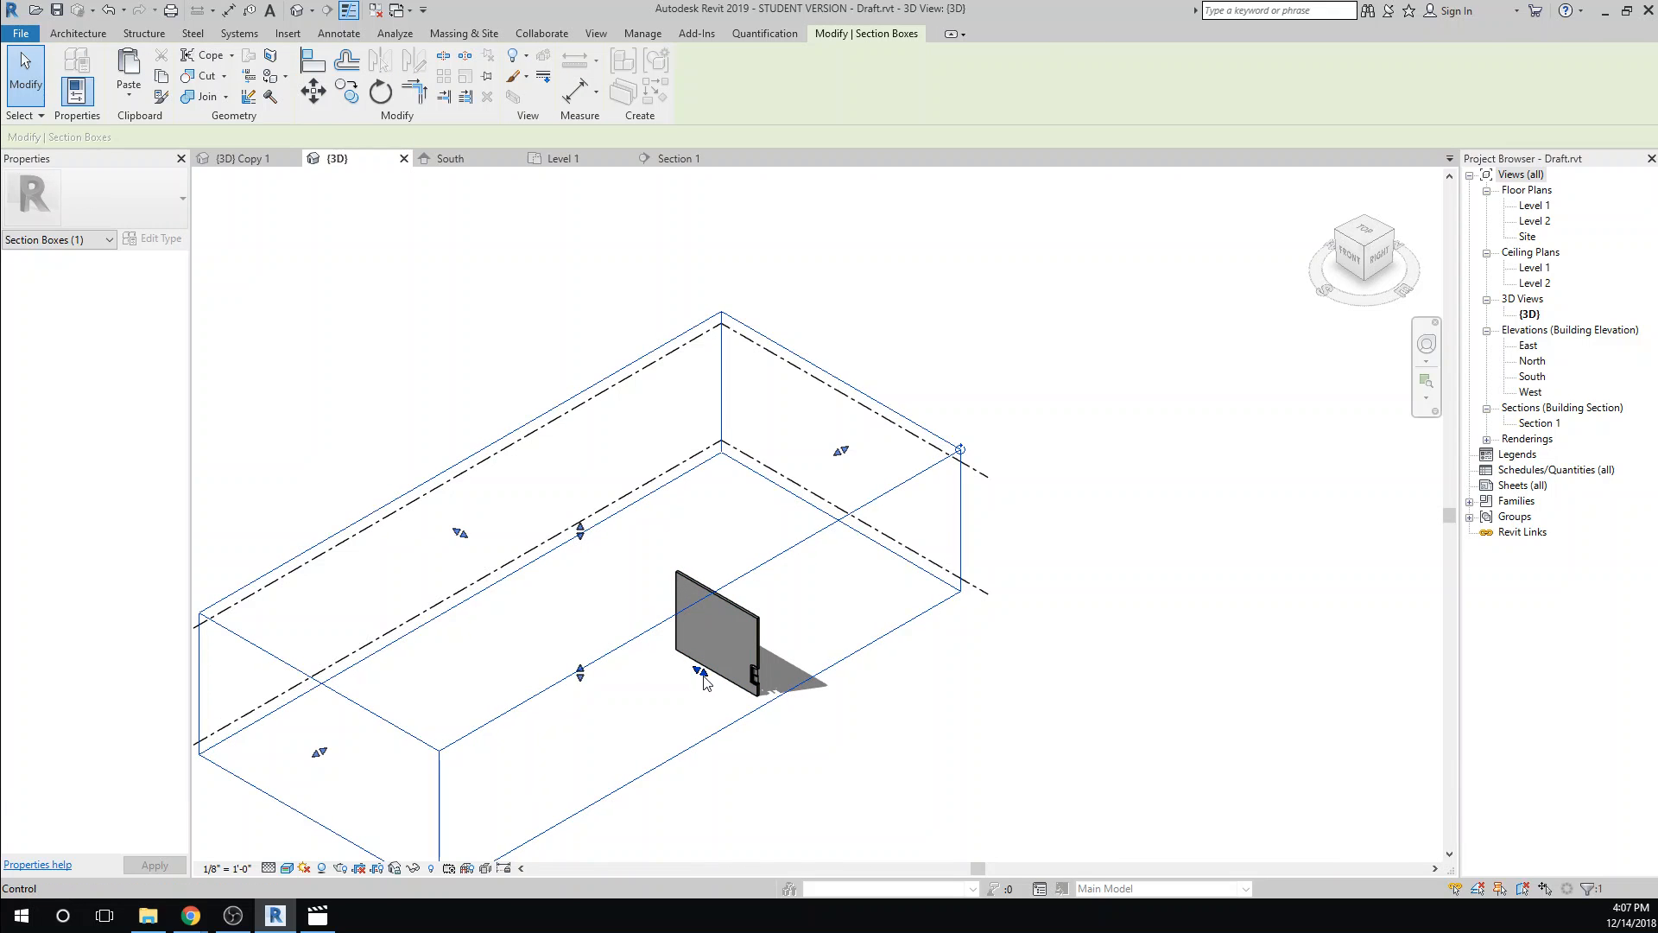
{"action": "left_click", "coordinate": [398, 429]}
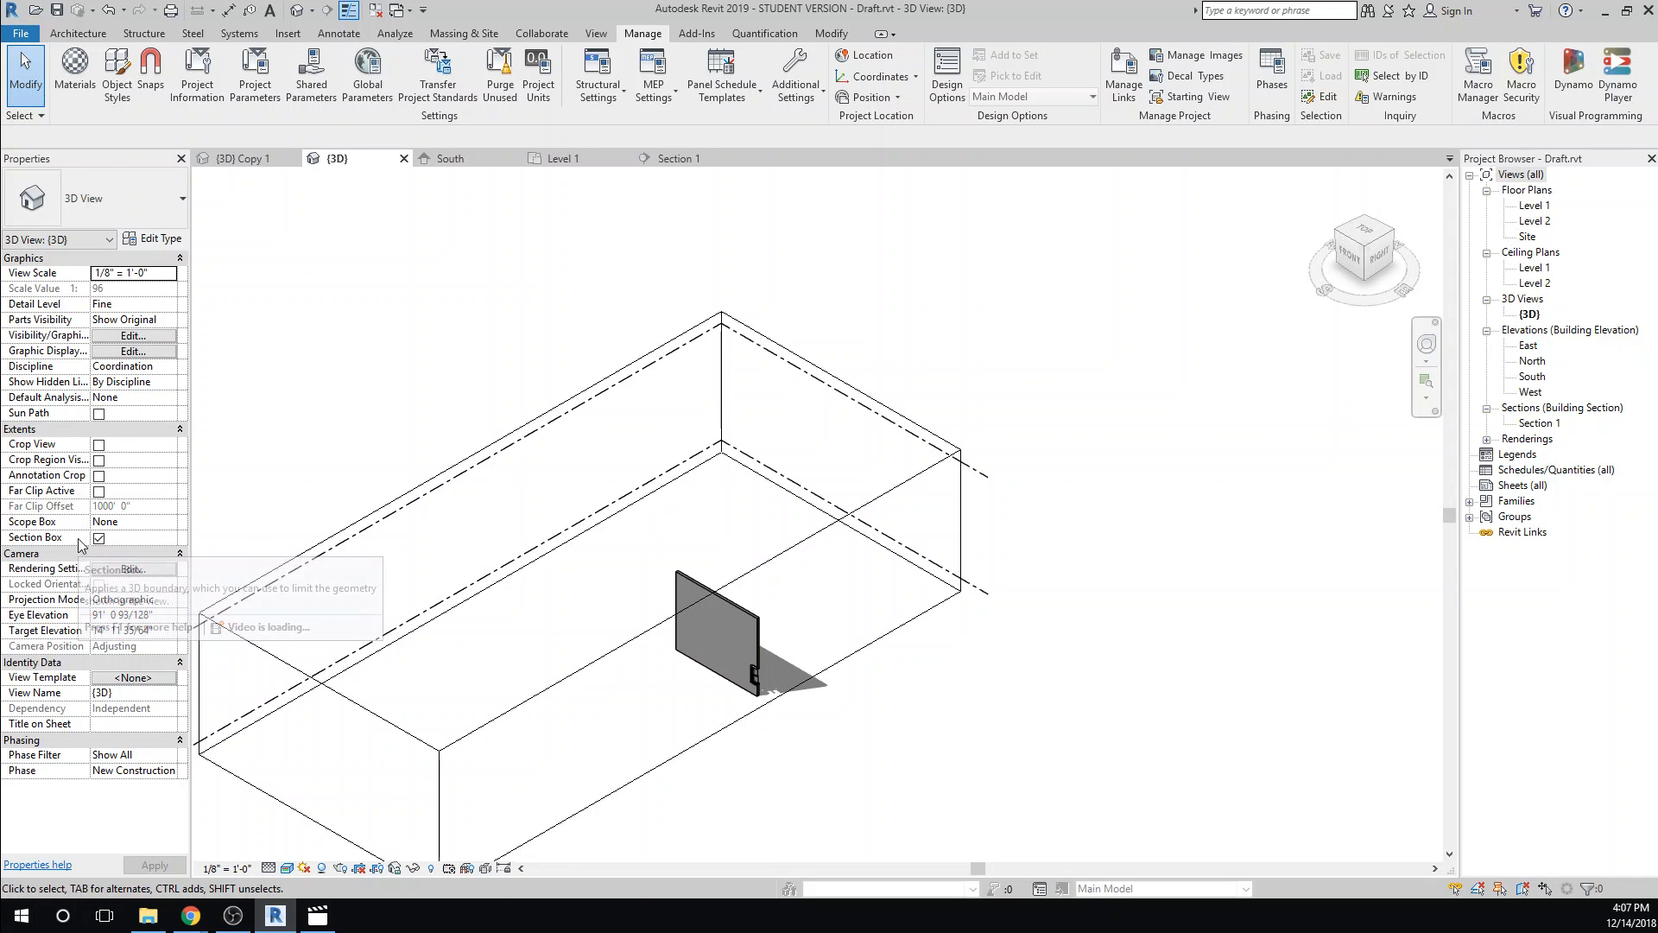
{"action": "left_click", "coordinate": [655, 628]}
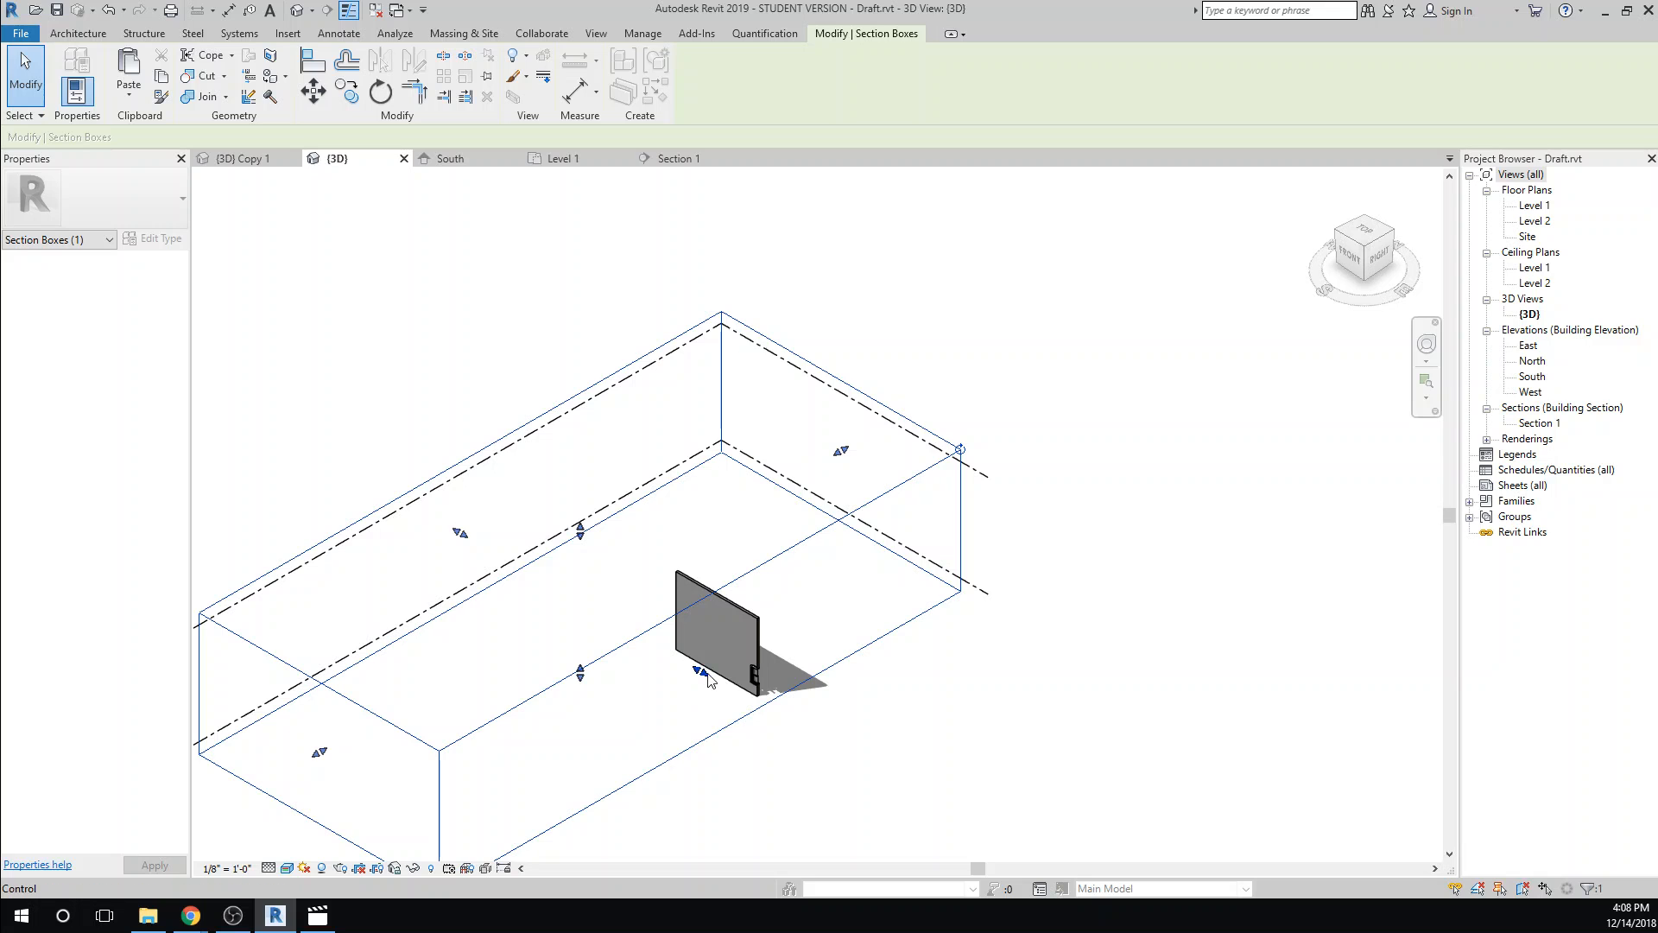
{"action": "left_click_drag", "start_coordinate": [701, 672], "coordinate": [717, 684]}
{"action": "scroll", "coordinate": [725, 689], "scroll_direction": "up", "scroll_amount": 3}
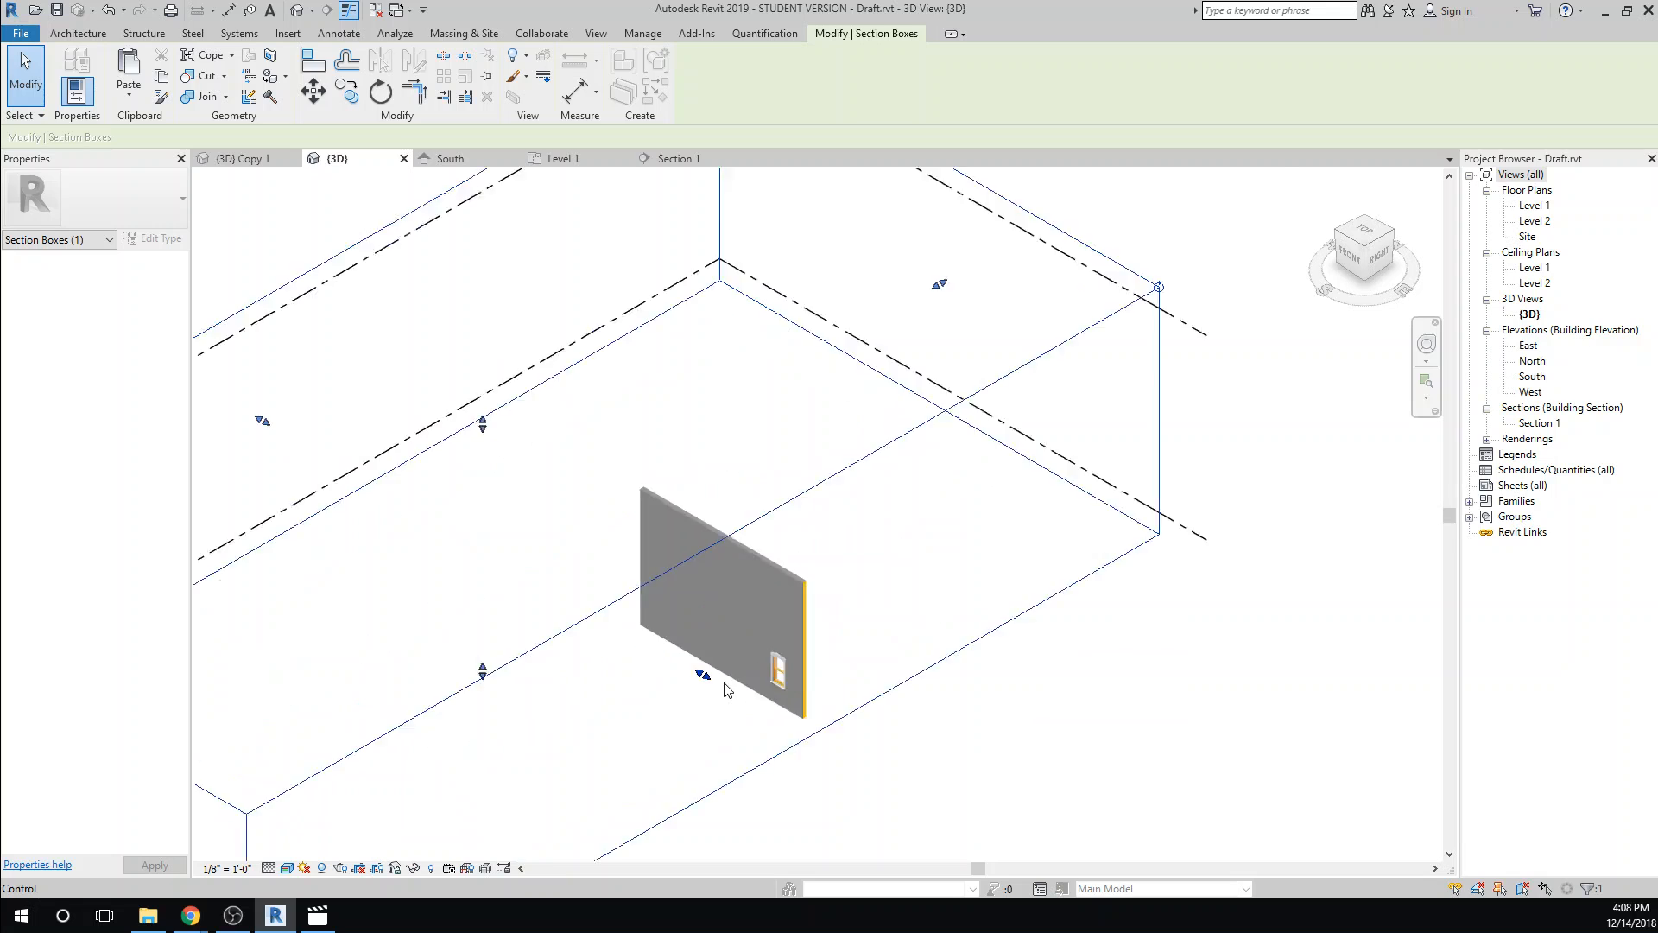
{"action": "scroll", "coordinate": [724, 688], "scroll_direction": "up", "scroll_amount": 3}
{"action": "left_click_drag", "start_coordinate": [688, 672], "coordinate": [605, 648]}
{"action": "scroll", "coordinate": [852, 671], "scroll_direction": "up", "scroll_amount": 5}
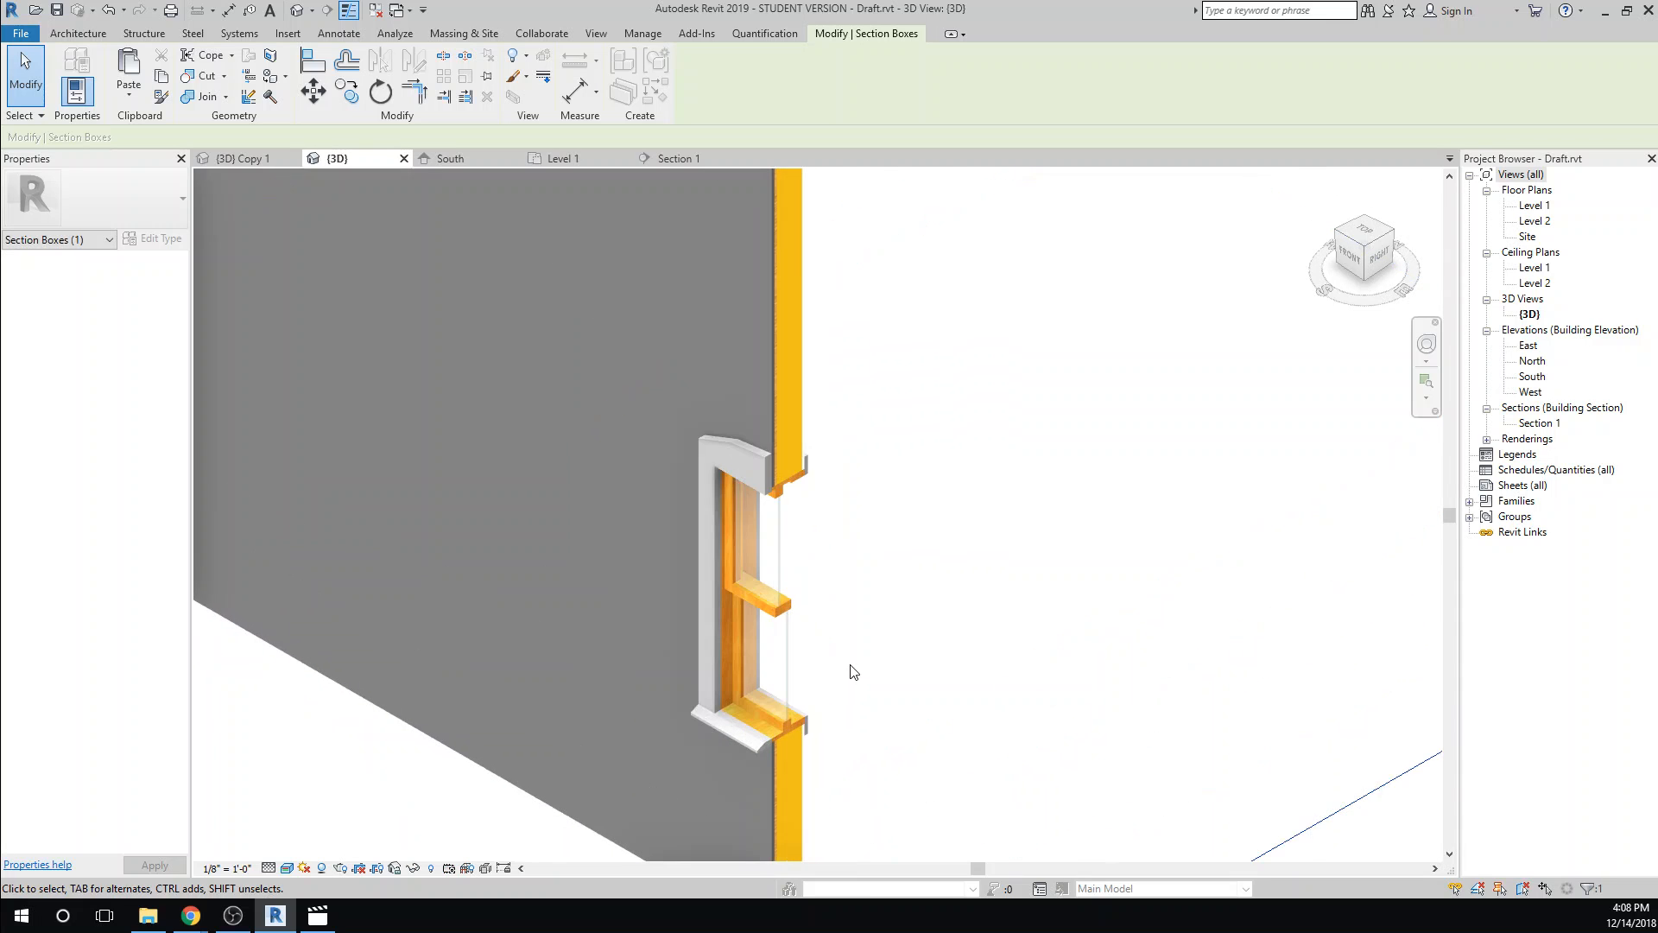
{"action": "scroll", "coordinate": [855, 634], "scroll_direction": "up", "scroll_amount": 3}
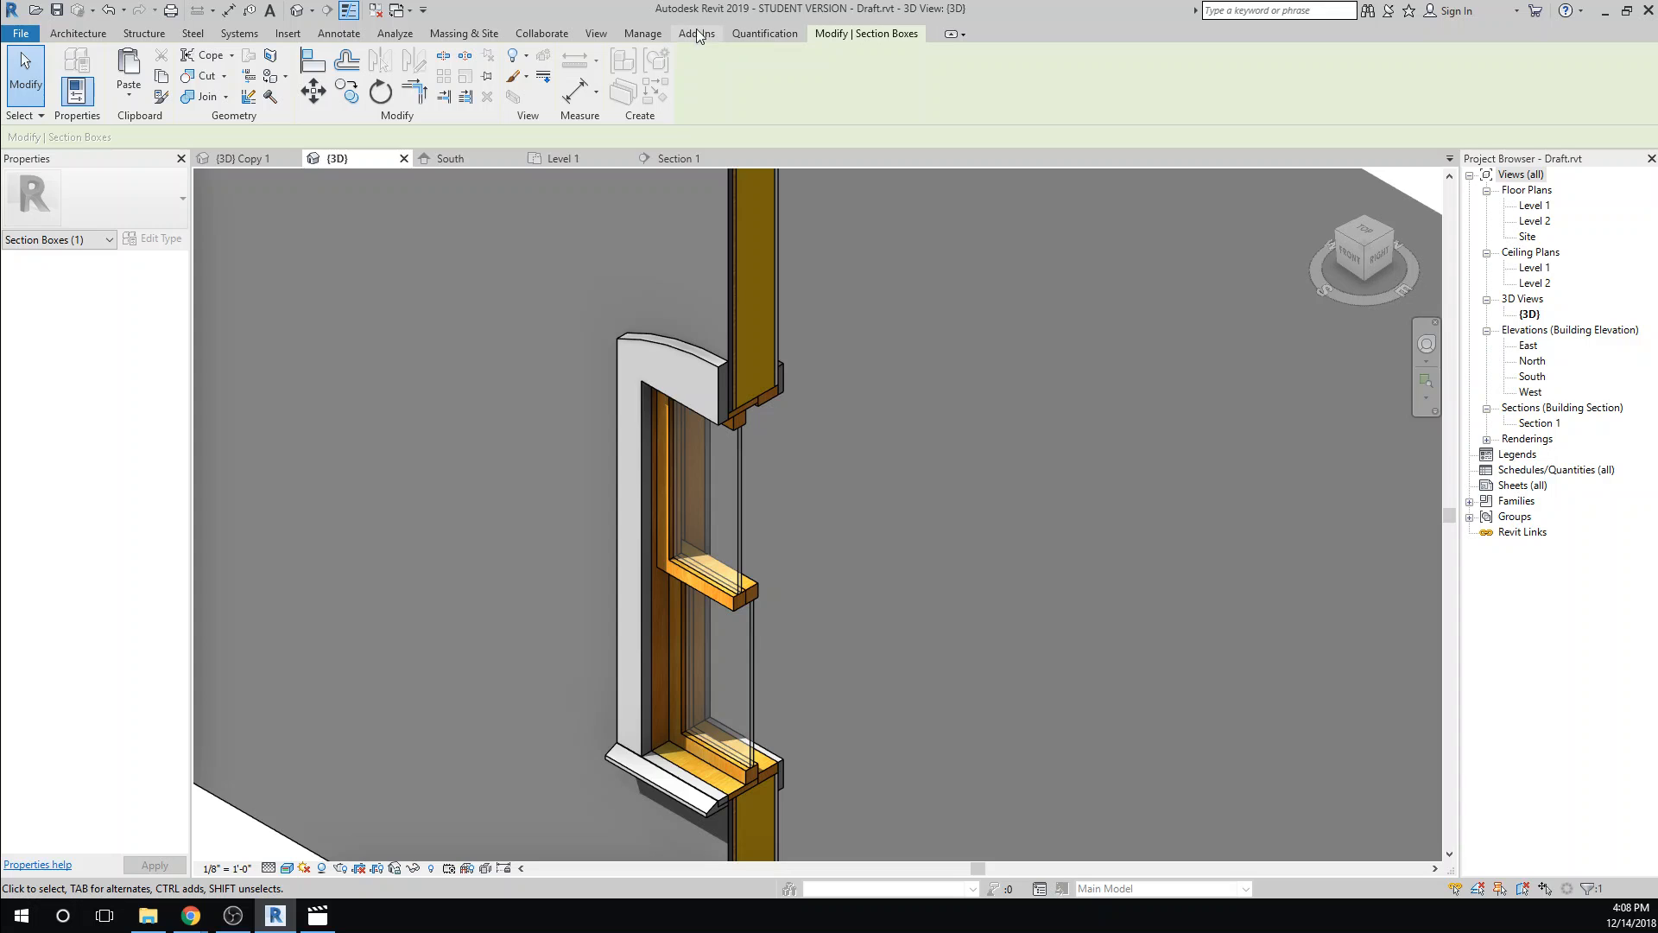
Create a new project material and rename it Siding
{"action": "left_click", "coordinate": [639, 32]}
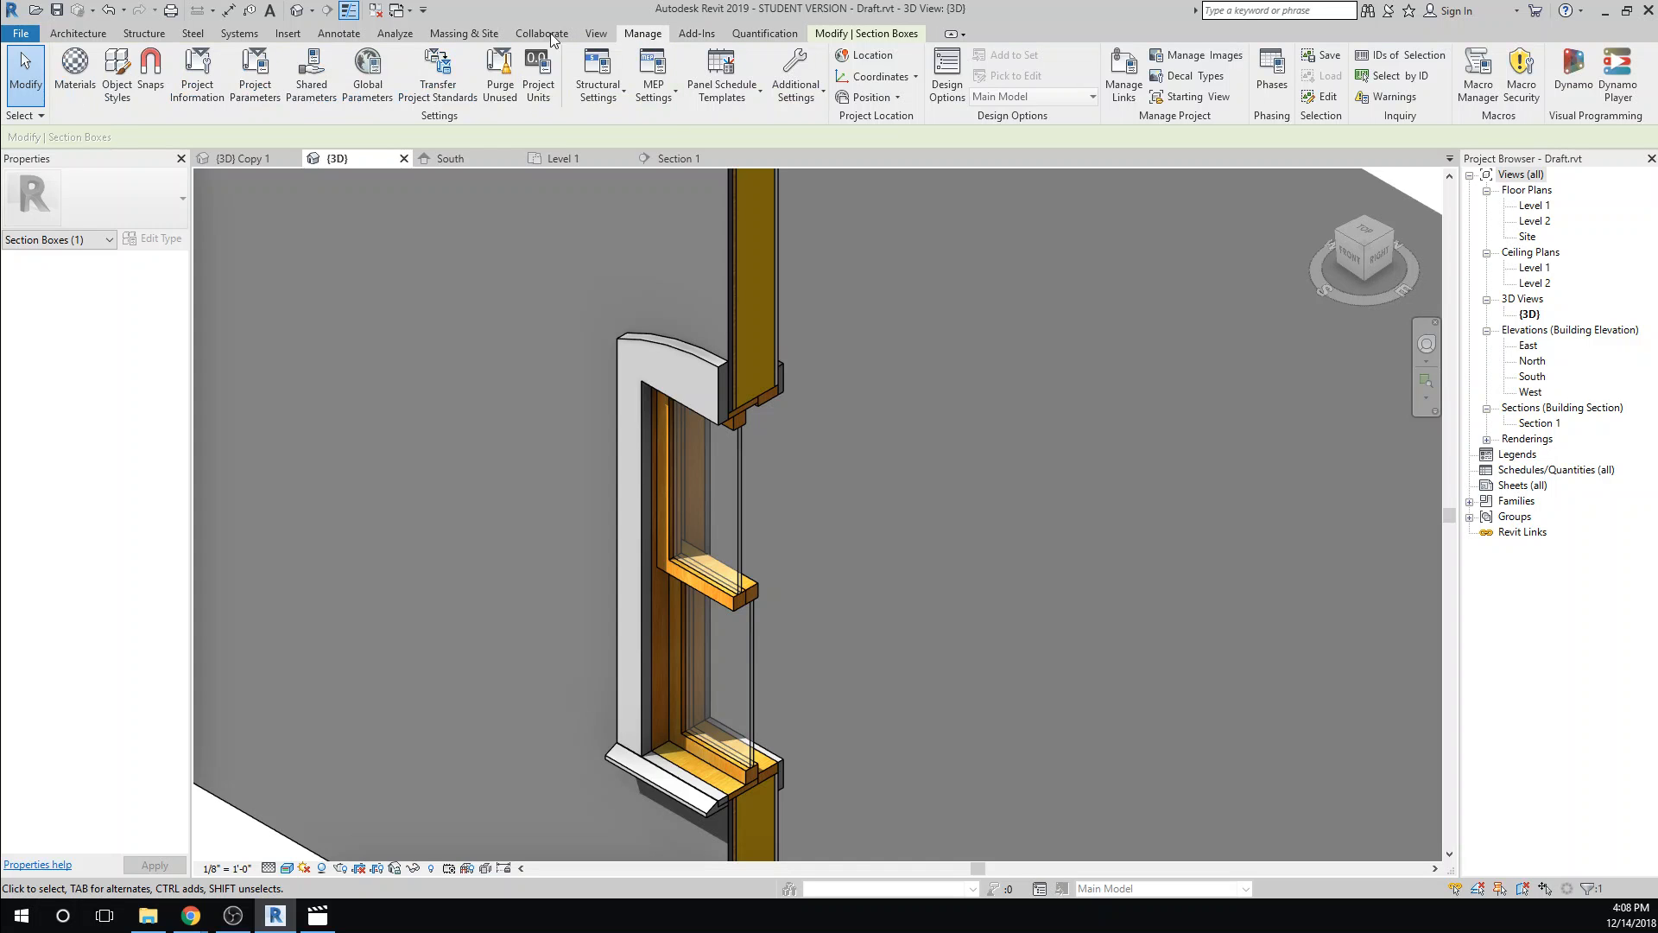
{"action": "left_click", "coordinate": [74, 60]}
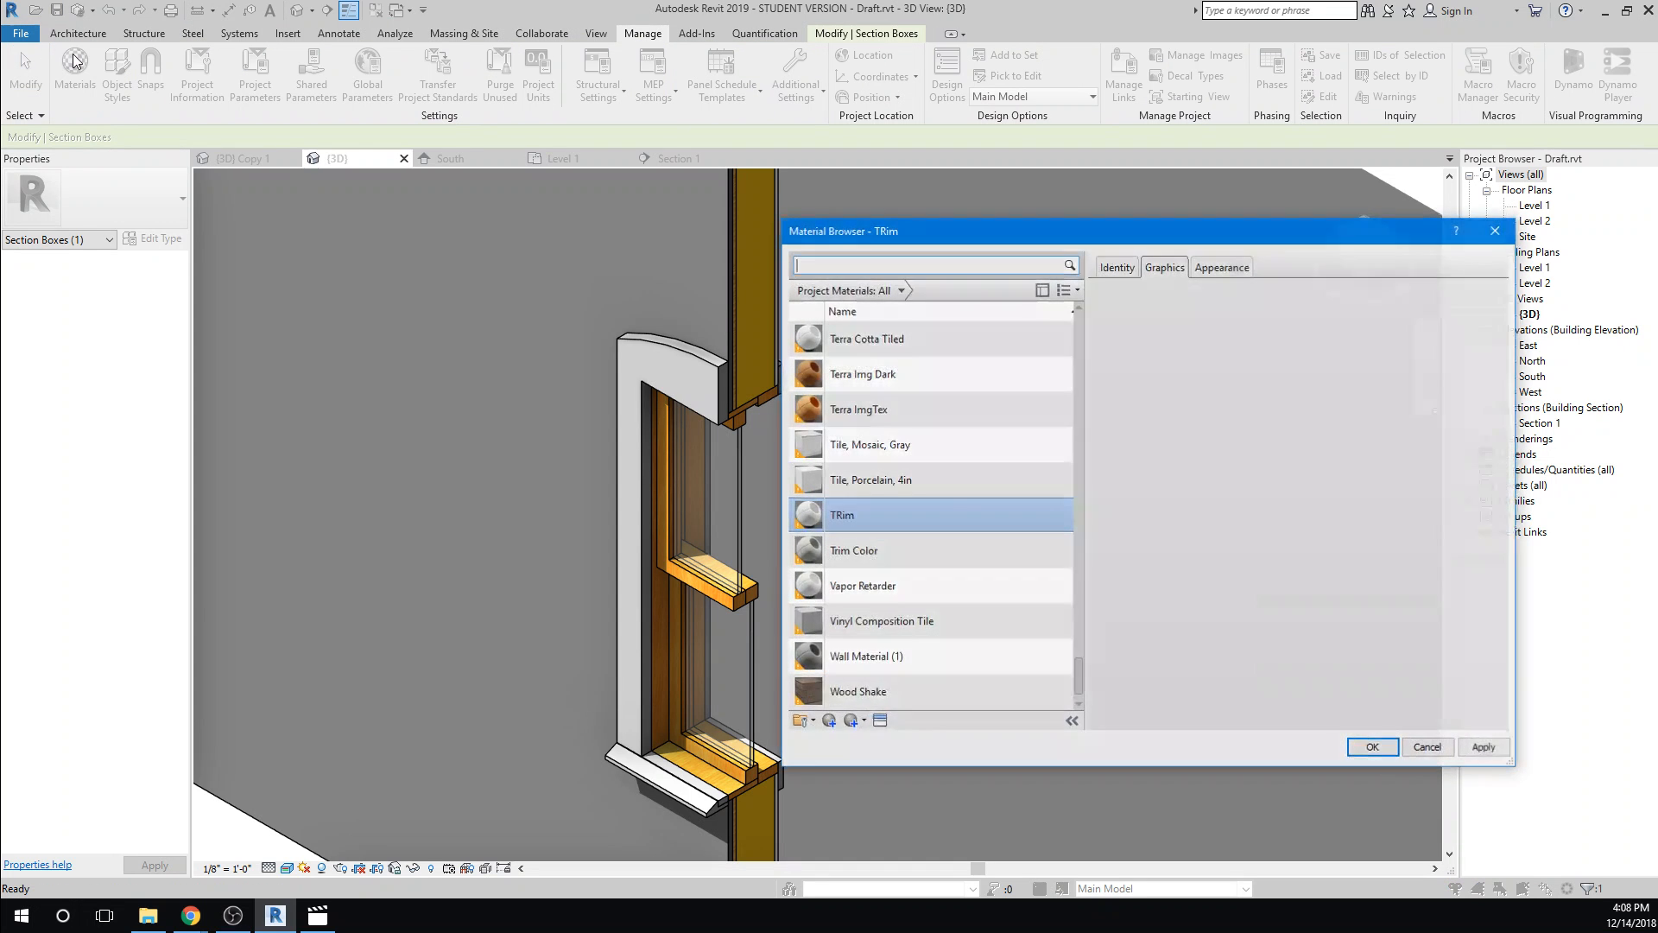
{"action": "left_click", "coordinate": [822, 720]}
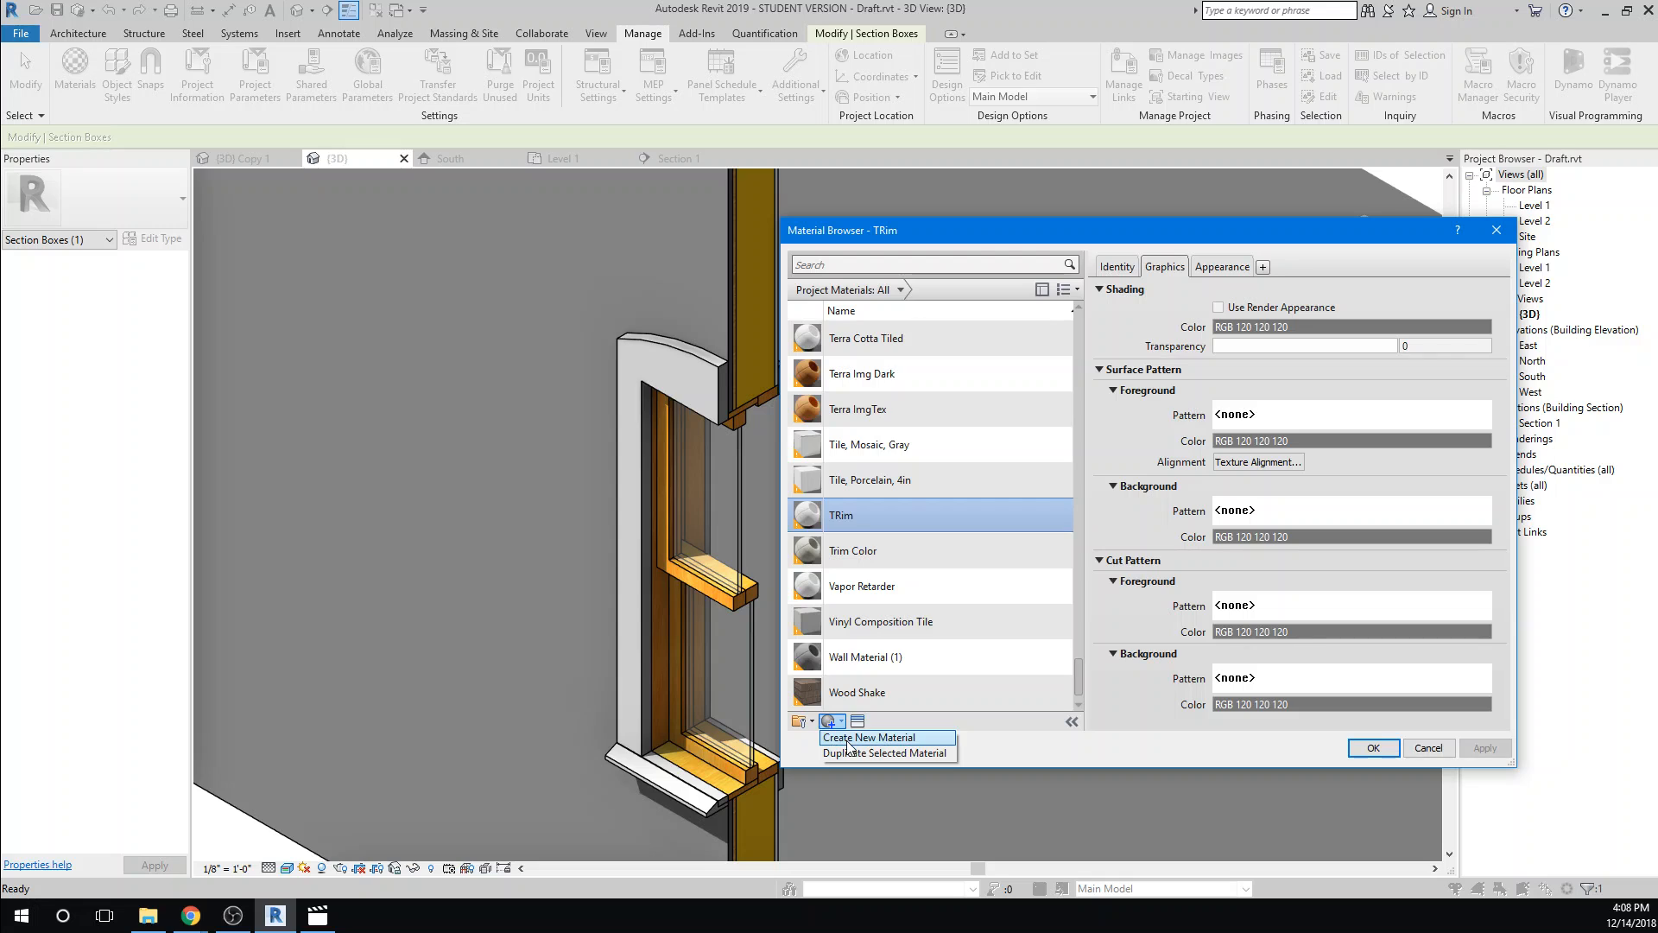
{"action": "left_click", "coordinate": [851, 741]}
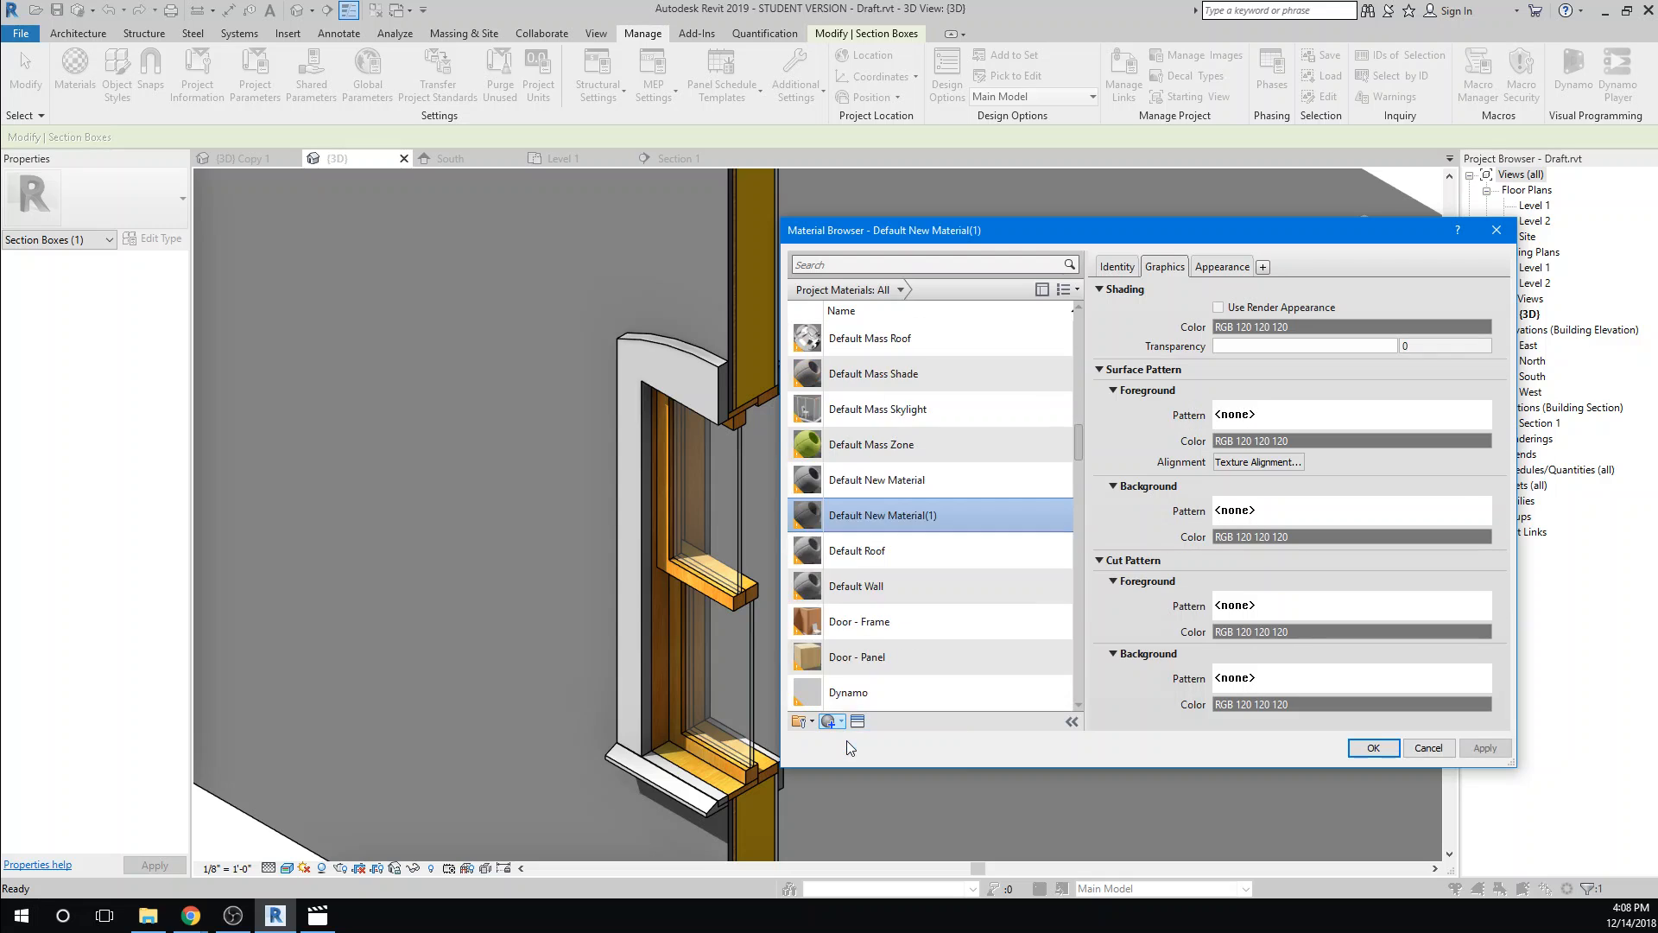
{"action": "right_click", "coordinate": [843, 512]}
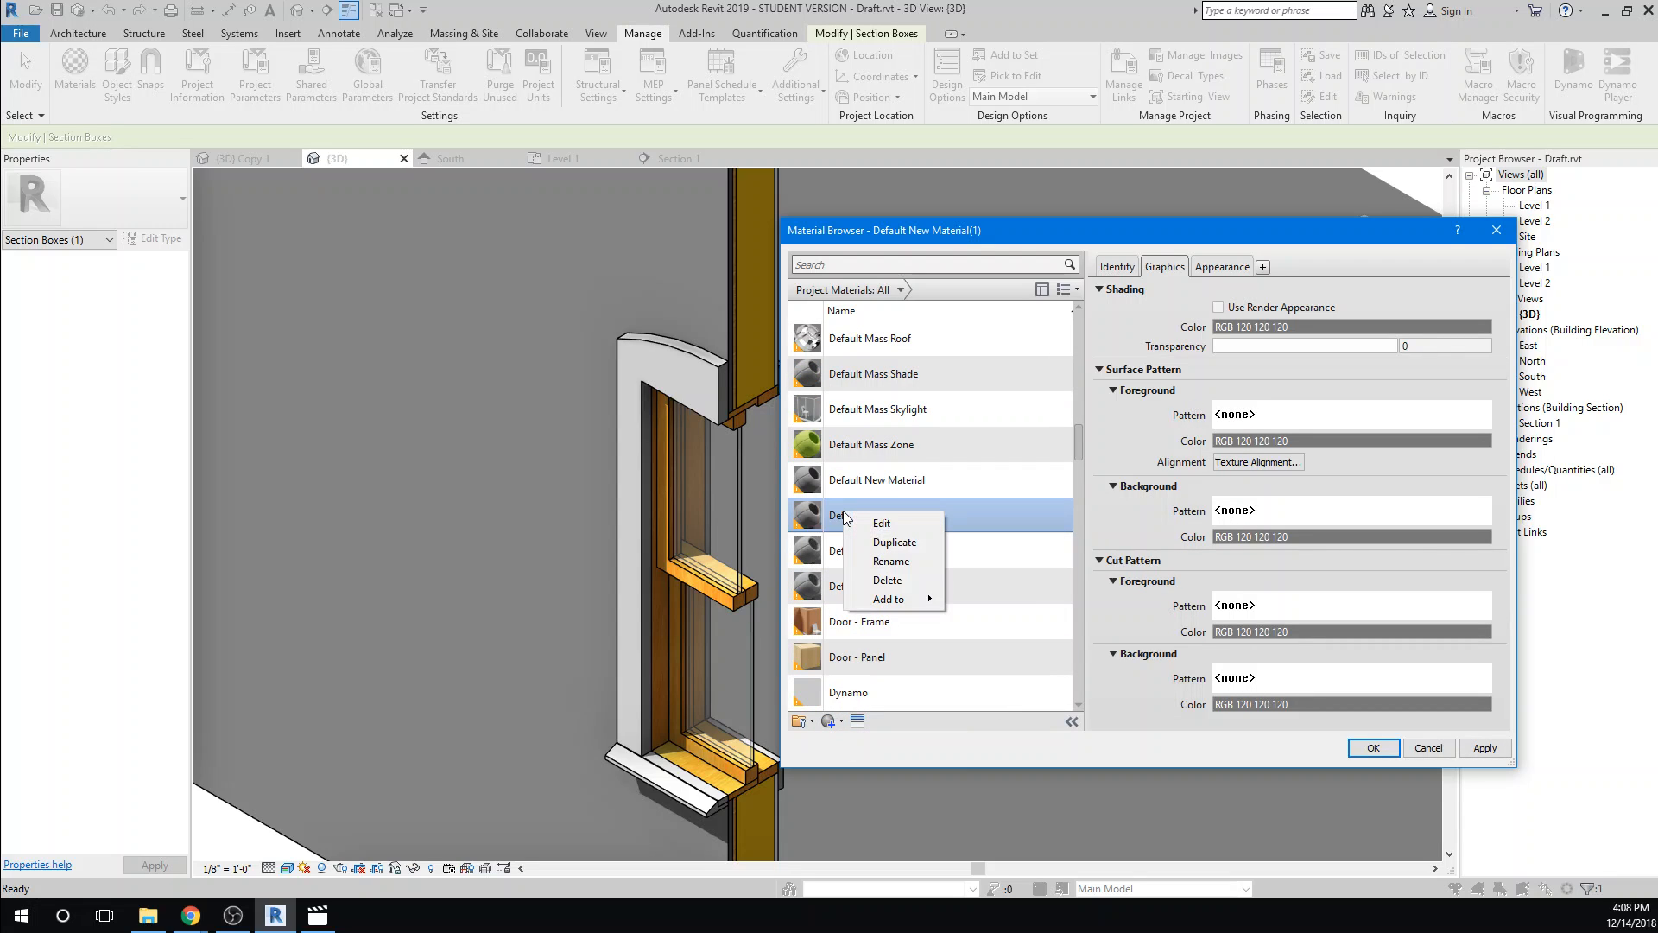
{"action": "left_click", "coordinate": [877, 562]}
{"action": "type", "text": "Siding"}
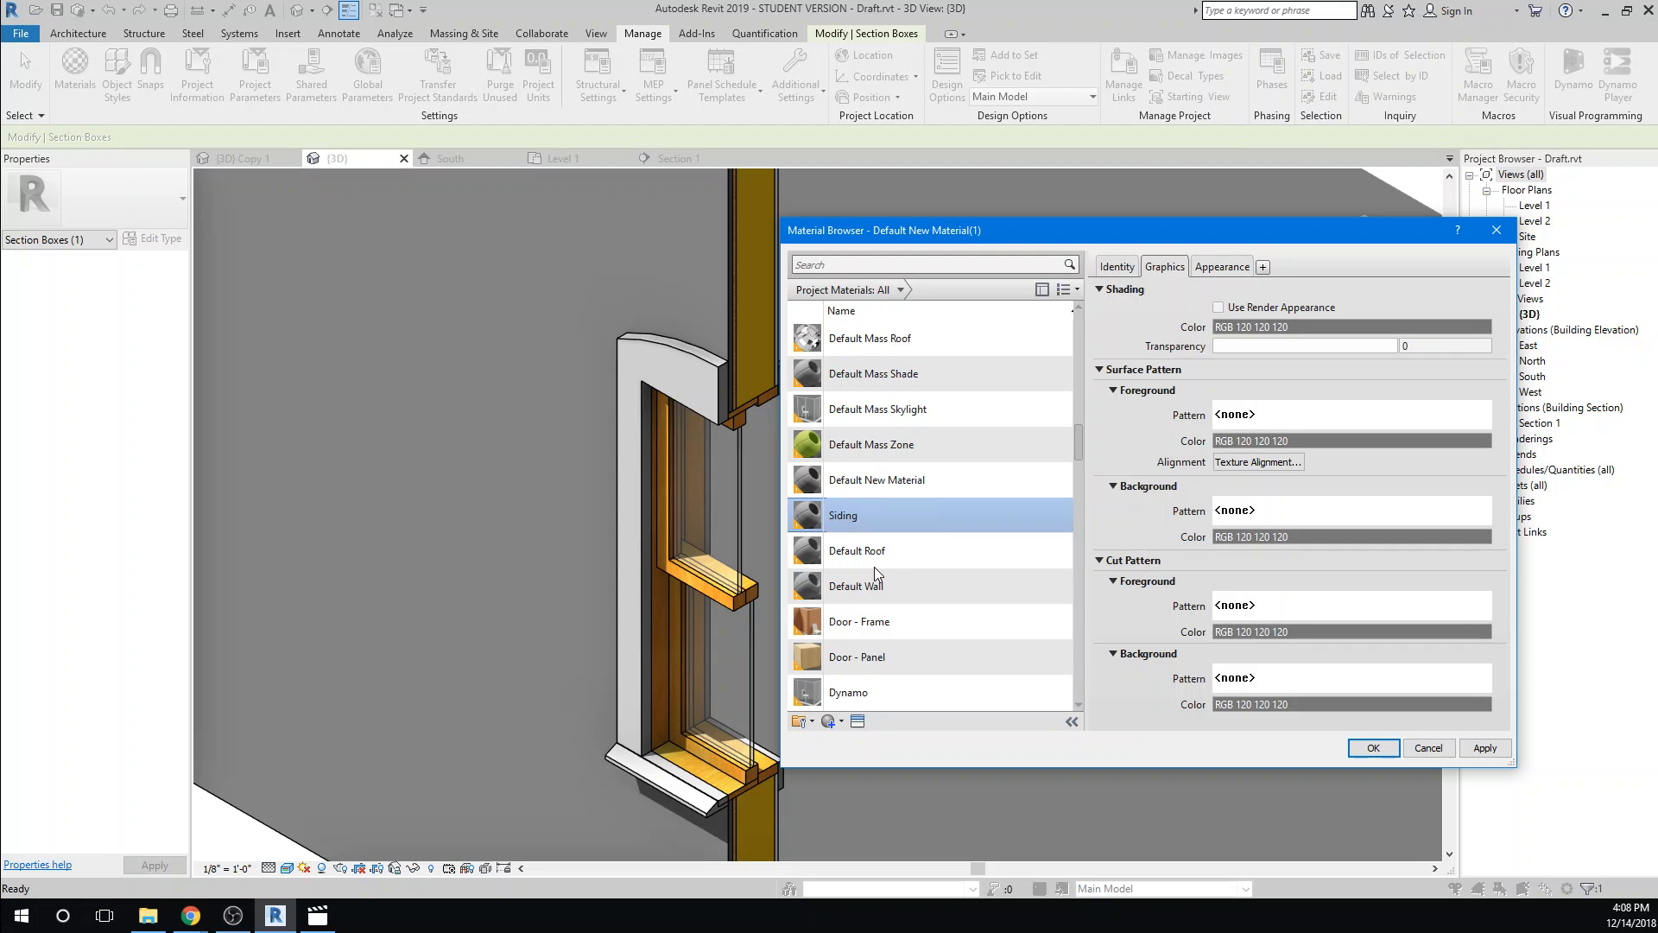
Assign Horizontal-Siding.jpg as the Siding material's generic appearance image and apply the material changes
{"action": "left_click", "coordinate": [1209, 265]}
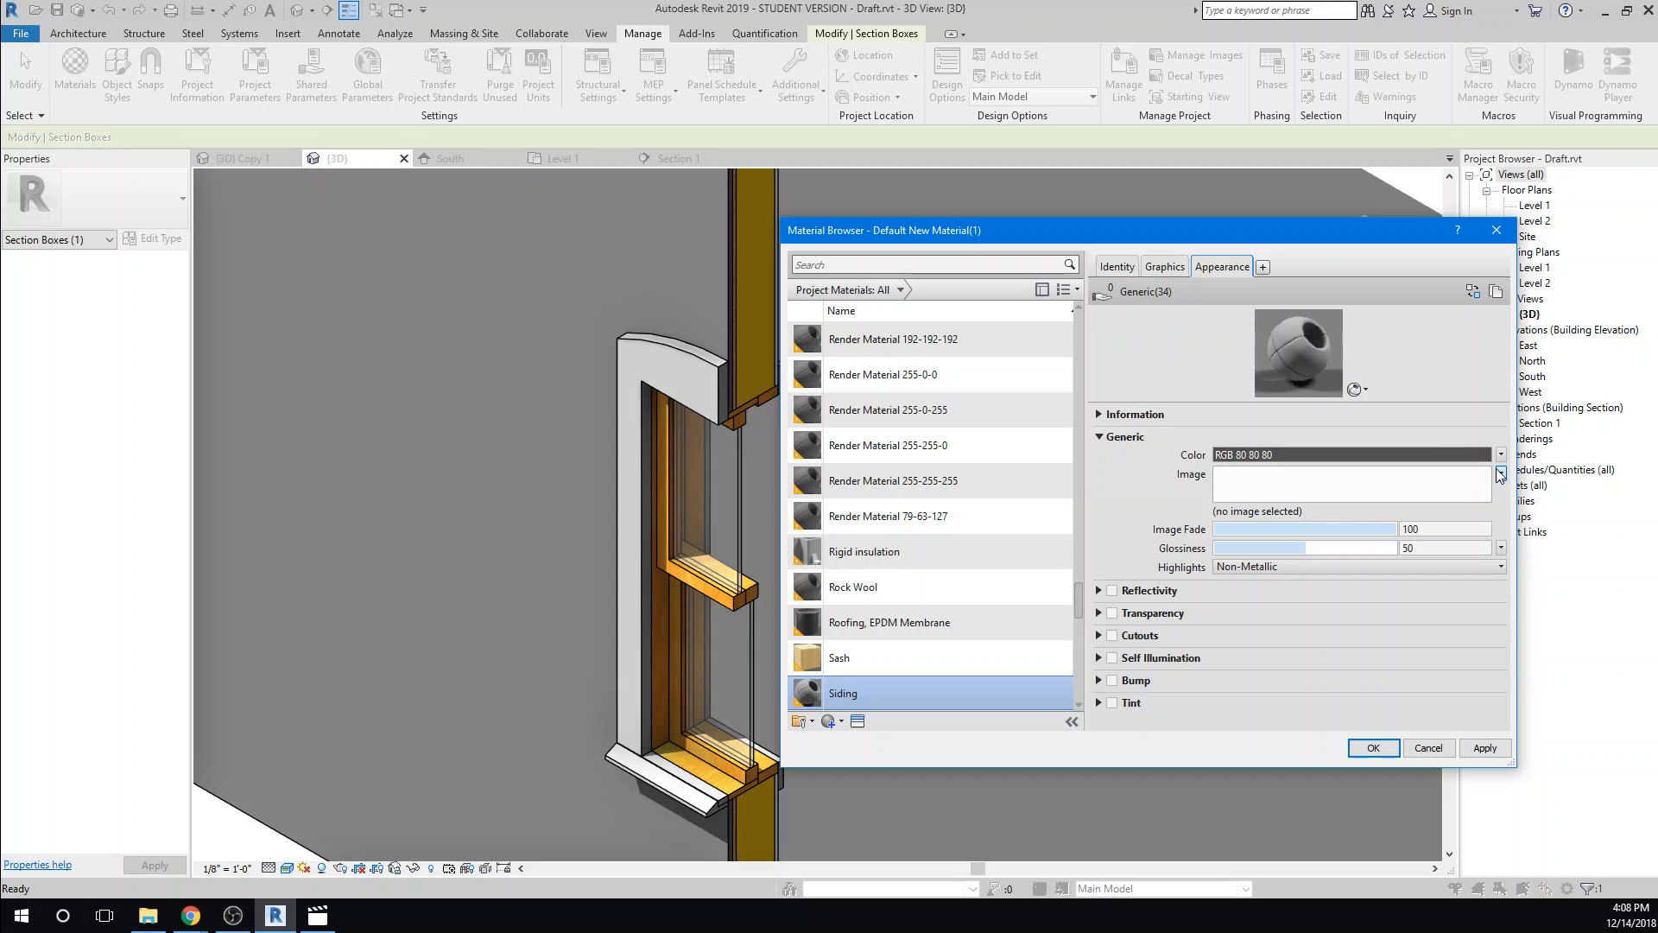
{"action": "left_click", "coordinate": [1501, 473]}
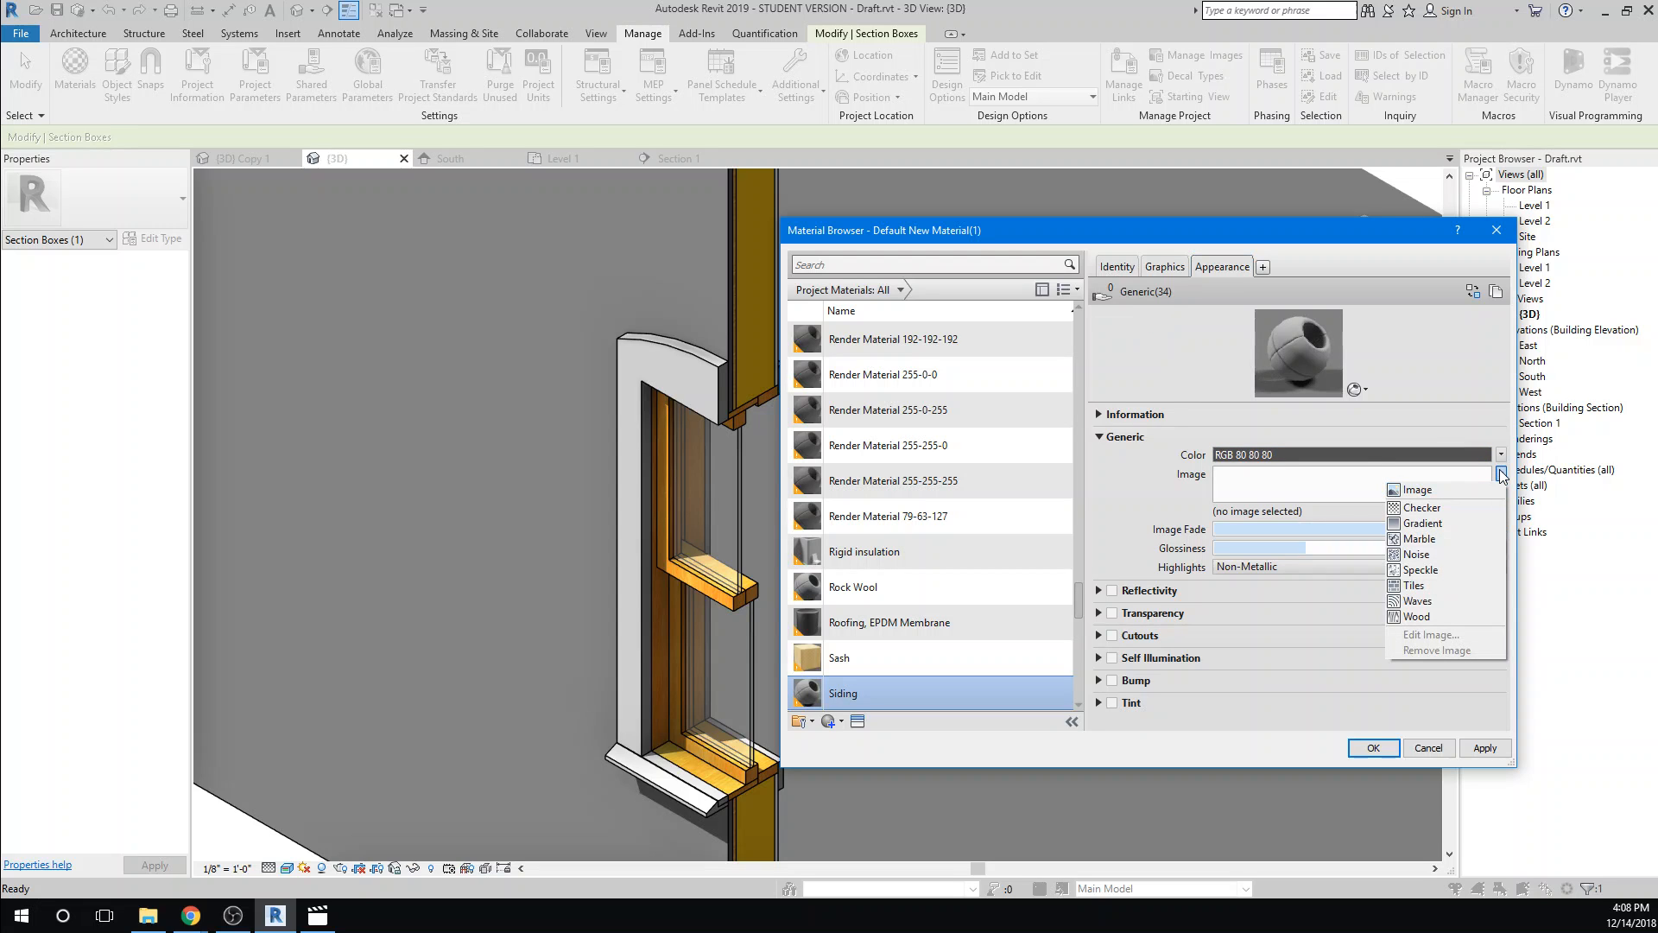
{"action": "left_click", "coordinate": [1475, 489]}
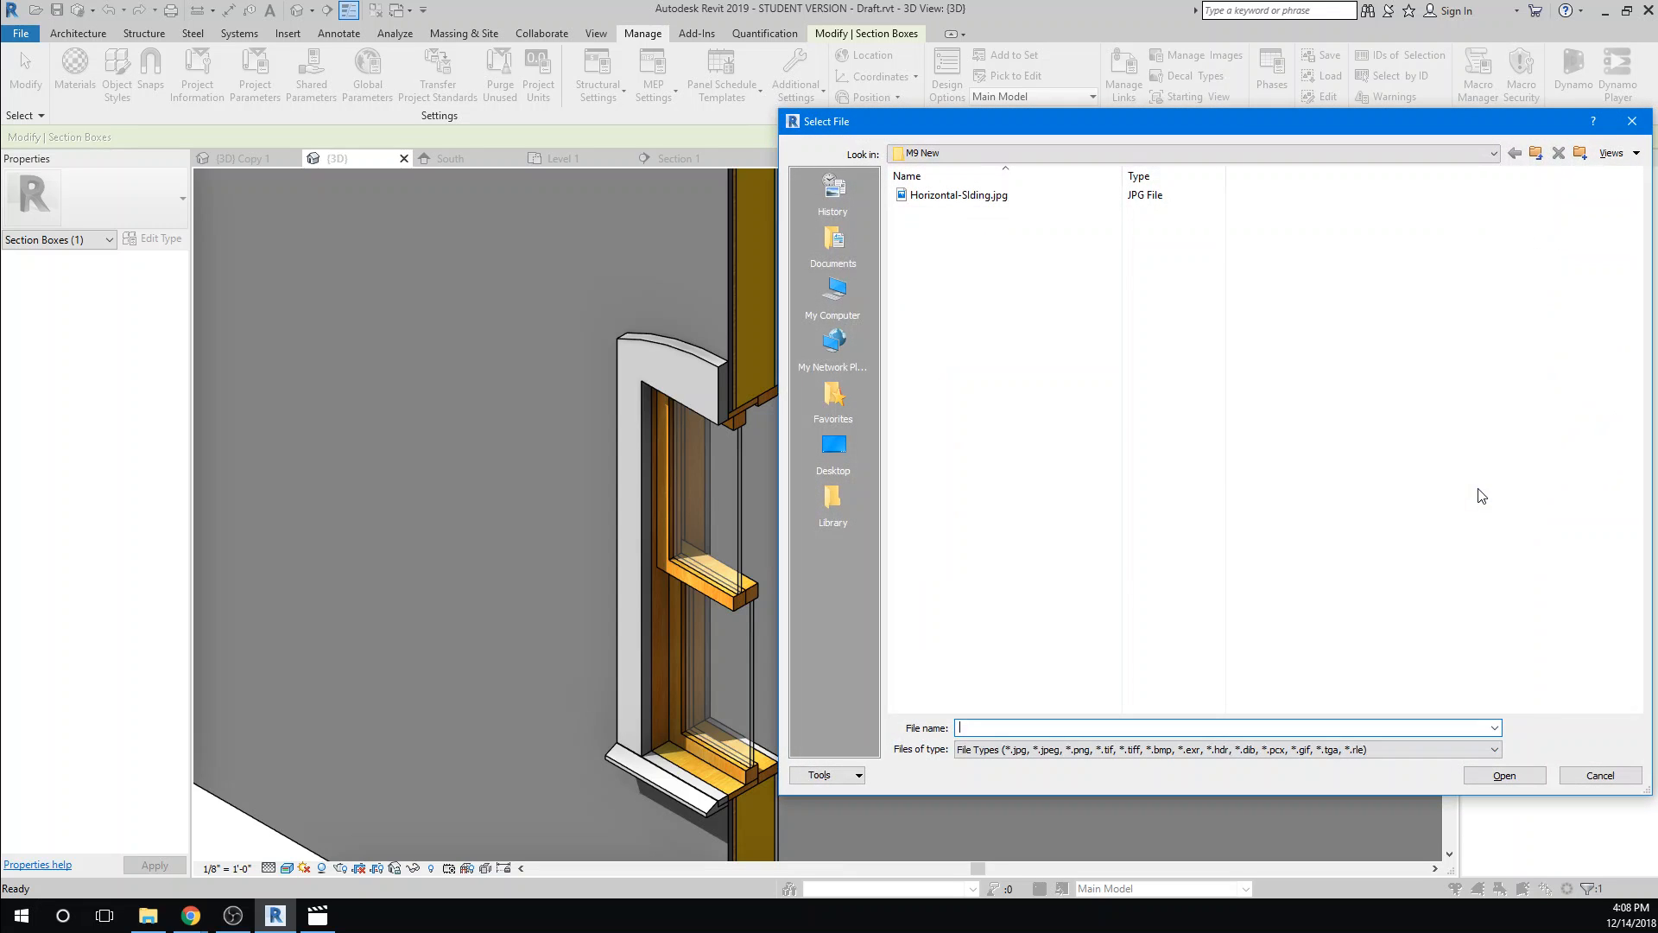
{"action": "left_click", "coordinate": [929, 199]}
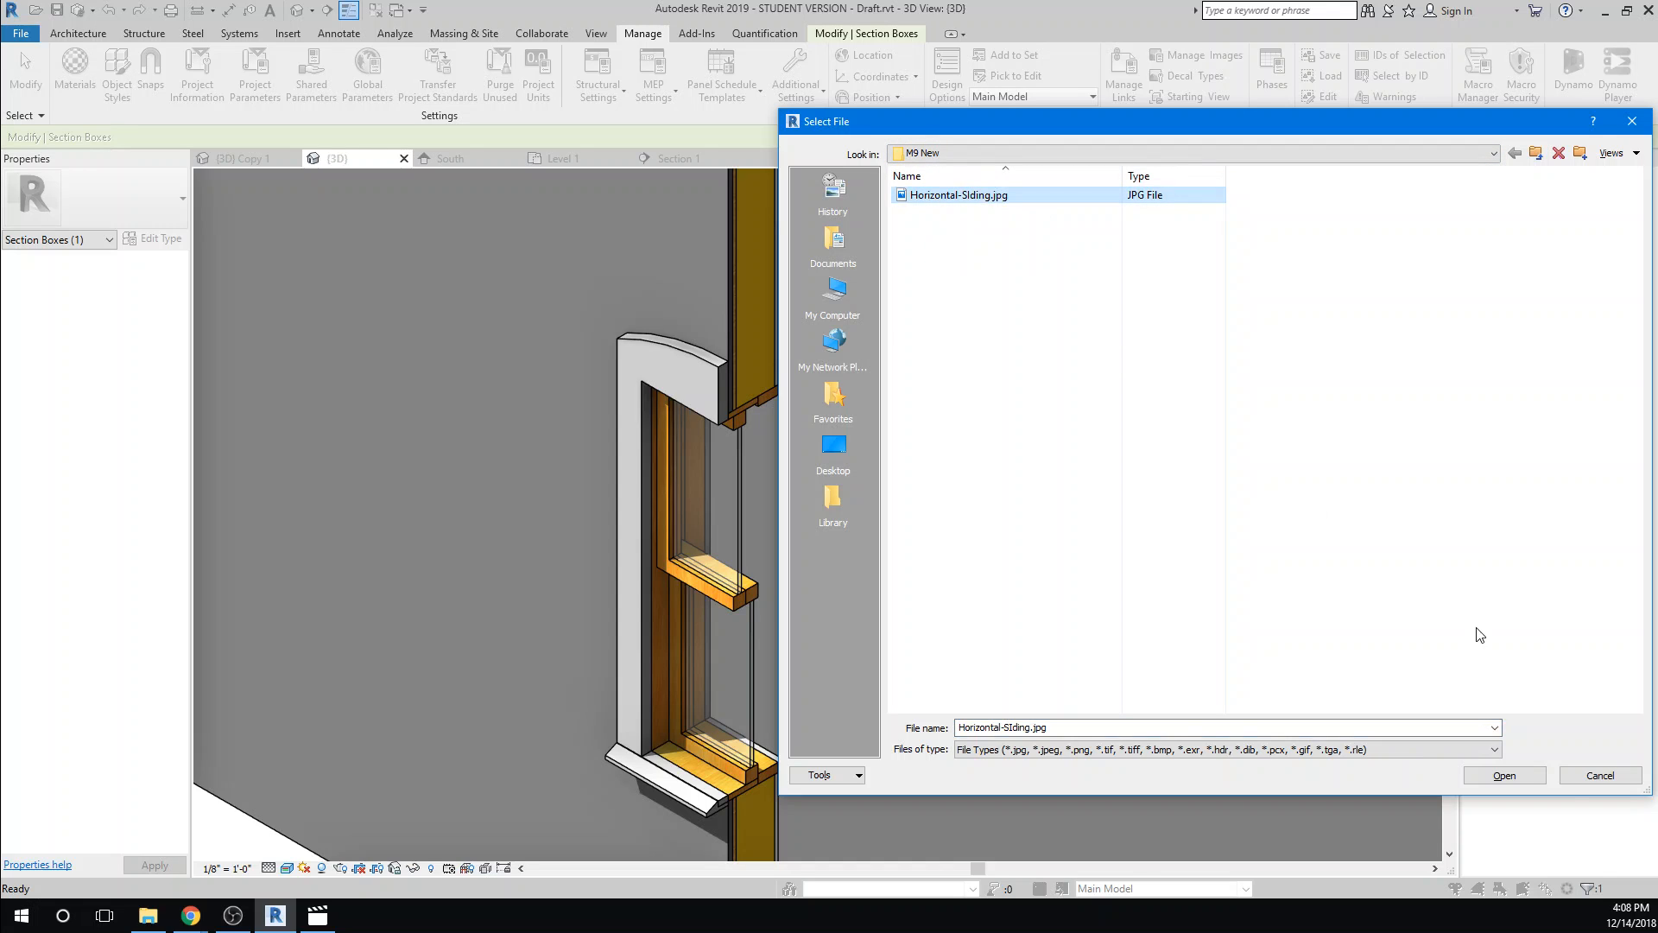
{"action": "left_click", "coordinate": [1527, 776]}
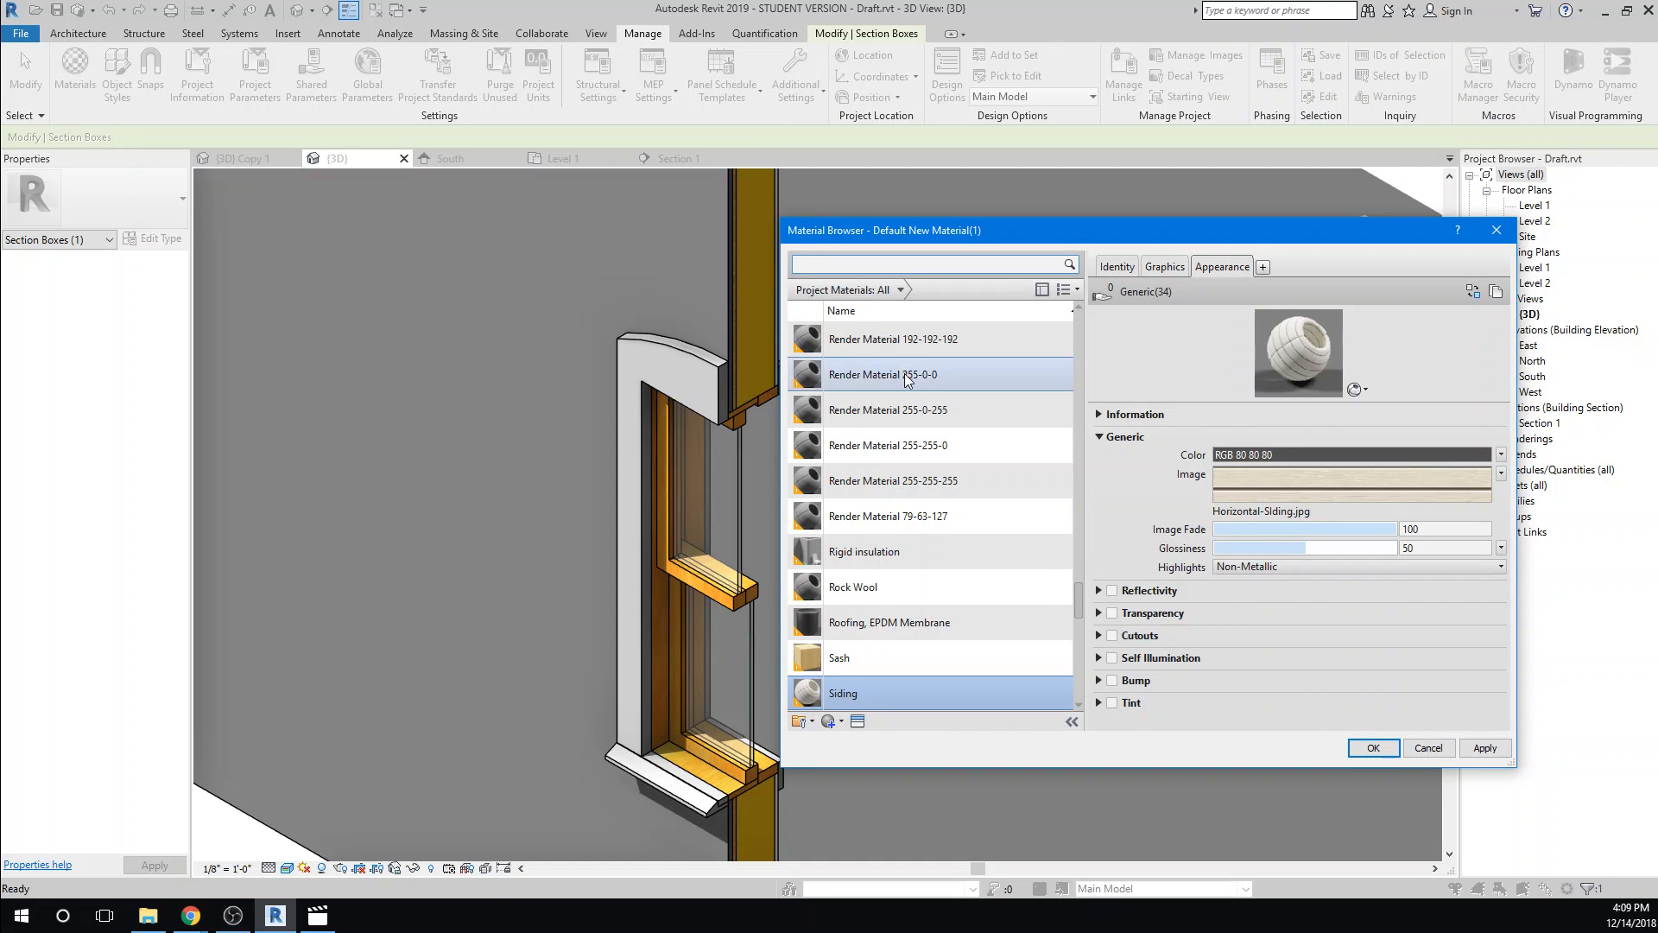
{"action": "left_click", "coordinate": [1485, 748]}
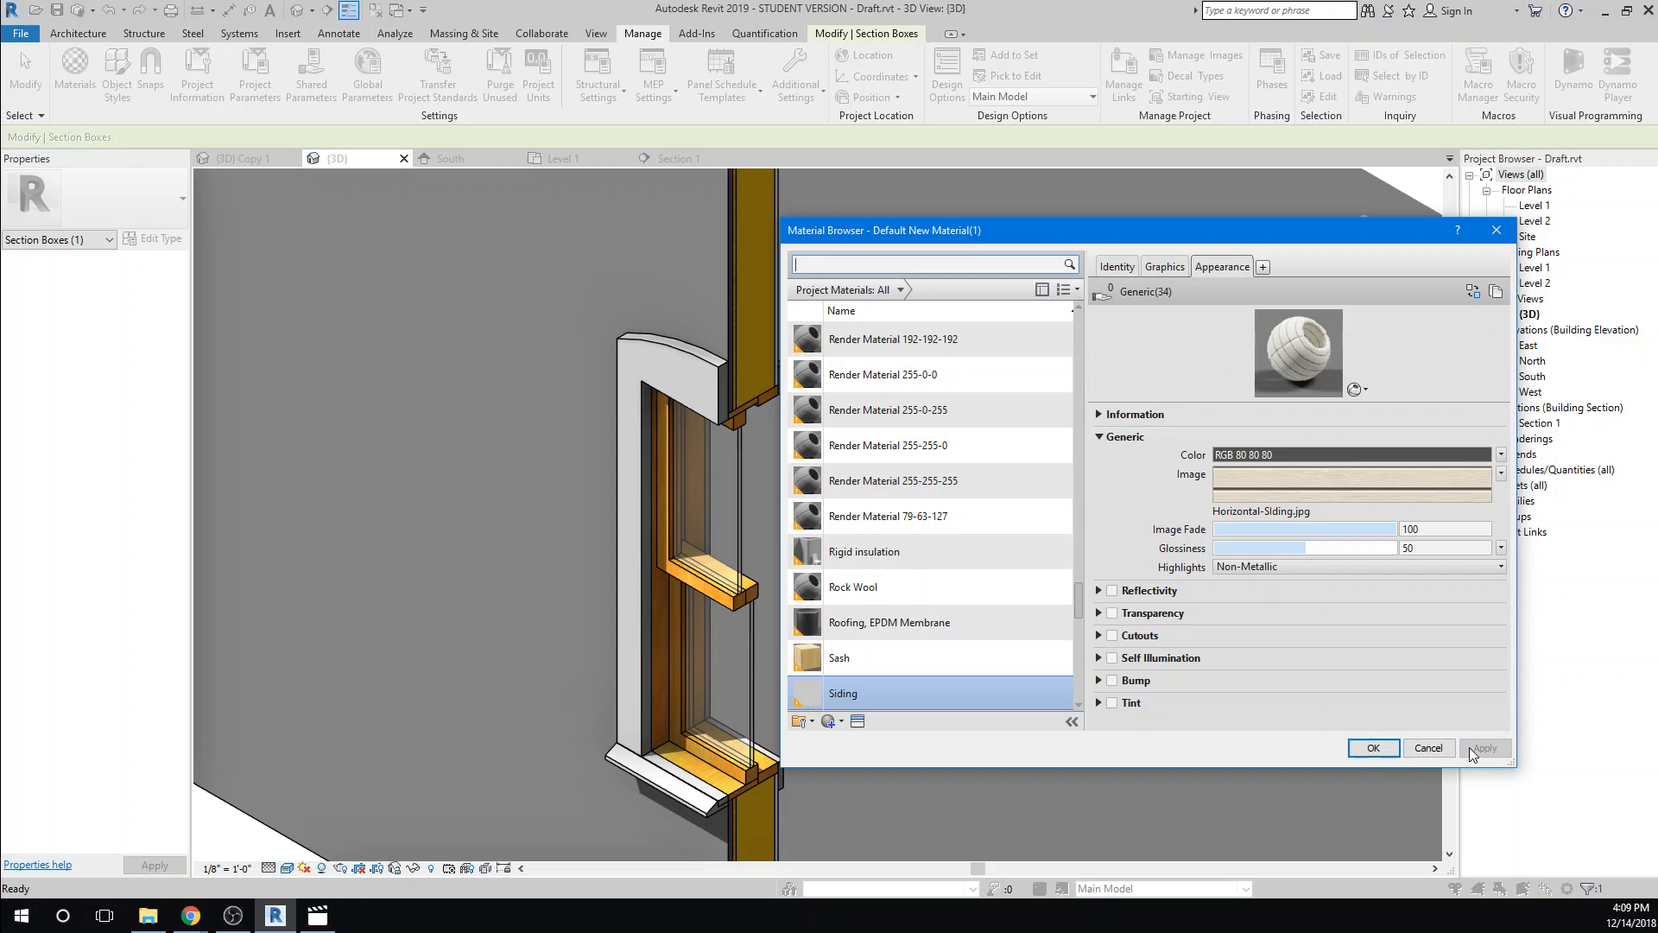
{"action": "left_click", "coordinate": [1372, 748]}
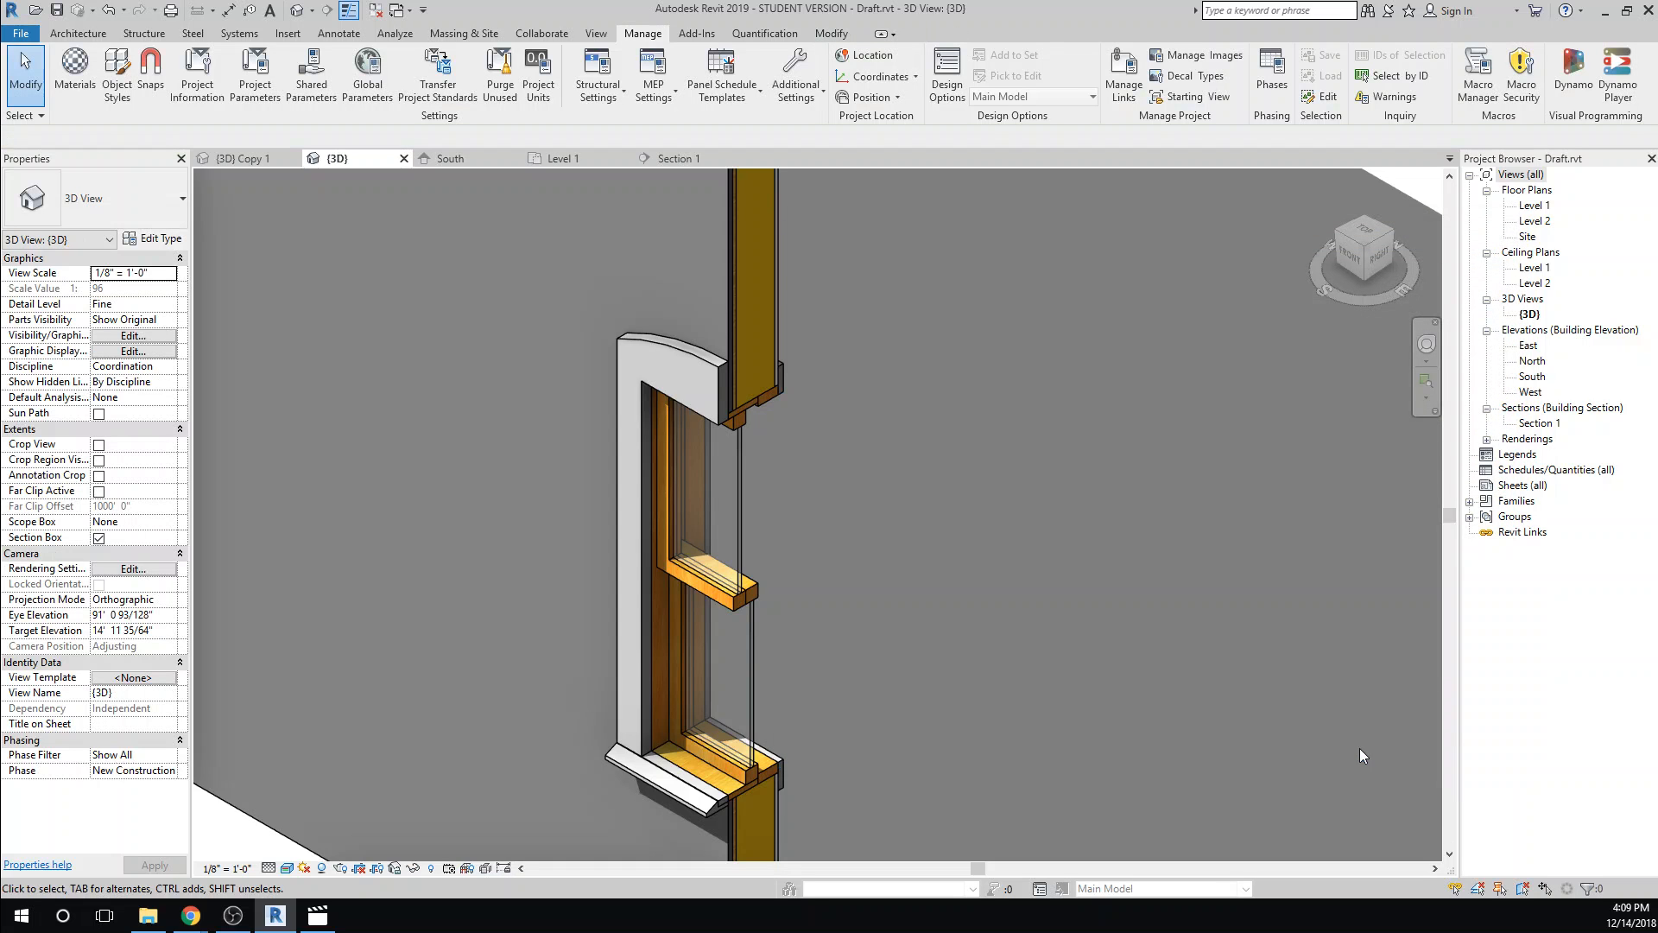
In the Exterior Framed Wall type's structure, assign the Siding material to the 5/8" exterior layer and apply the type changes
{"action": "left_click", "coordinate": [736, 307]}
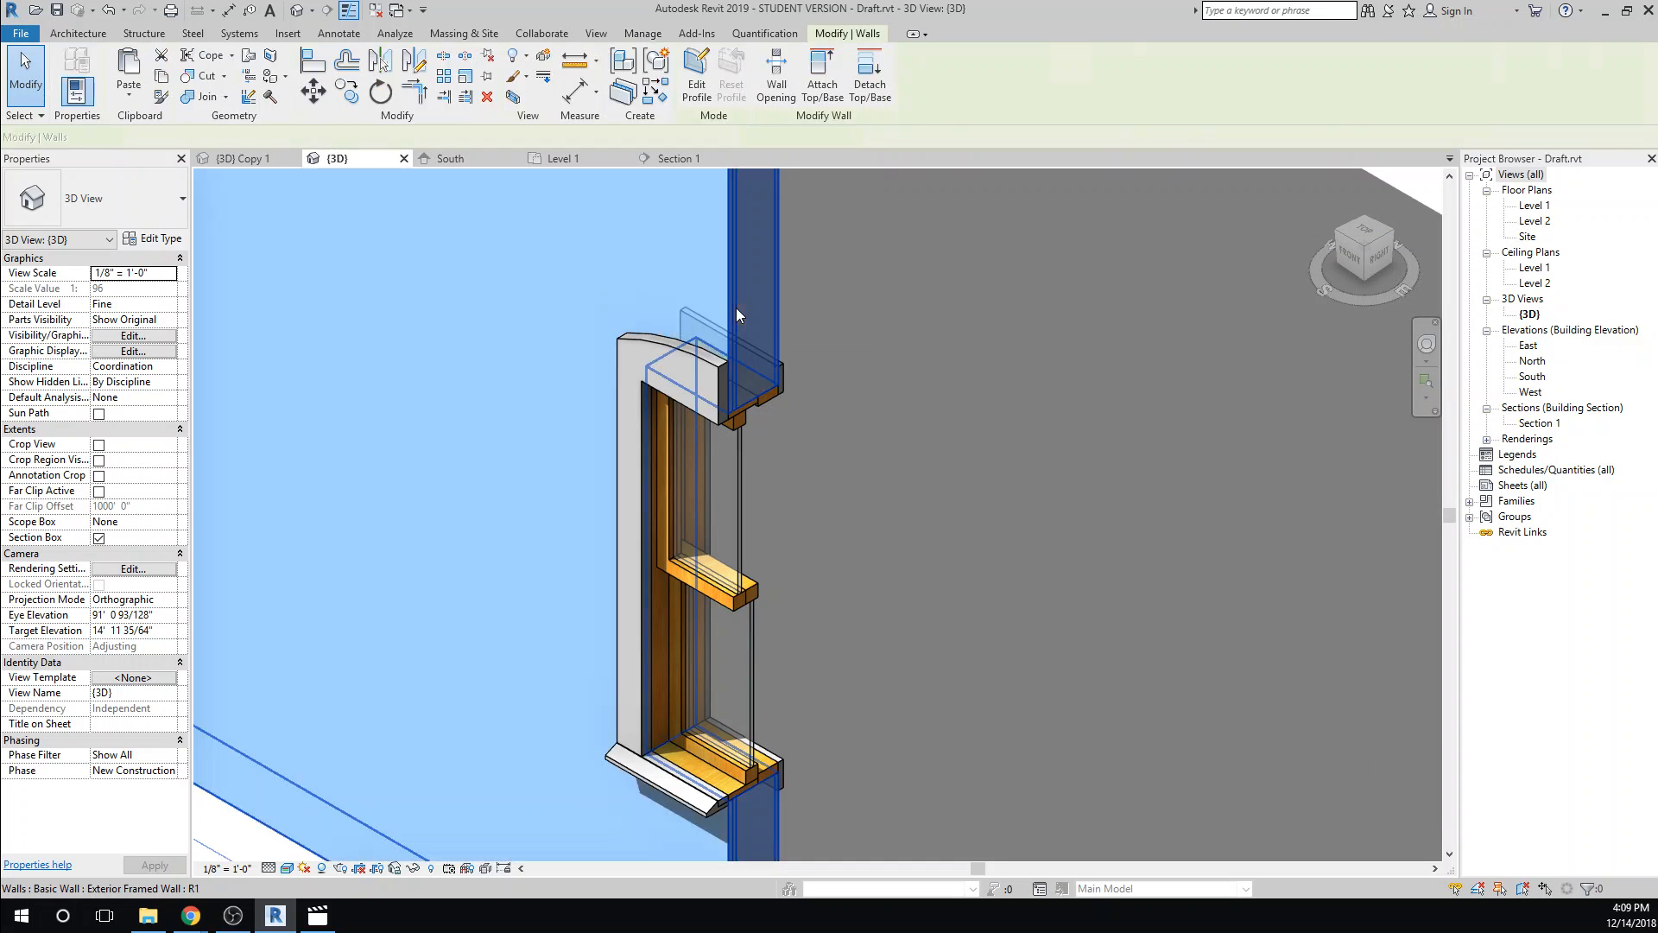
{"action": "left_click", "coordinate": [160, 240]}
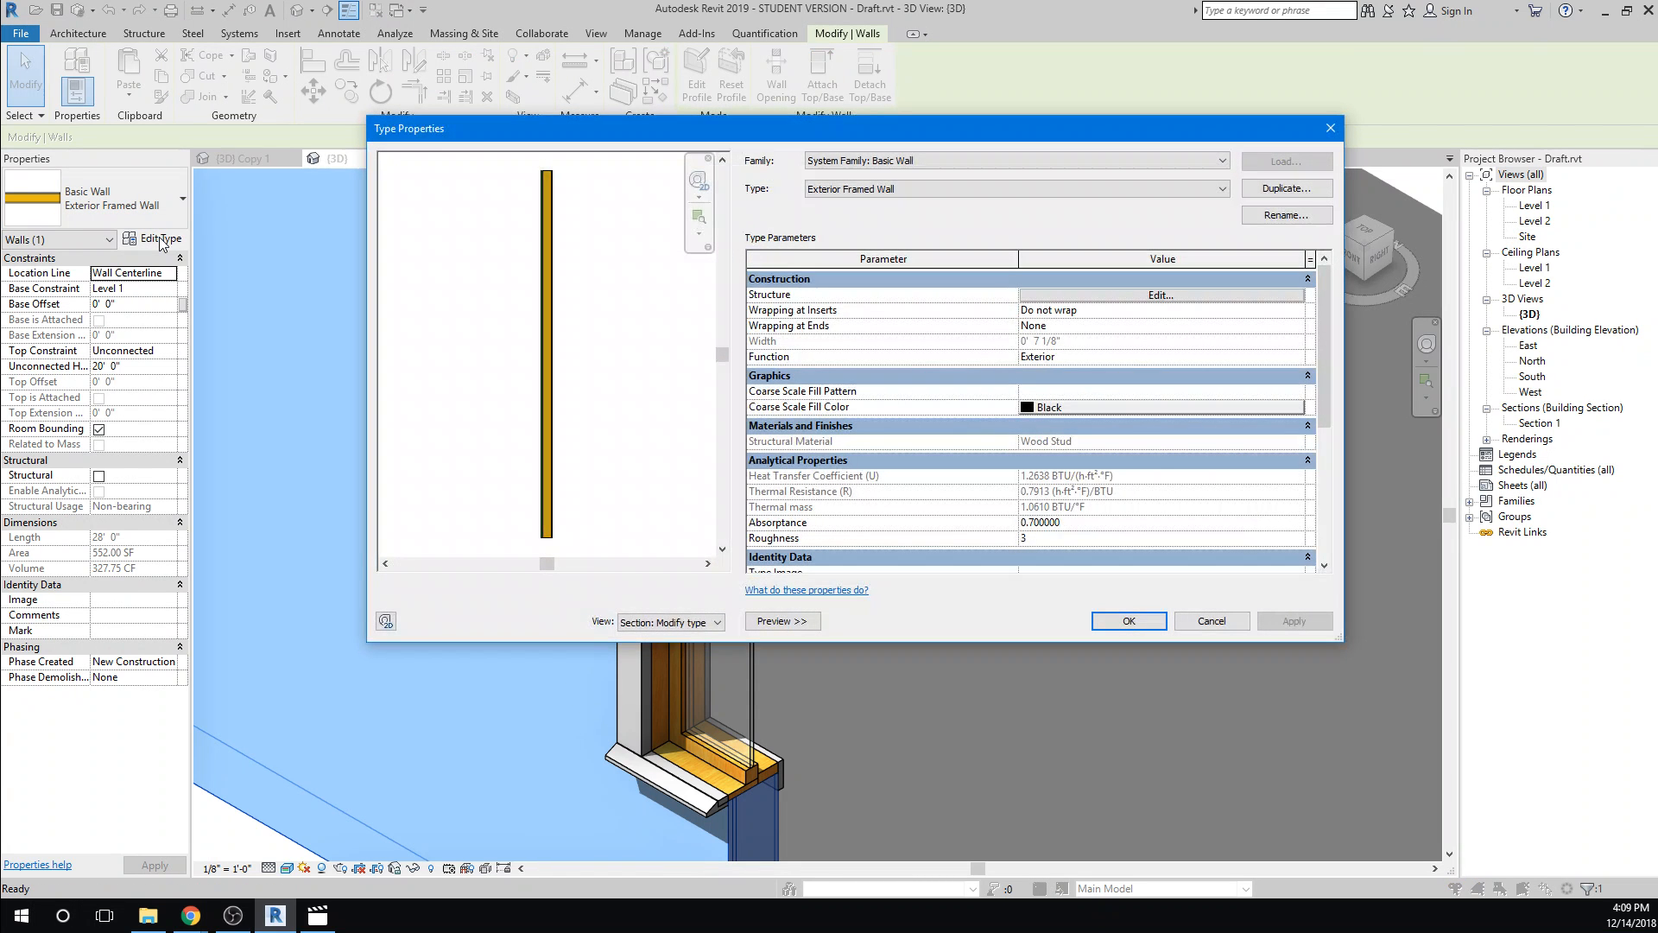
{"action": "left_click", "coordinate": [85, 204]}
{"action": "left_click", "coordinate": [1112, 296]}
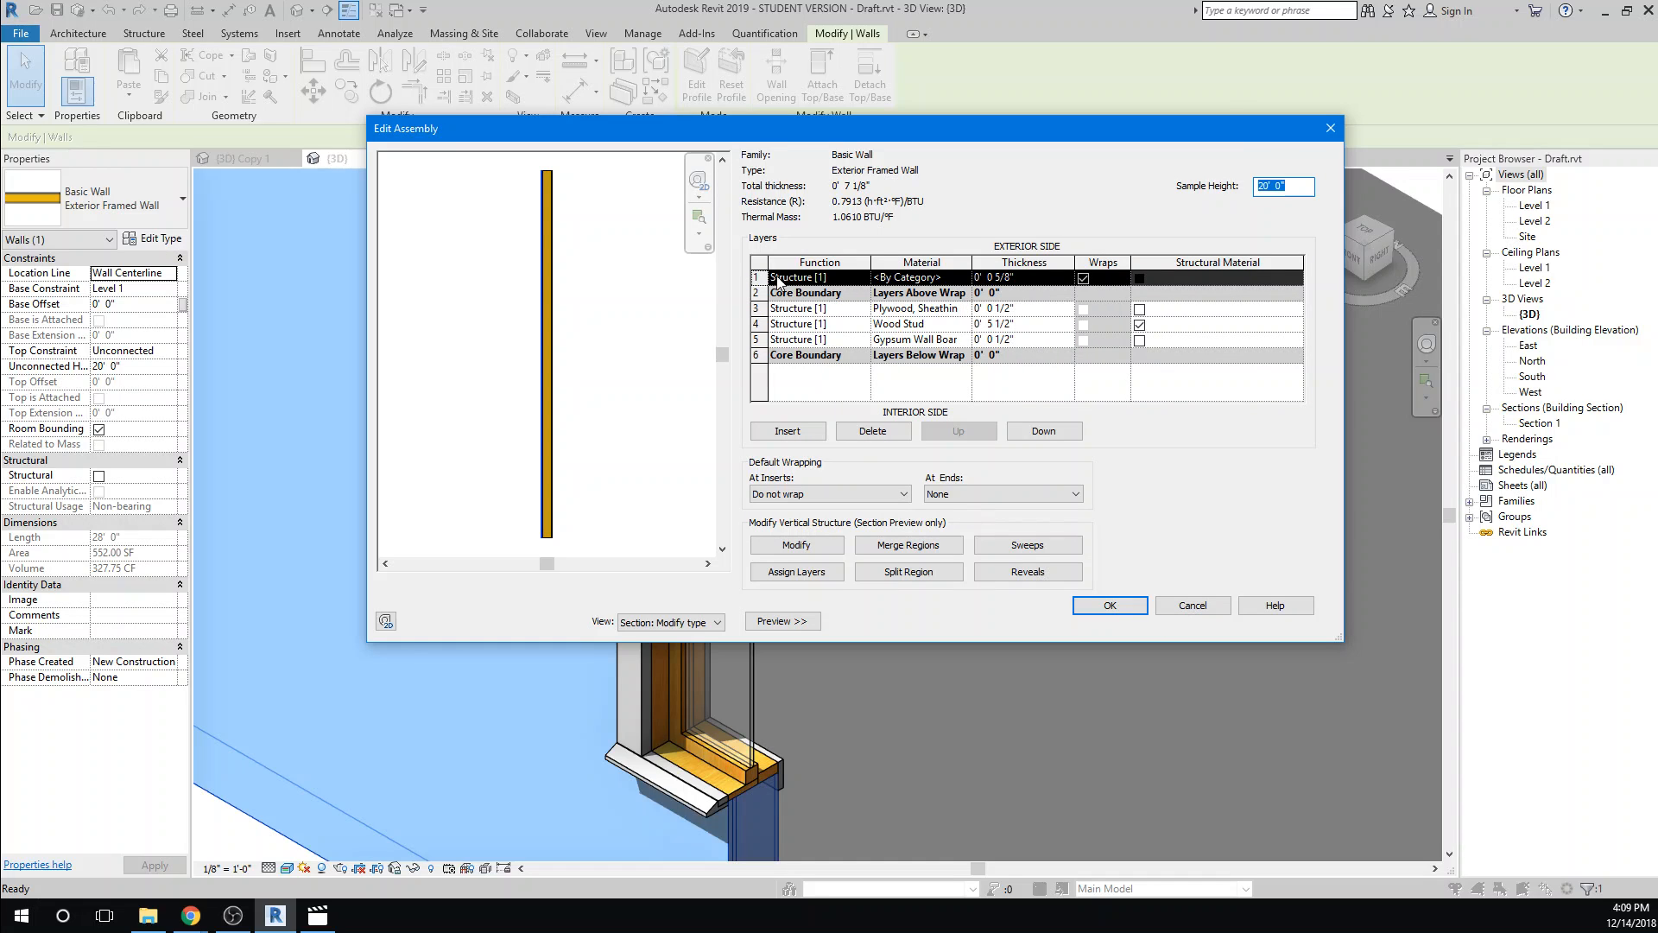
{"action": "left_click", "coordinate": [910, 278]}
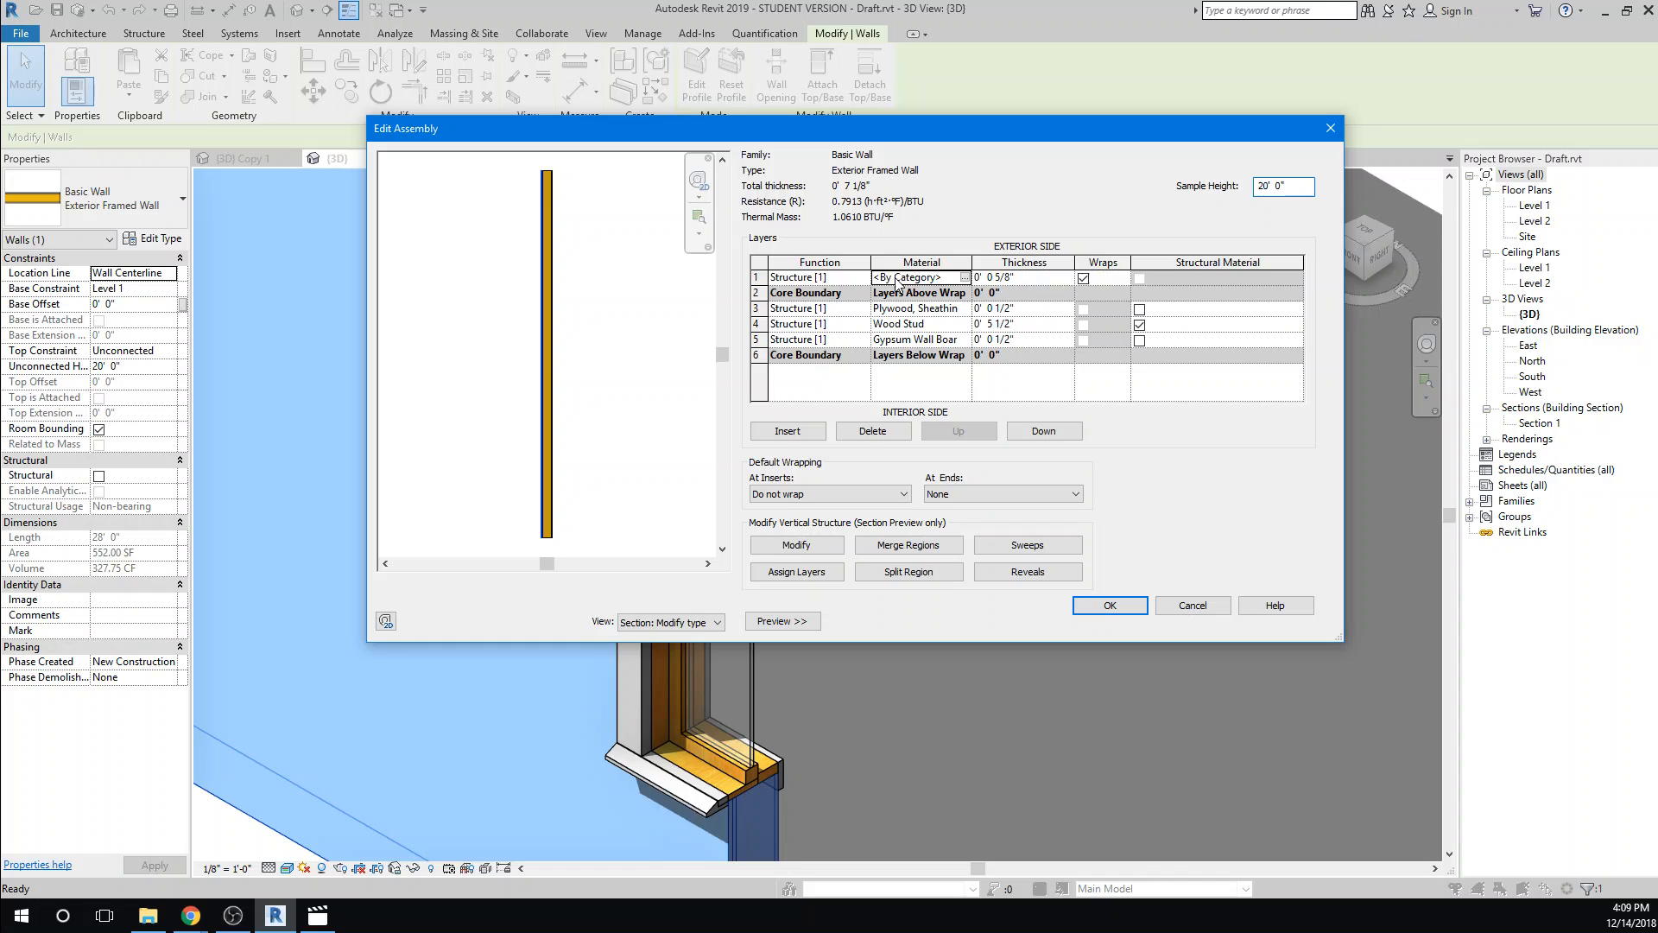
{"action": "left_click", "coordinate": [964, 277]}
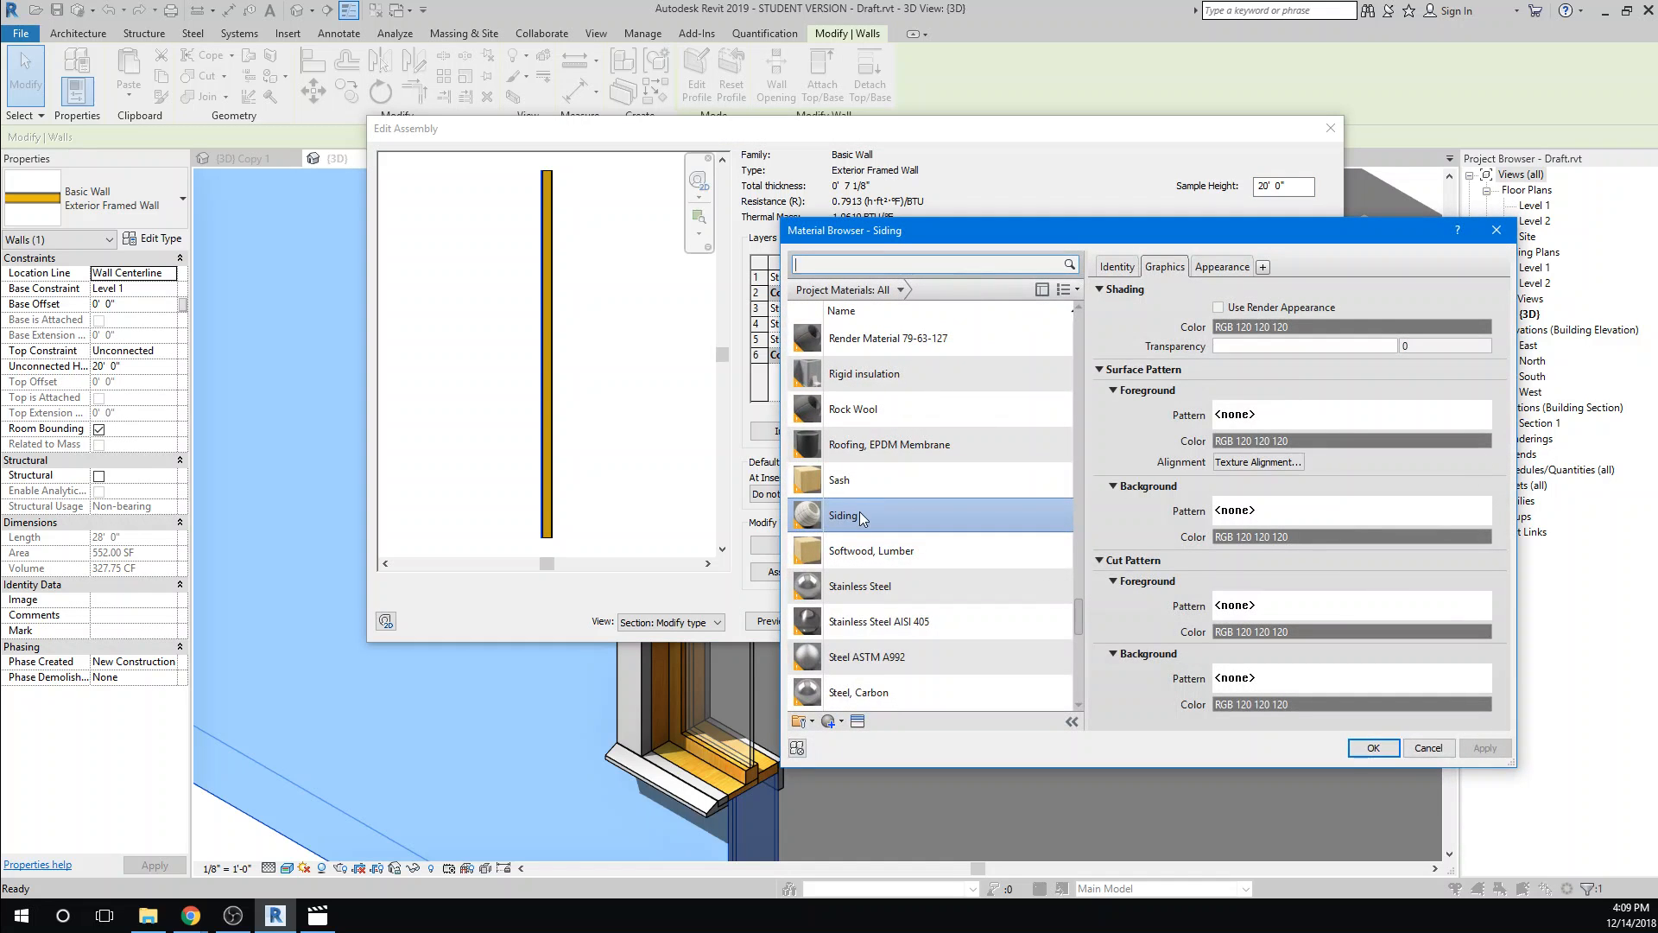
{"action": "left_click", "coordinate": [1366, 750]}
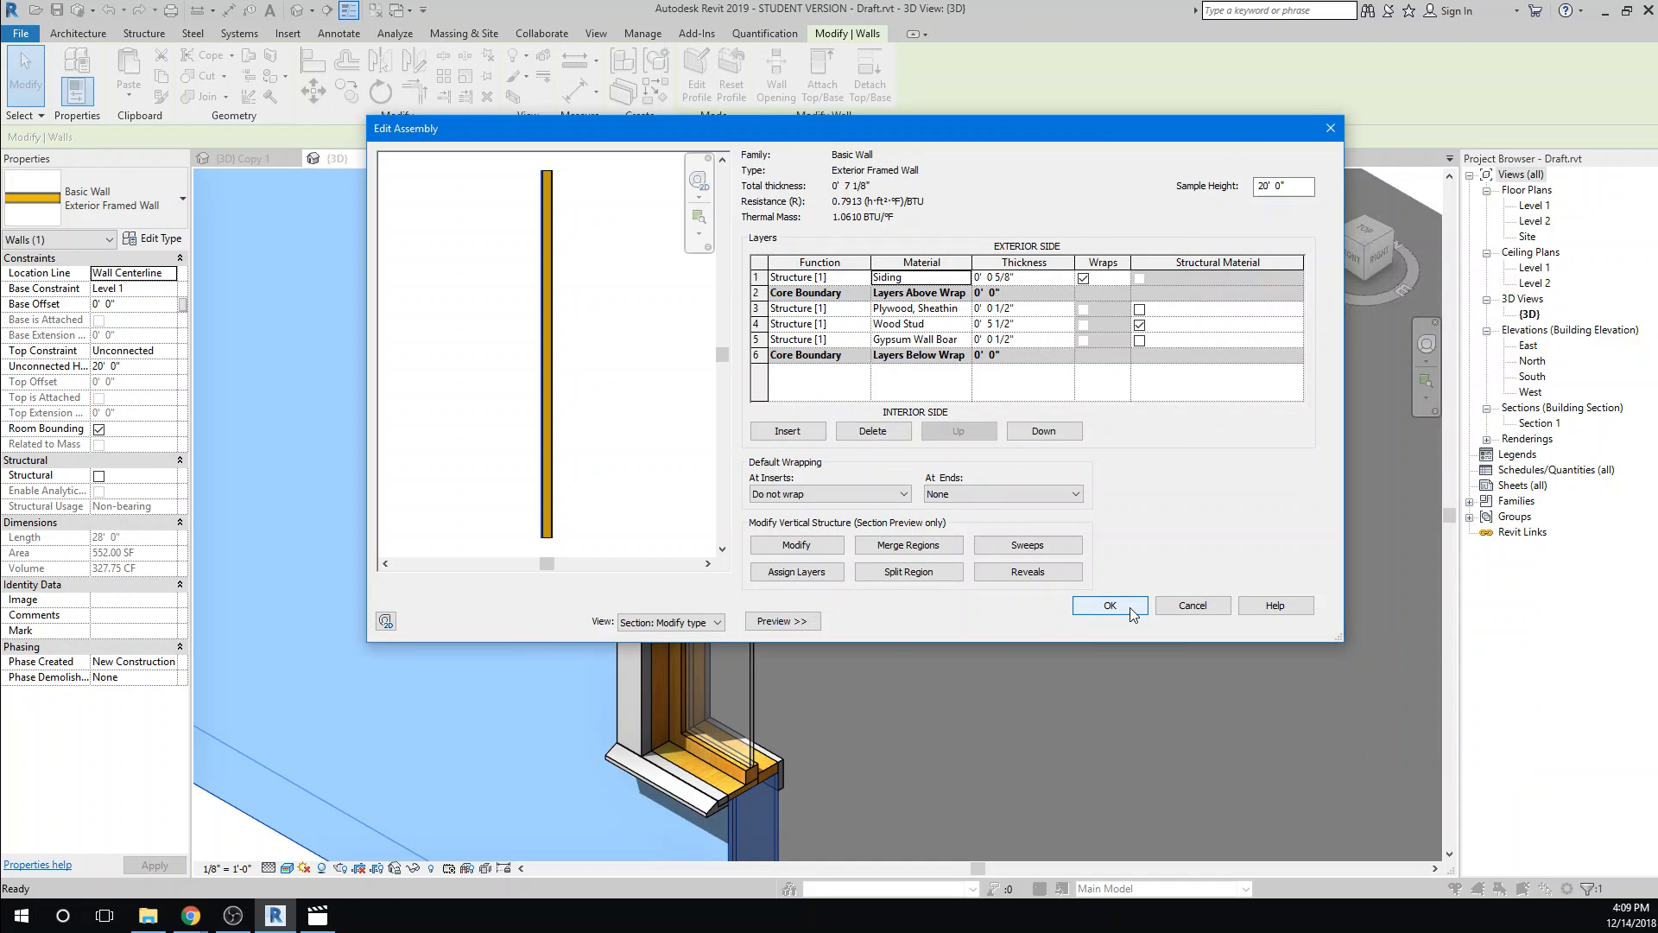
{"action": "left_click", "coordinate": [1131, 610]}
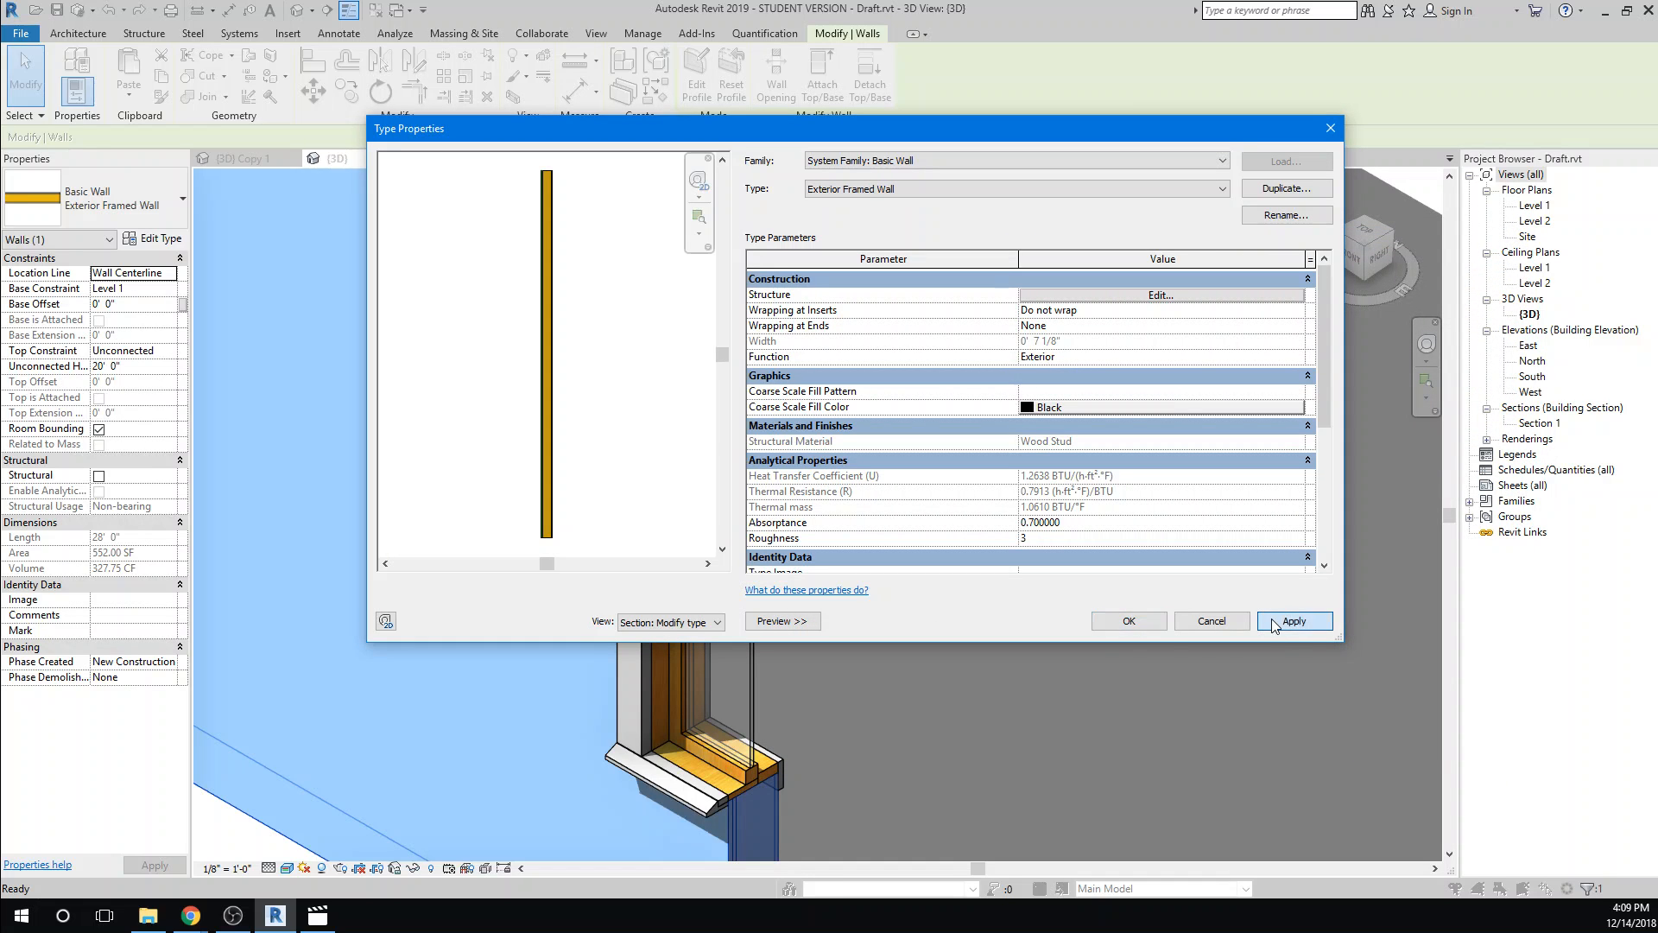
{"action": "left_click", "coordinate": [1273, 622]}
{"action": "left_click", "coordinate": [1131, 621]}
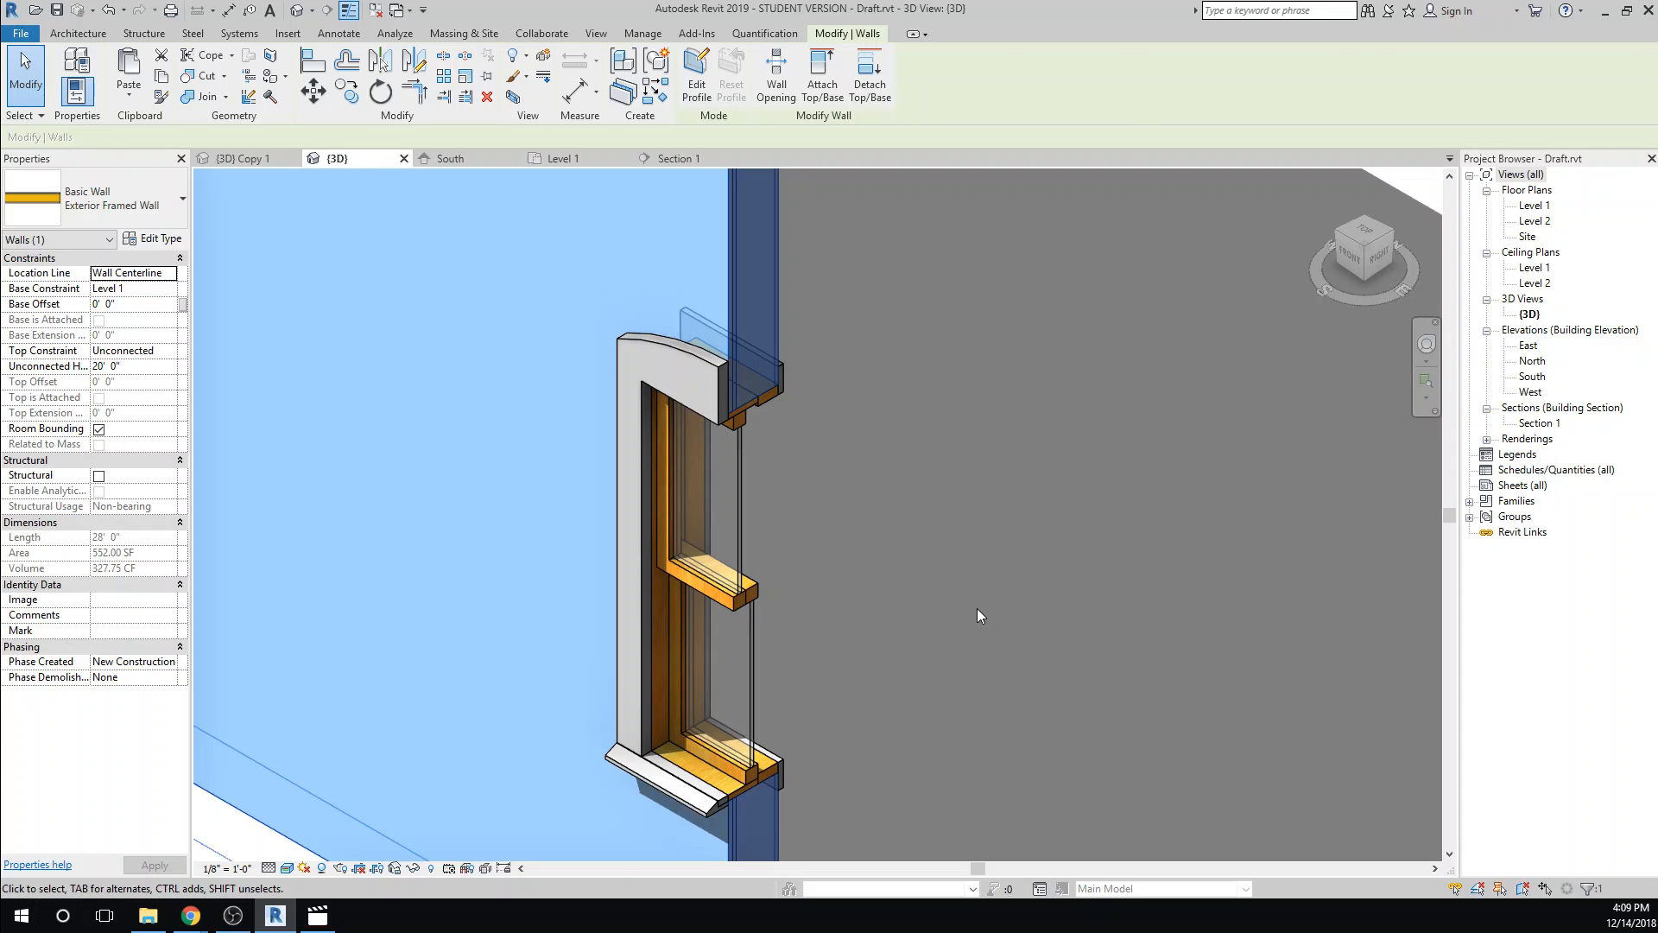
{"action": "key", "text": "Escape"}
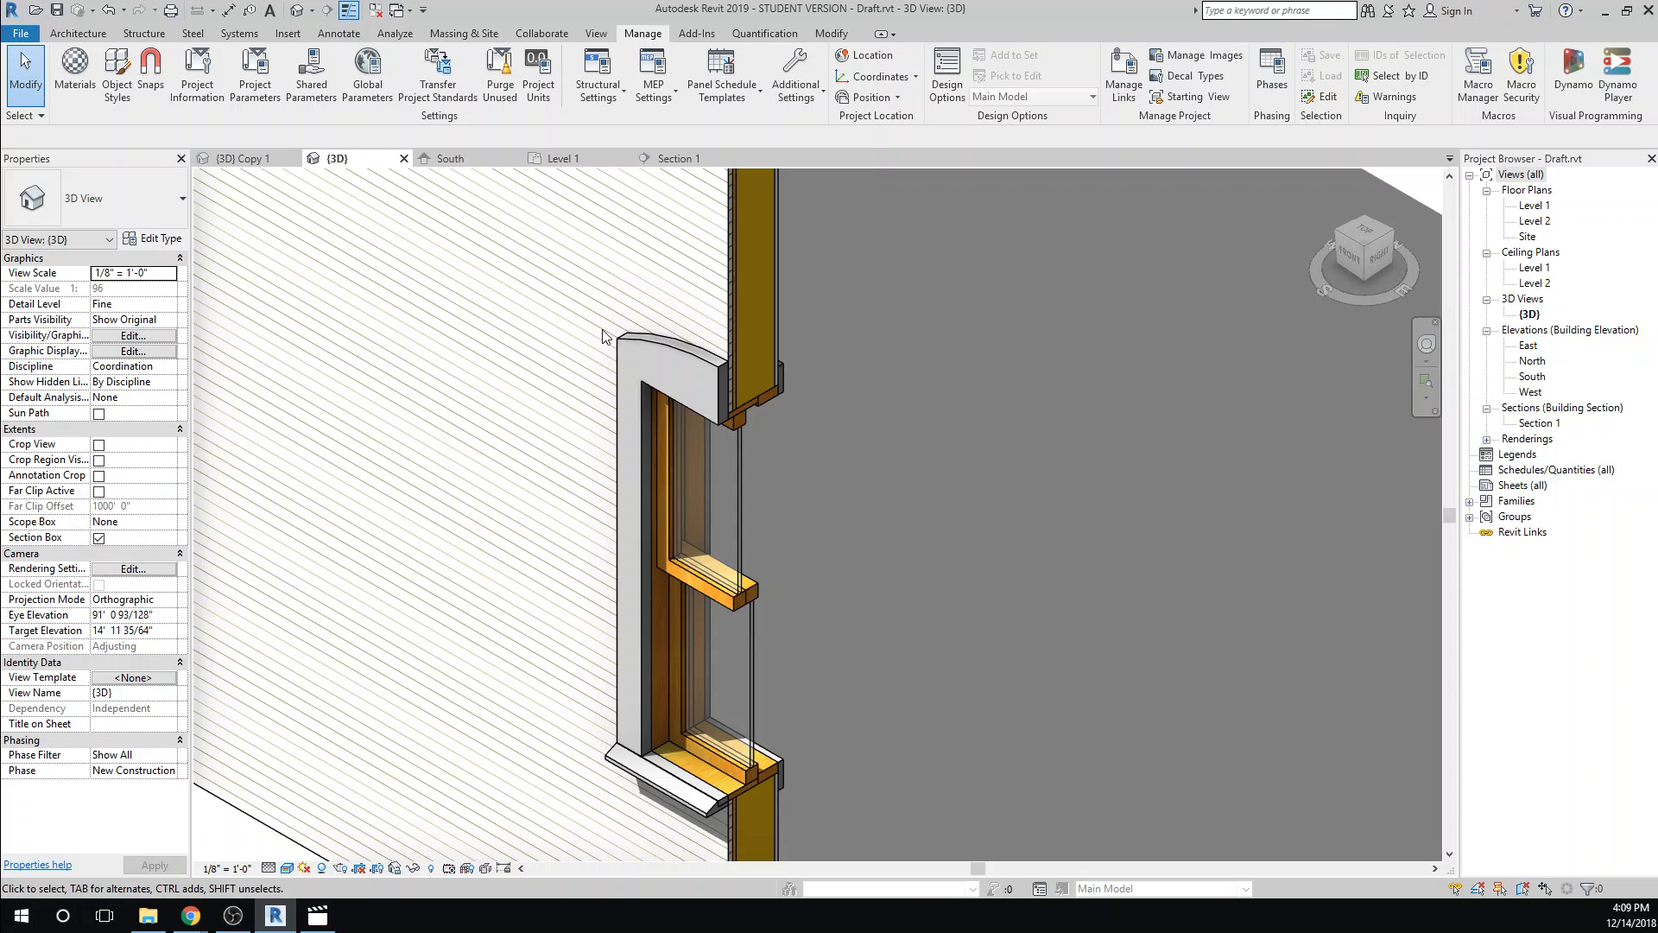
Set the sample size of the Siding material's appearance image to 4'-0" in width and height
{"action": "left_click", "coordinate": [74, 82]}
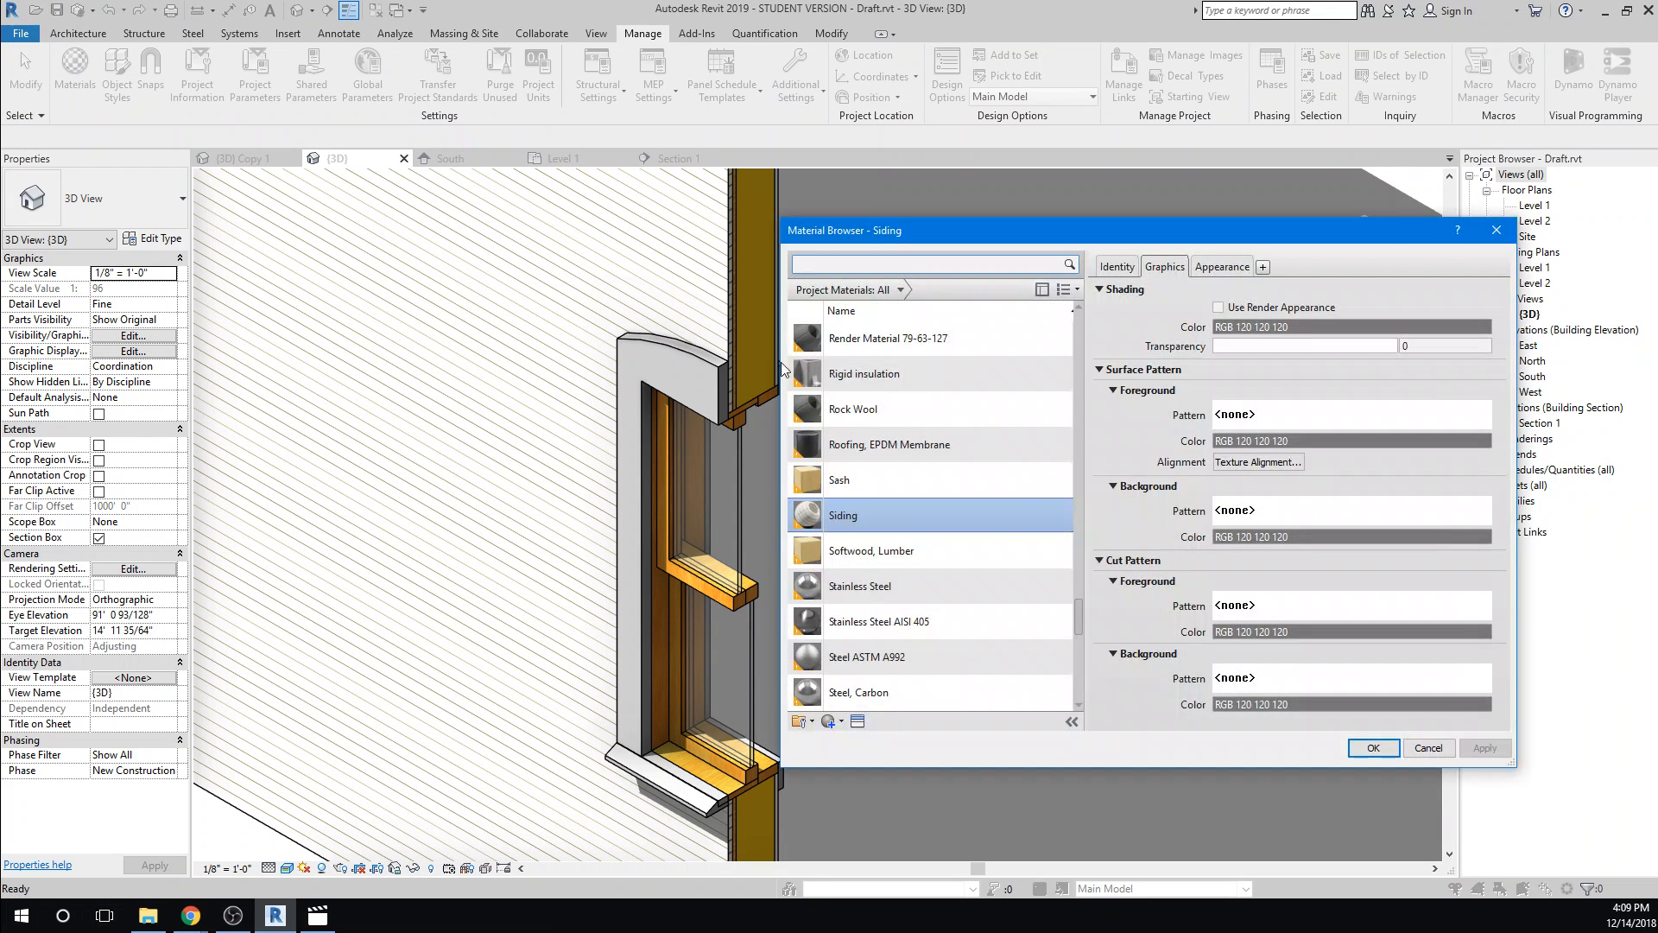
{"action": "left_click", "coordinate": [1230, 267]}
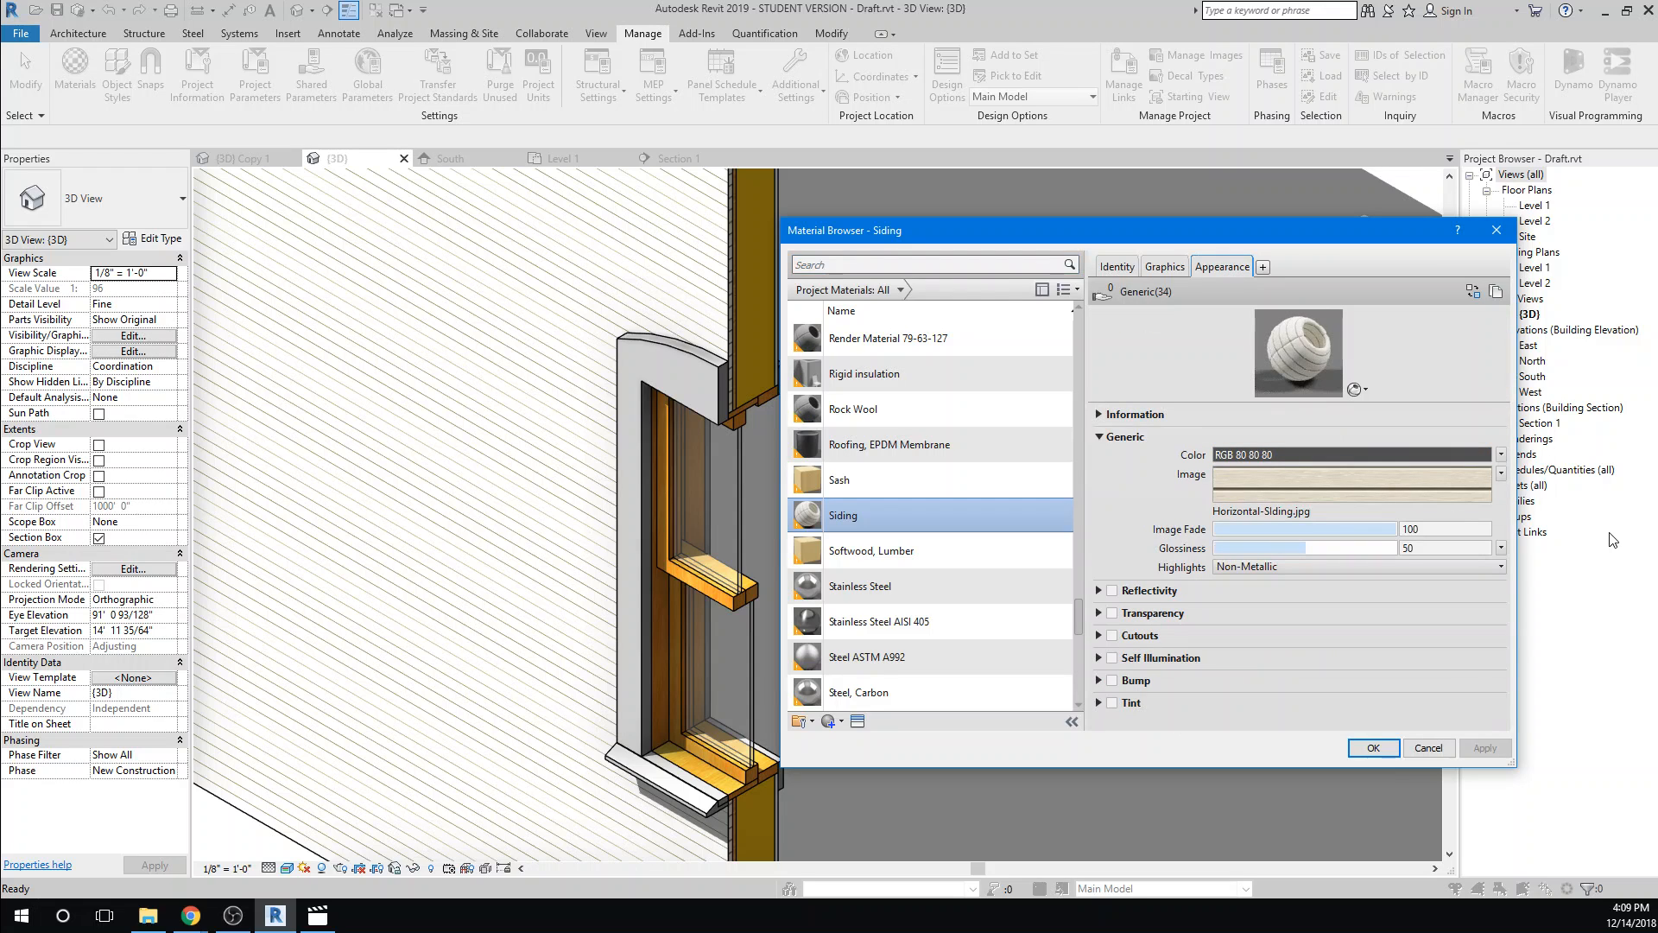
{"action": "left_click", "coordinate": [1501, 474]}
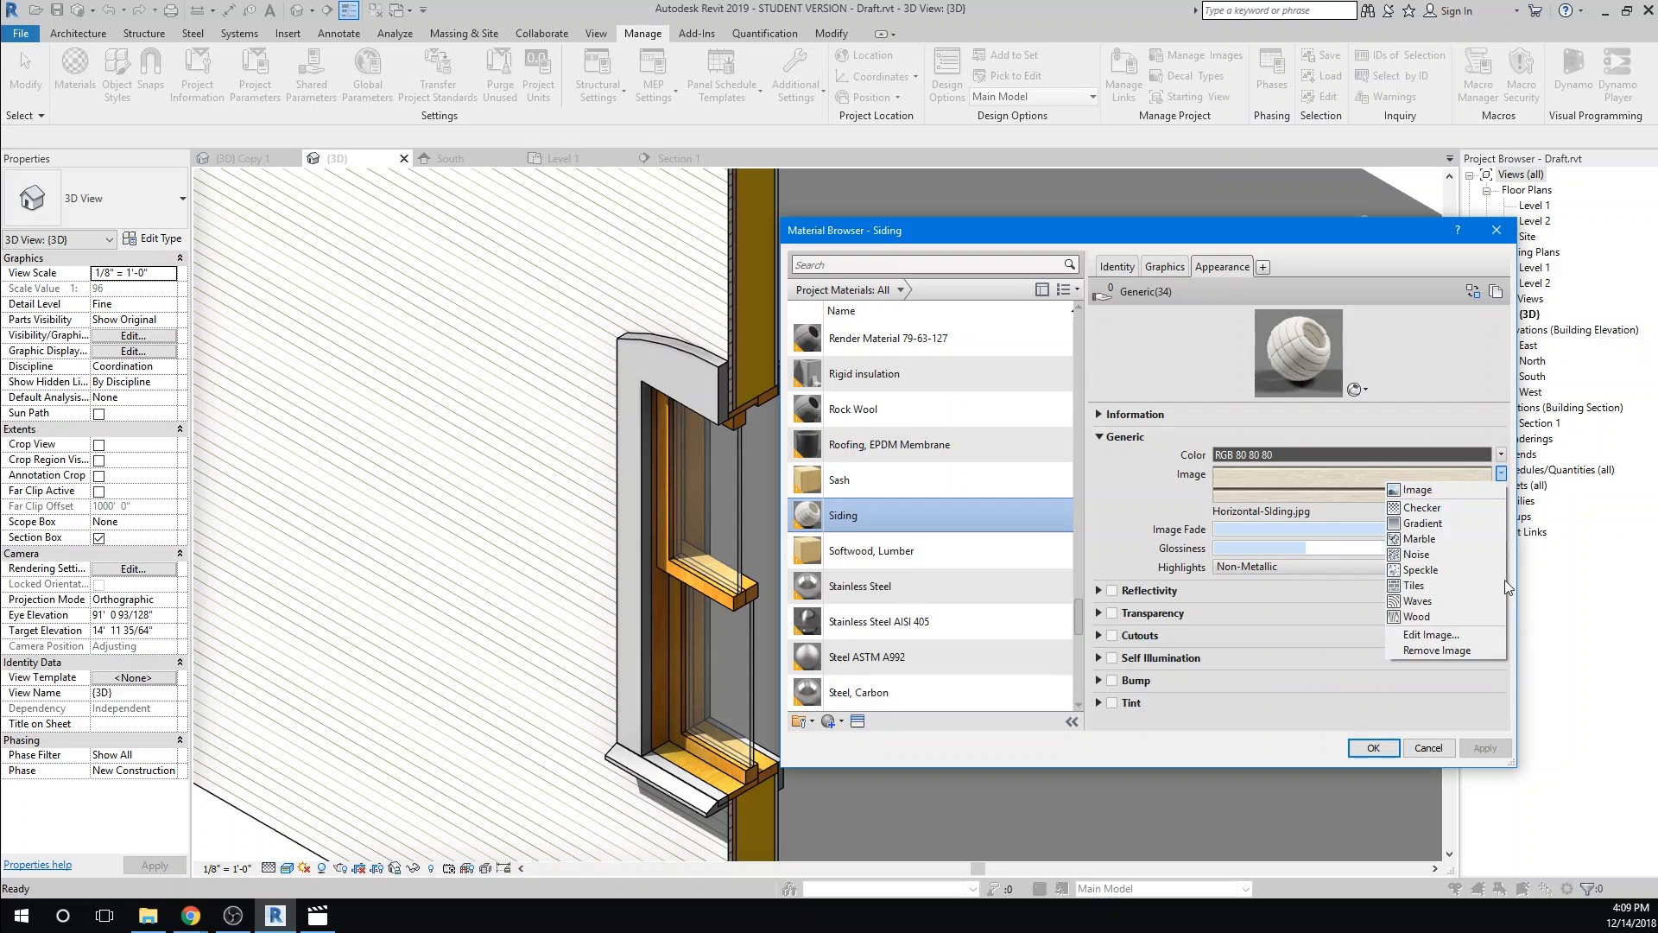
{"action": "left_click", "coordinate": [1432, 635]}
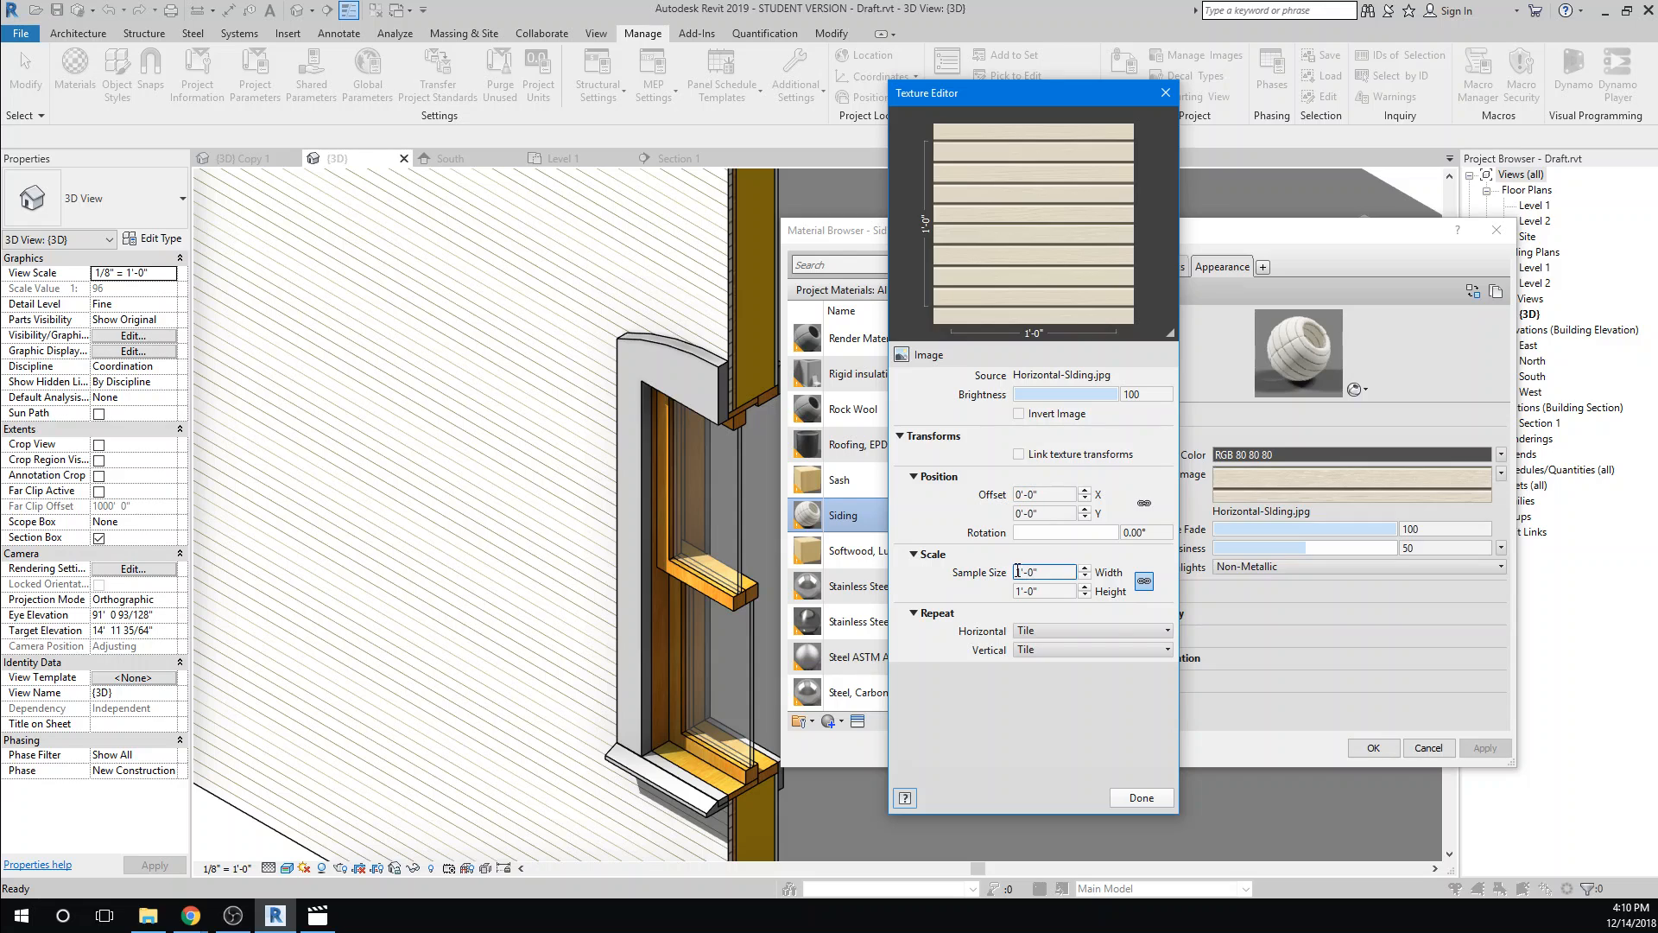
{"action": "left_click", "coordinate": [1019, 572]}
{"action": "type", "text": "4"}
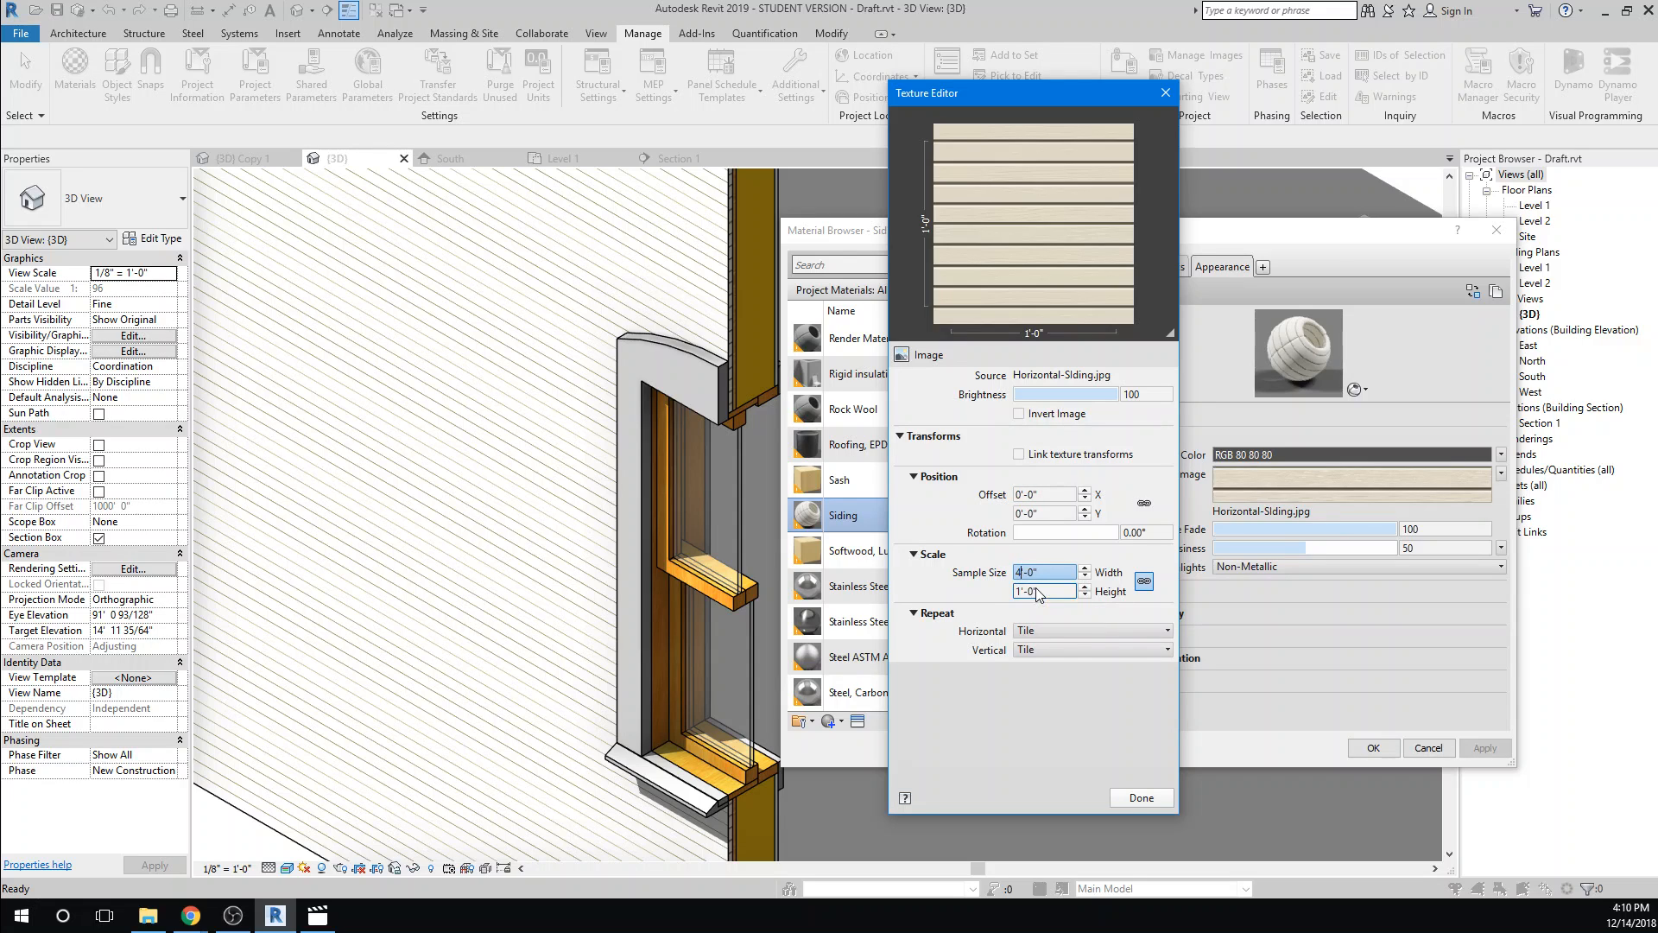
{"action": "left_click", "coordinate": [1040, 592]}
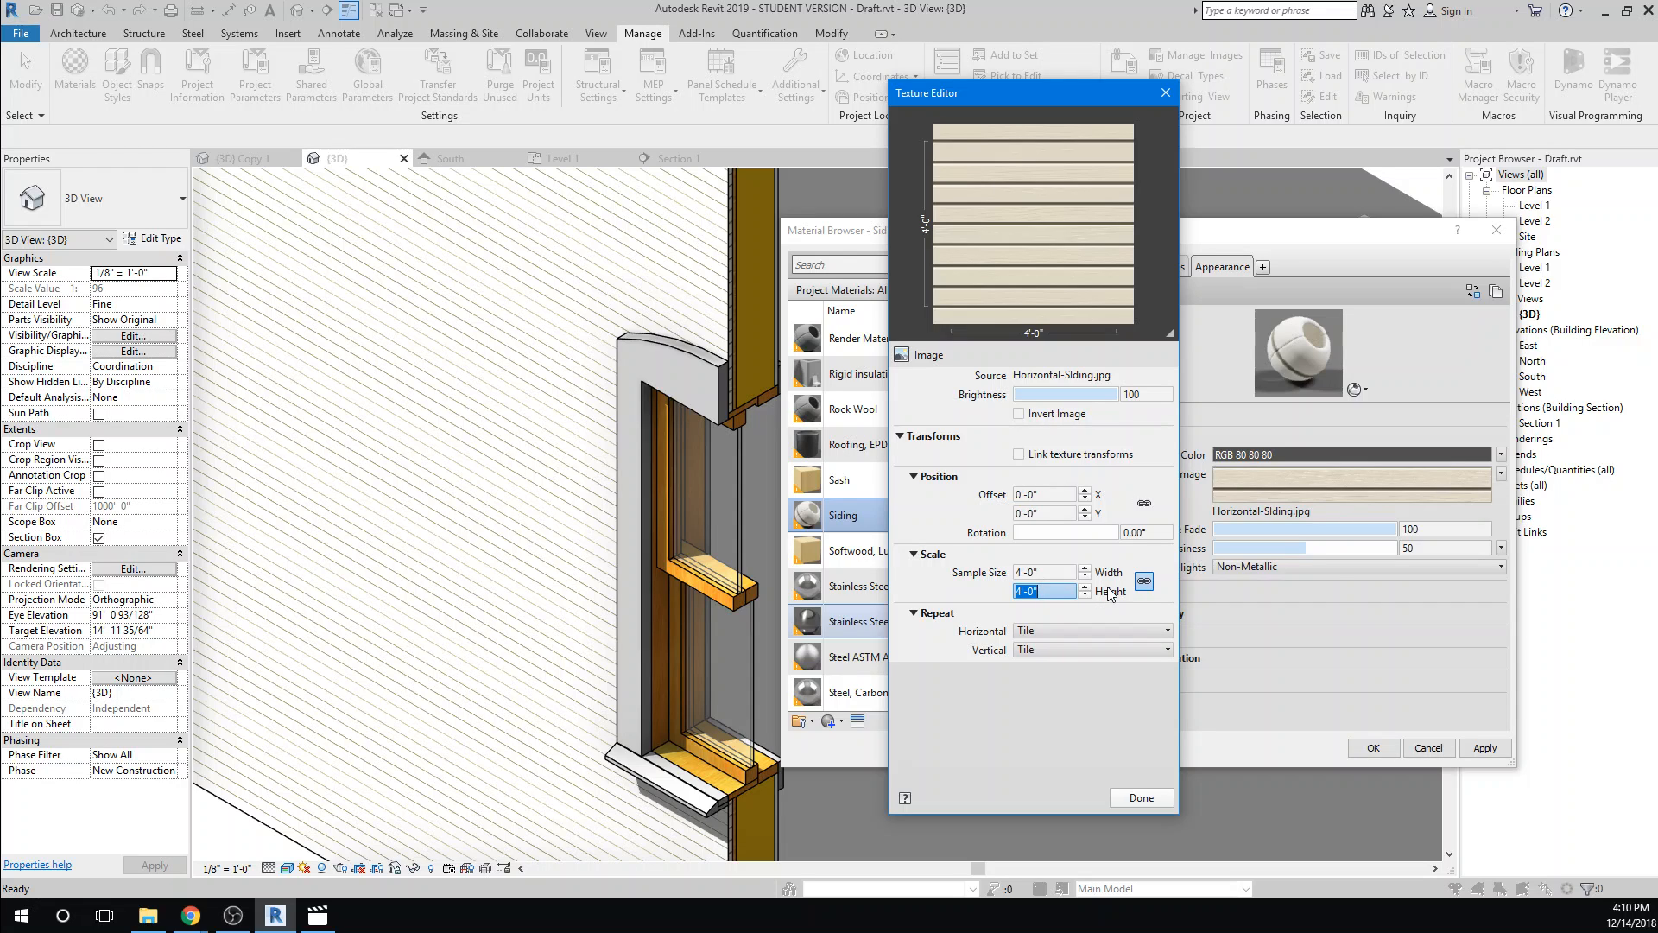
Lower the Siding appearance image's brightness to 80 and apply the material changes
{"action": "left_click", "coordinate": [1075, 394]}
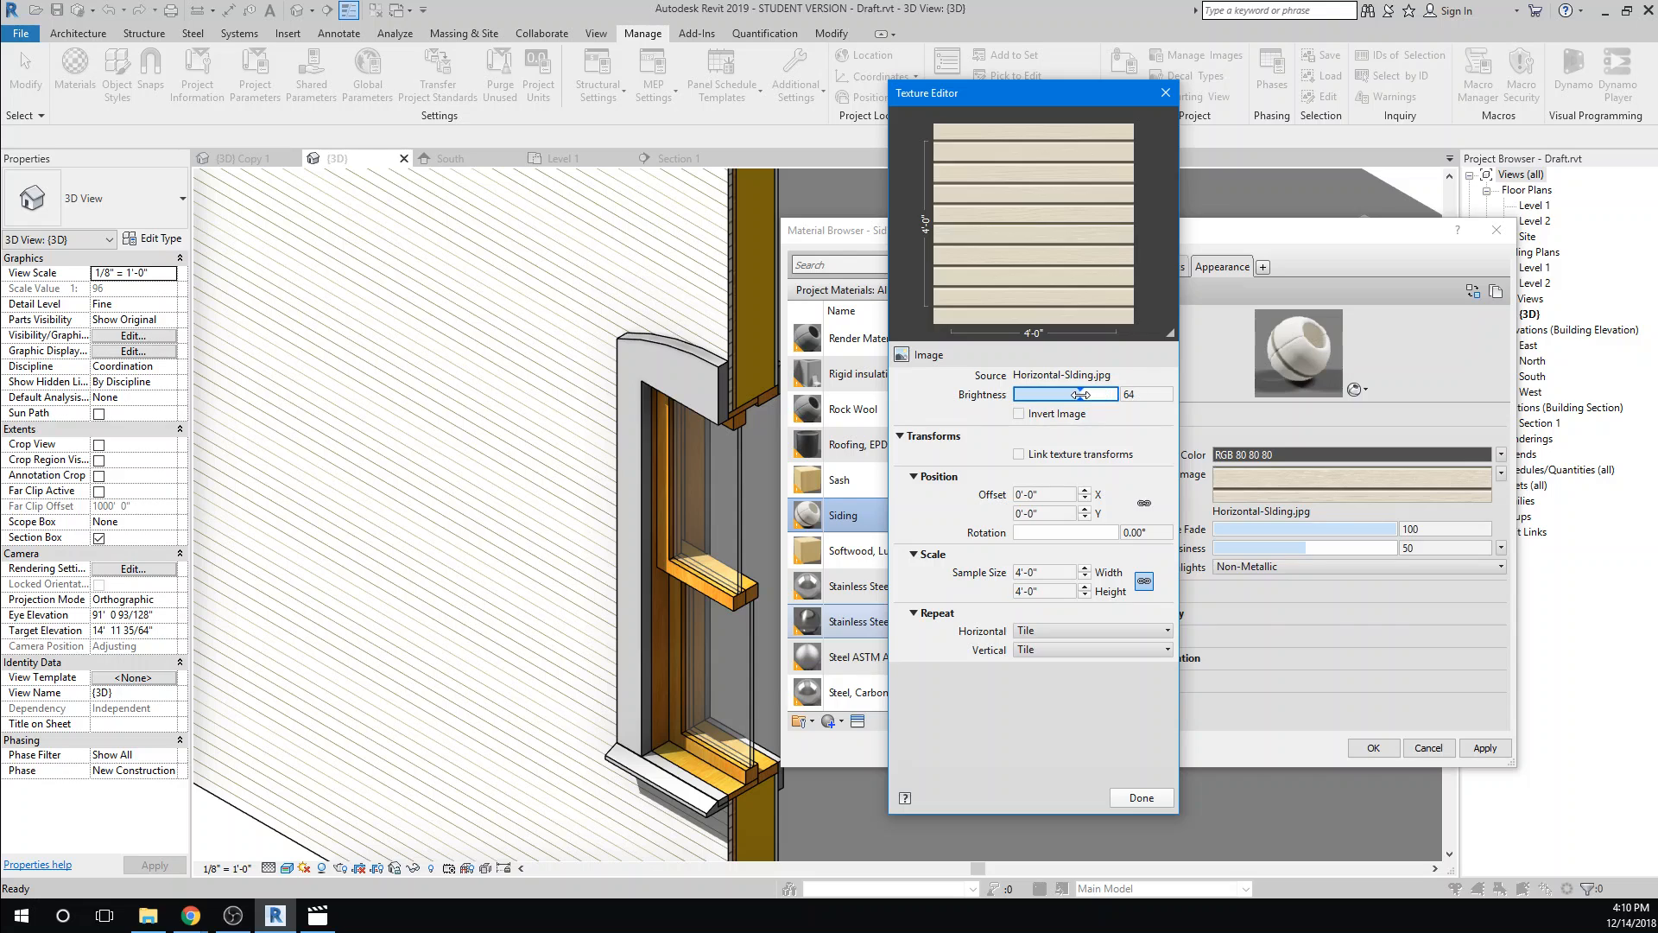
{"action": "left_click_drag", "start_coordinate": [1075, 394], "coordinate": [1096, 395]}
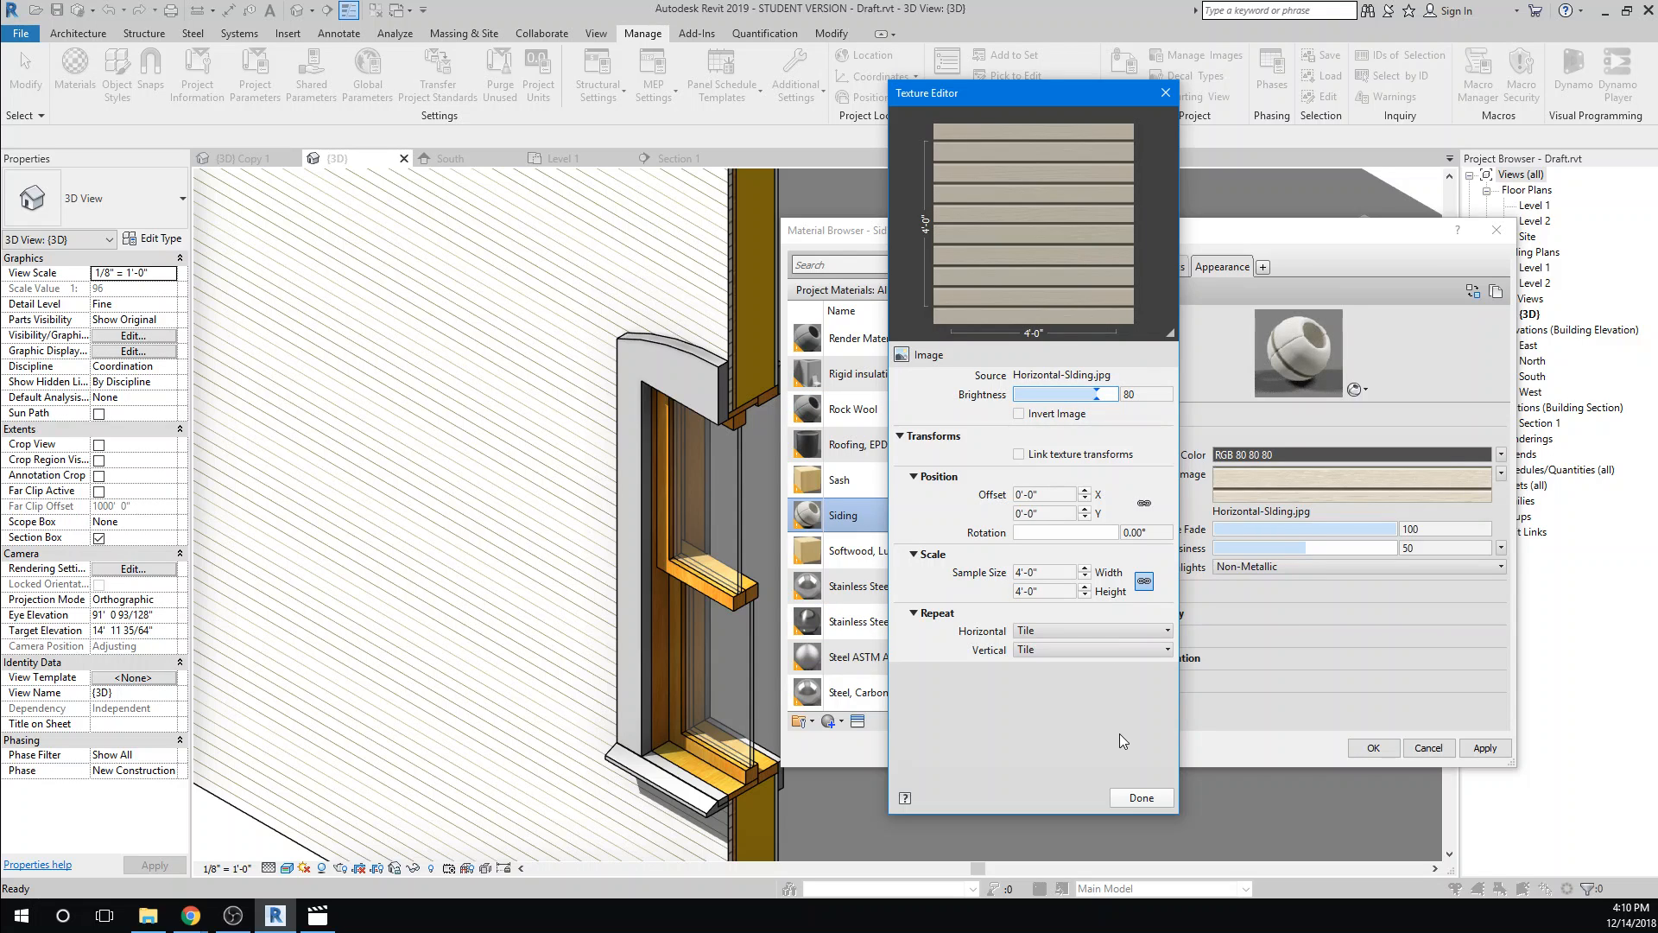
{"action": "left_click", "coordinate": [1141, 797]}
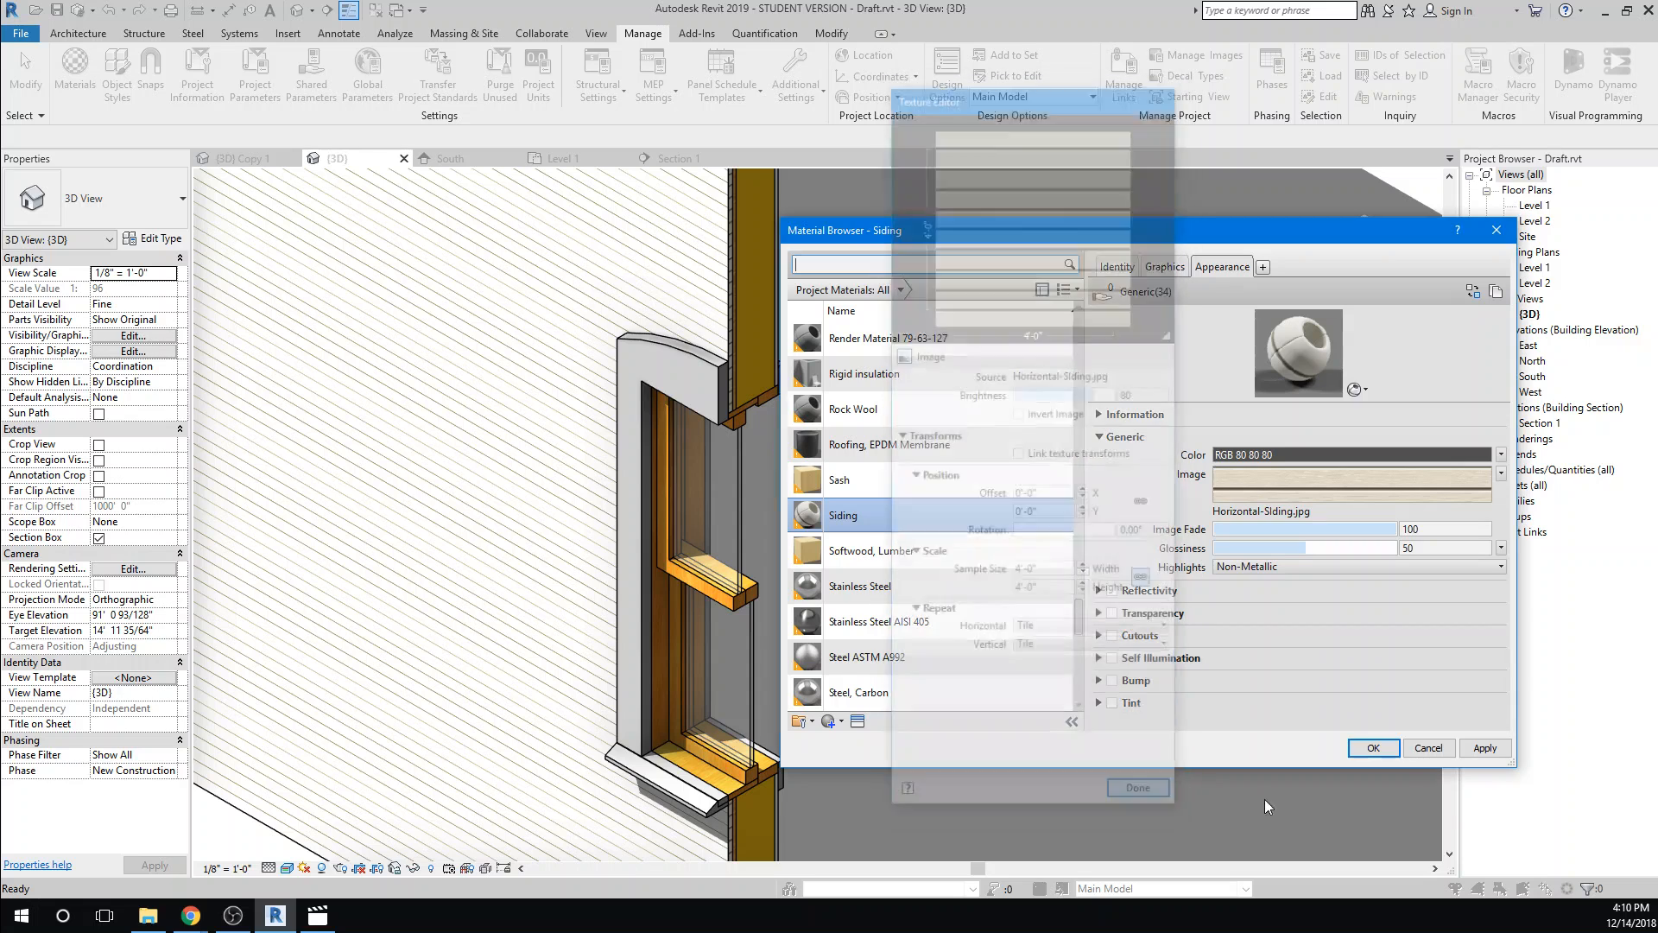
{"action": "left_click", "coordinate": [1481, 748]}
{"action": "left_click", "coordinate": [1373, 748]}
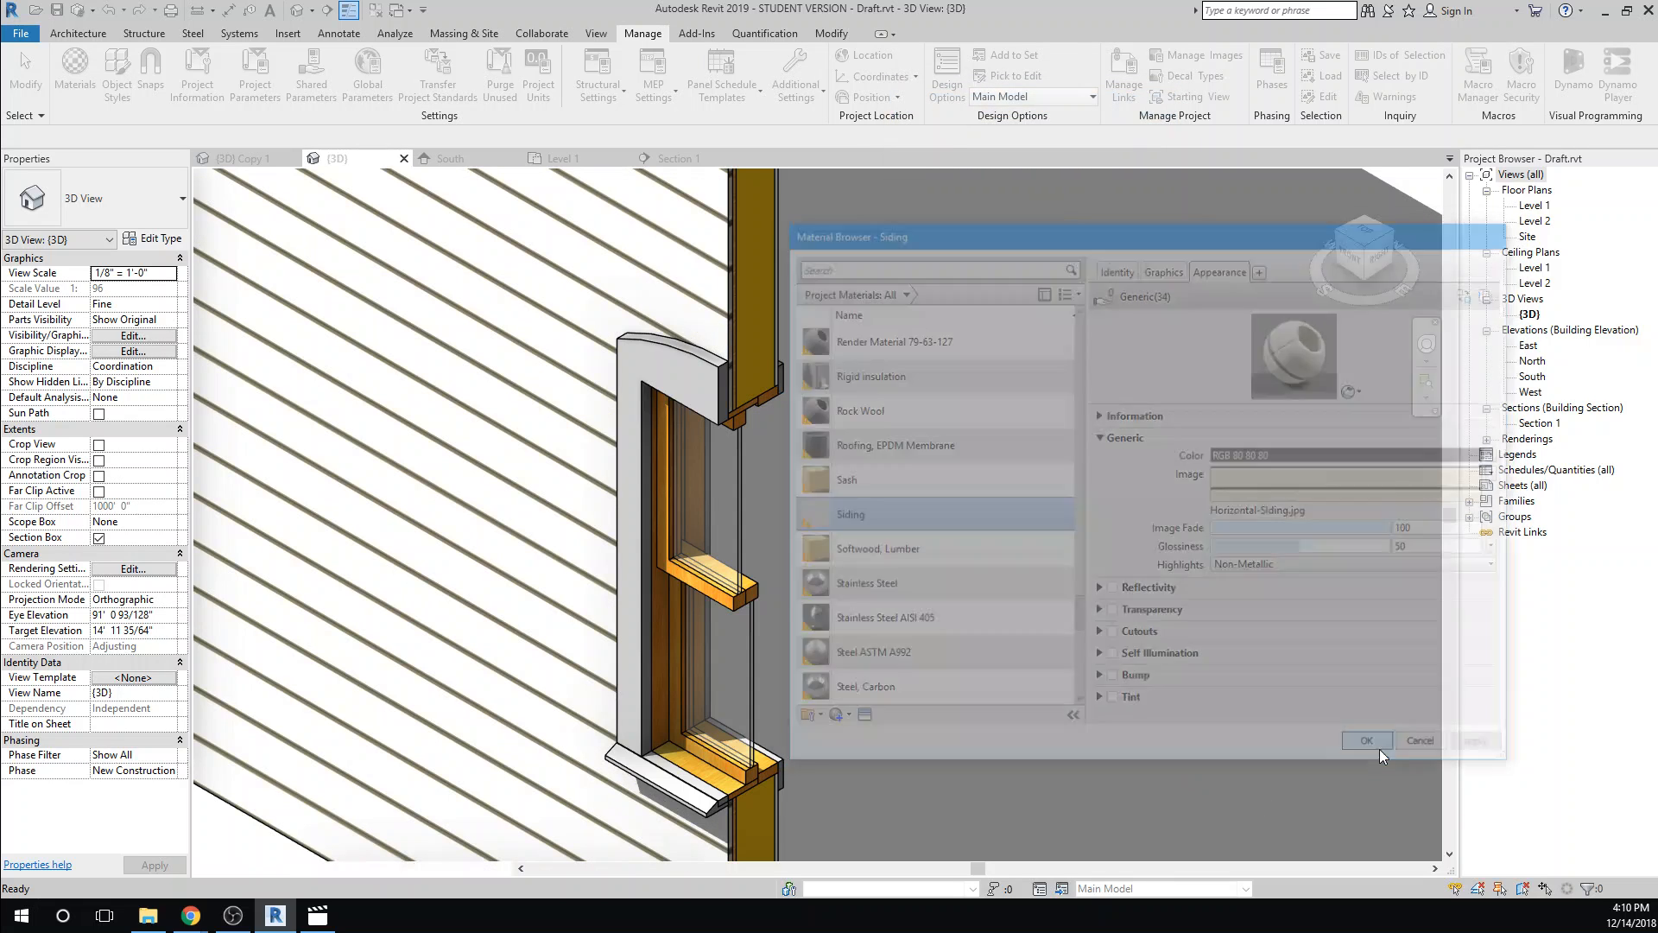
{"action": "scroll", "coordinate": [390, 496], "scroll_direction": "down", "scroll_amount": 5}
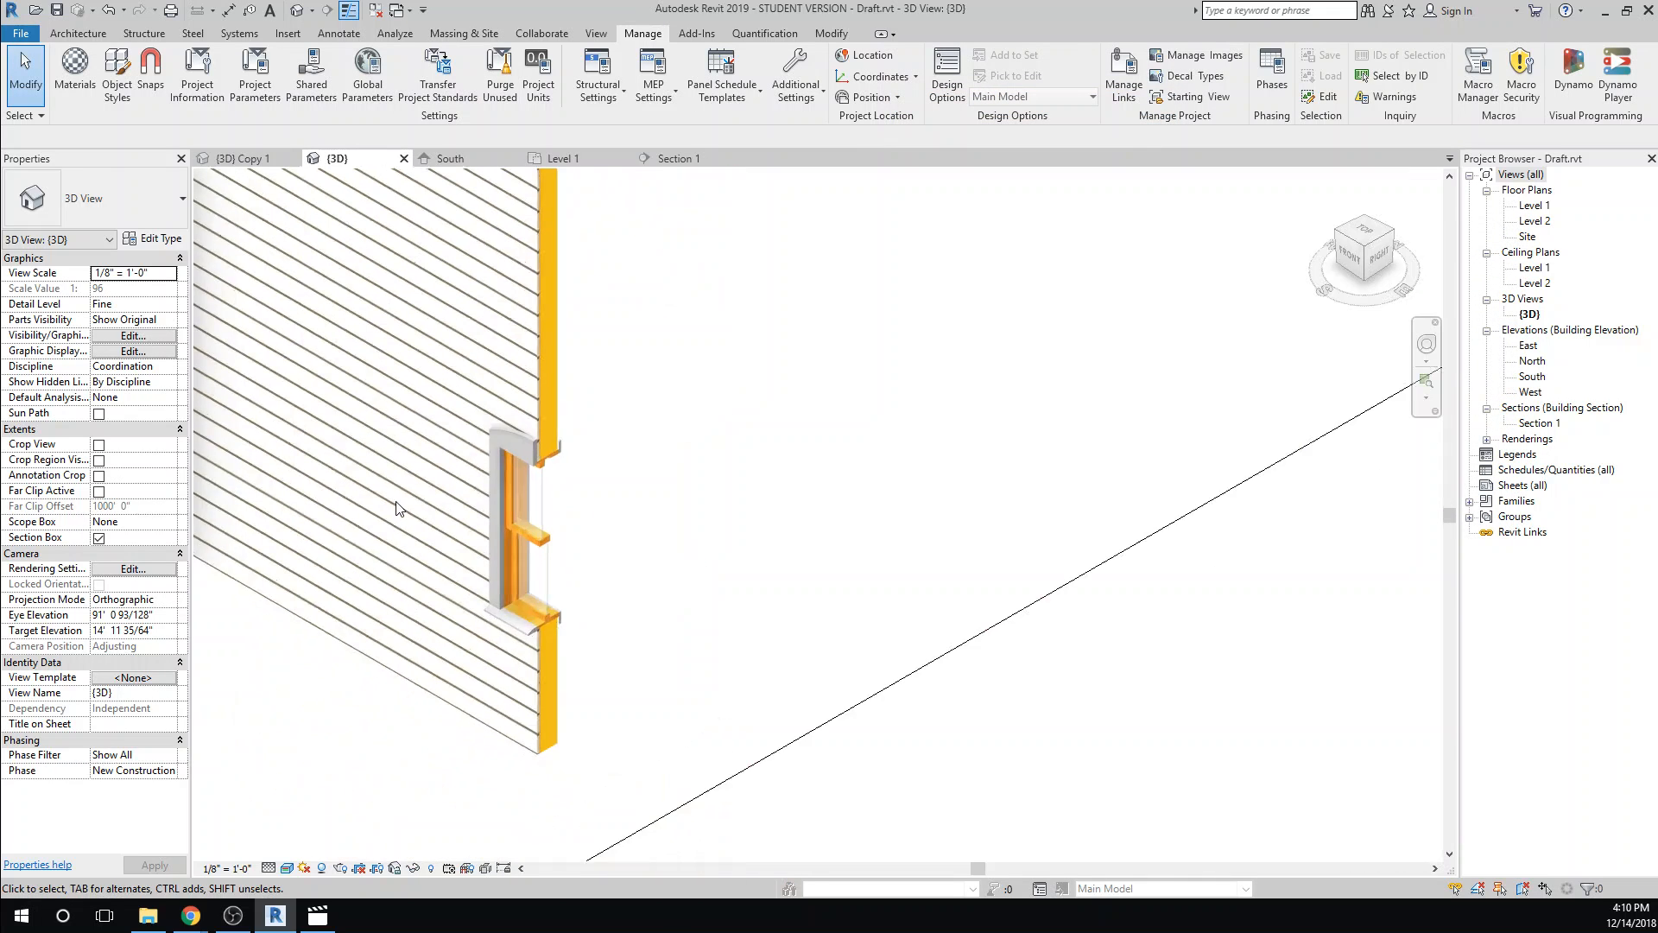
{"action": "scroll", "coordinate": [349, 693], "scroll_direction": "up", "scroll_amount": 3}
{"action": "scroll", "coordinate": [351, 692], "scroll_direction": "down", "scroll_amount": 2}
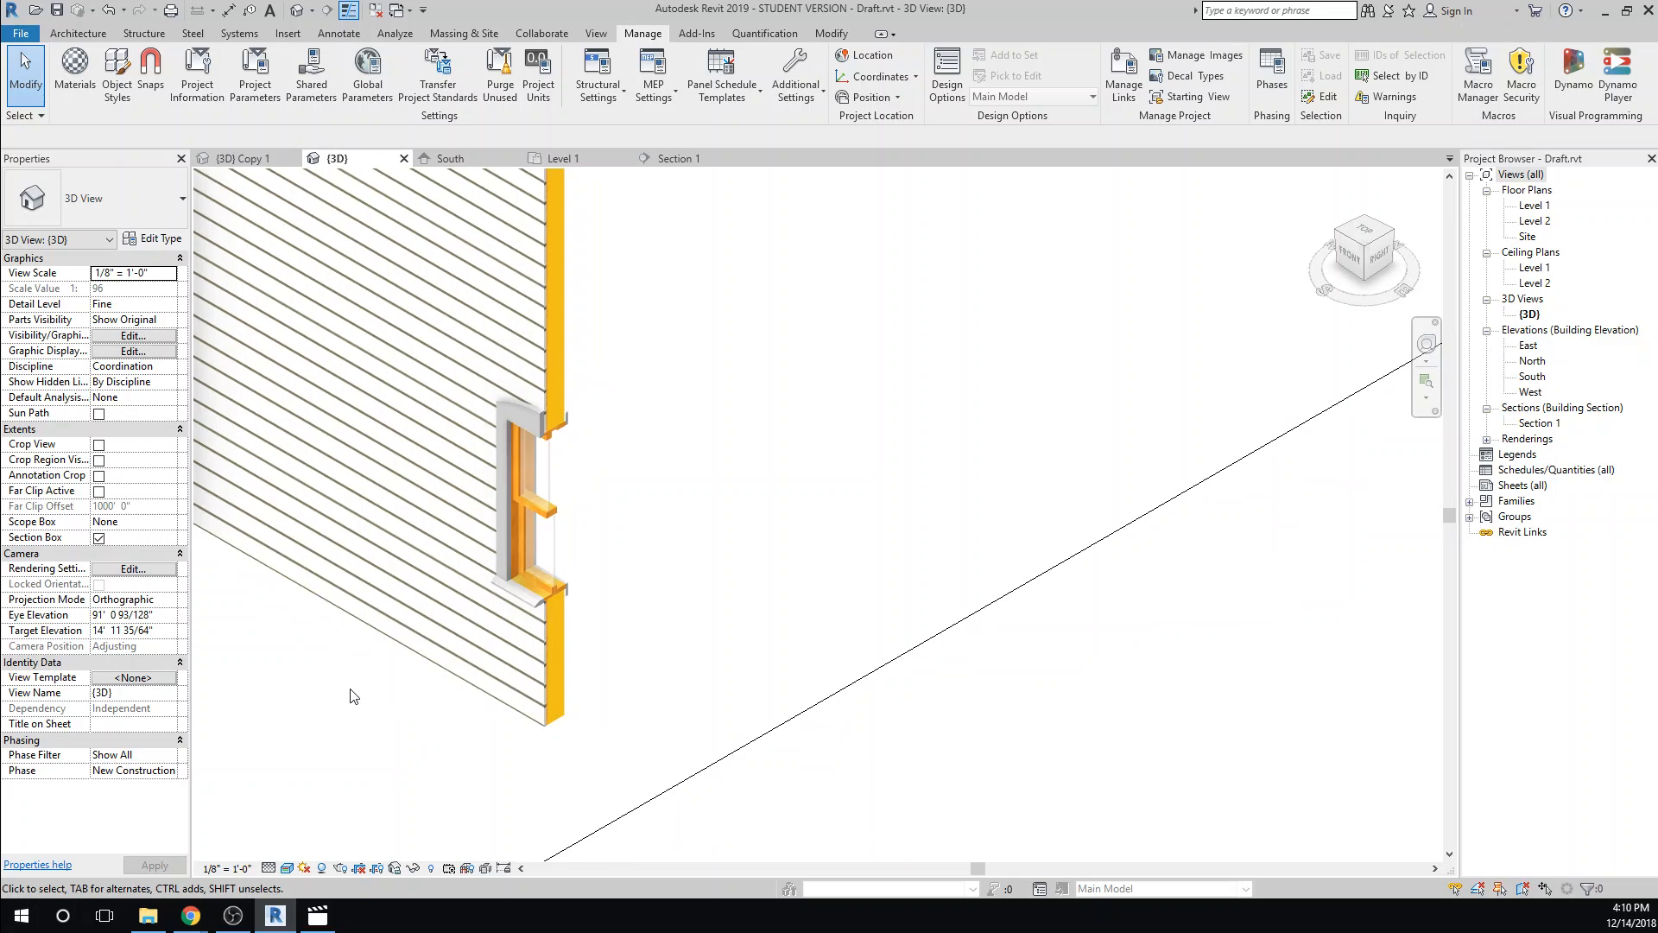
{"action": "scroll", "coordinate": [841, 558], "scroll_direction": "up", "scroll_amount": 2}
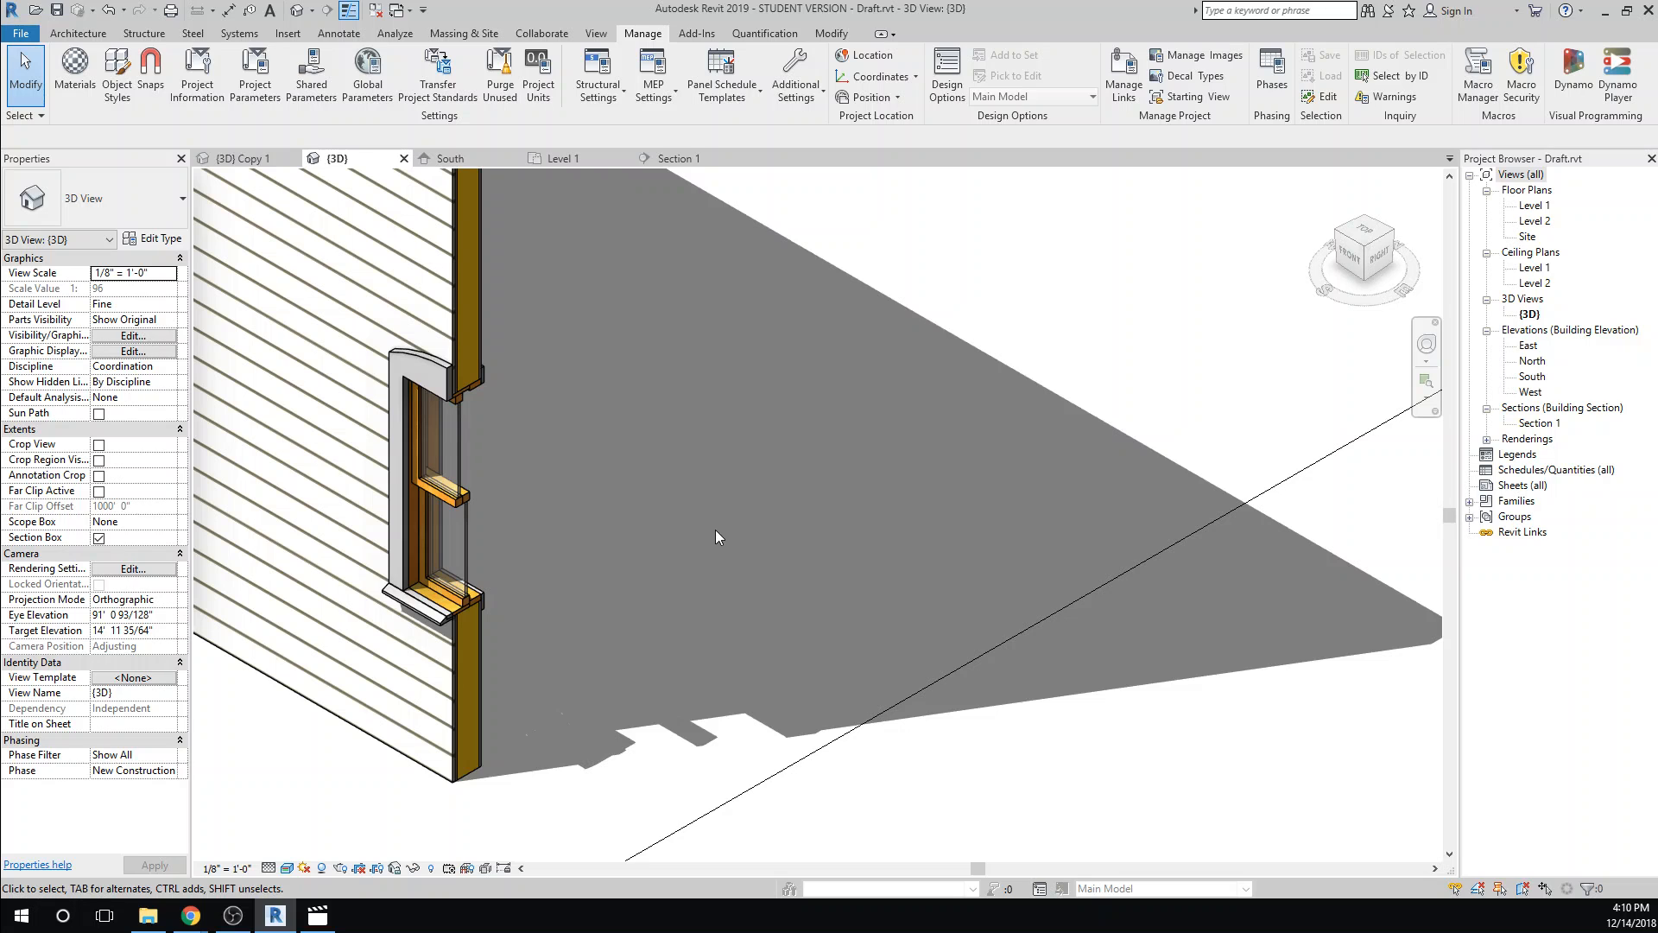
{"action": "scroll", "coordinate": [618, 459], "scroll_direction": "down", "scroll_amount": 4}
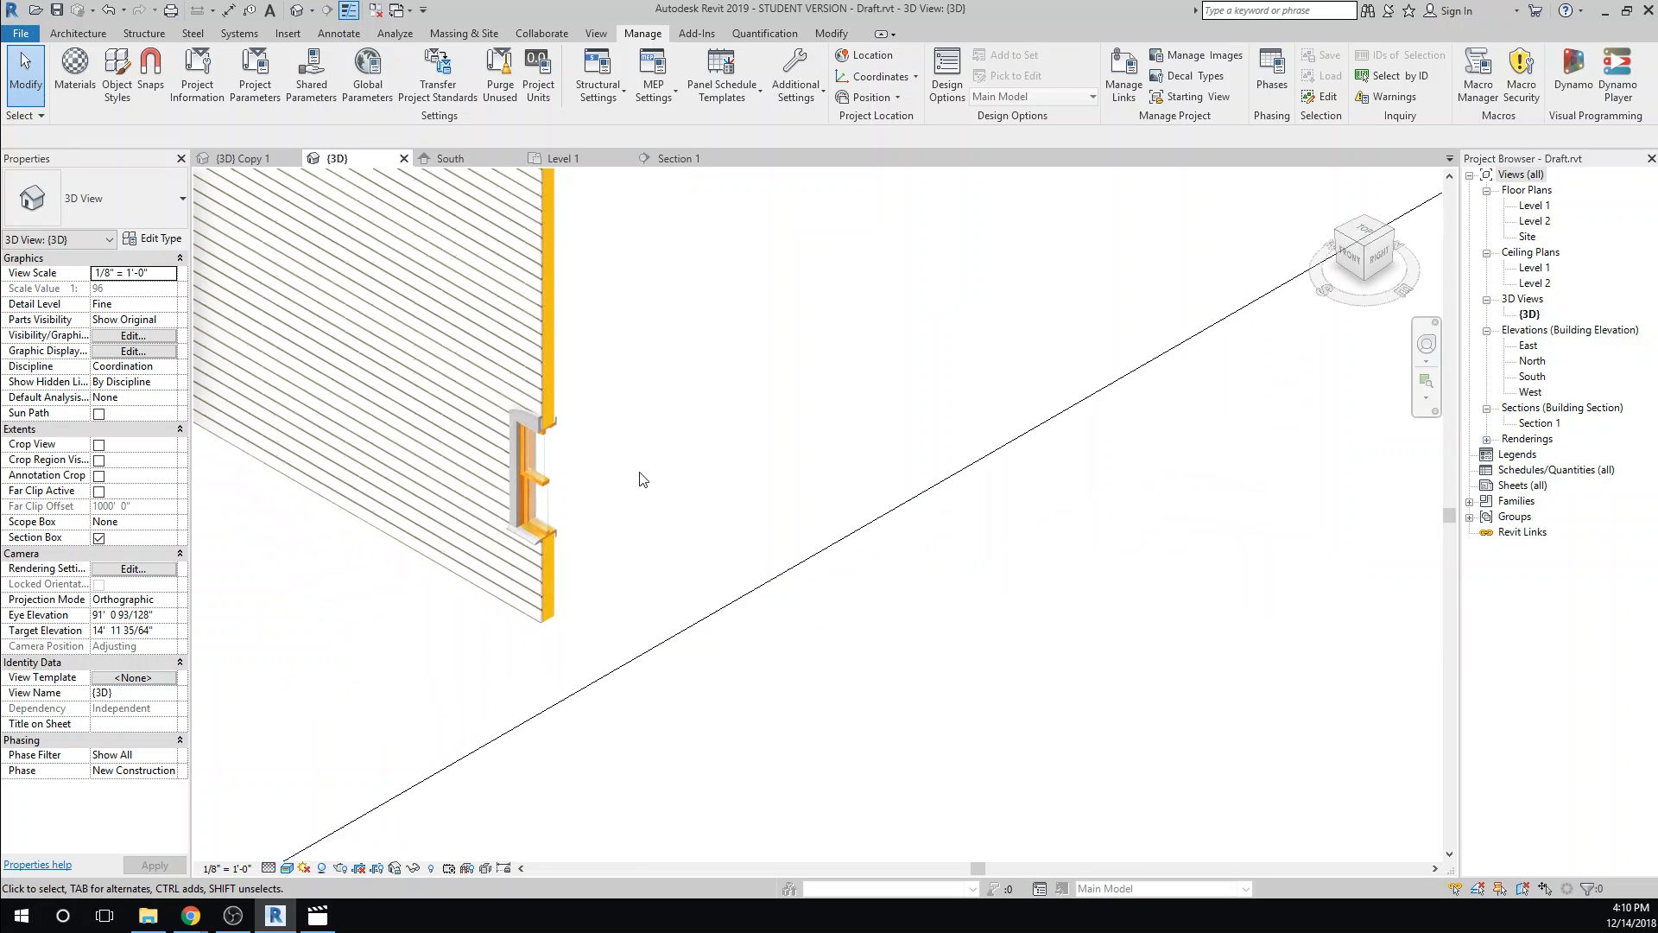
{"action": "middle_click_drag", "start_coordinate": [482, 437], "coordinate": [740, 630]}
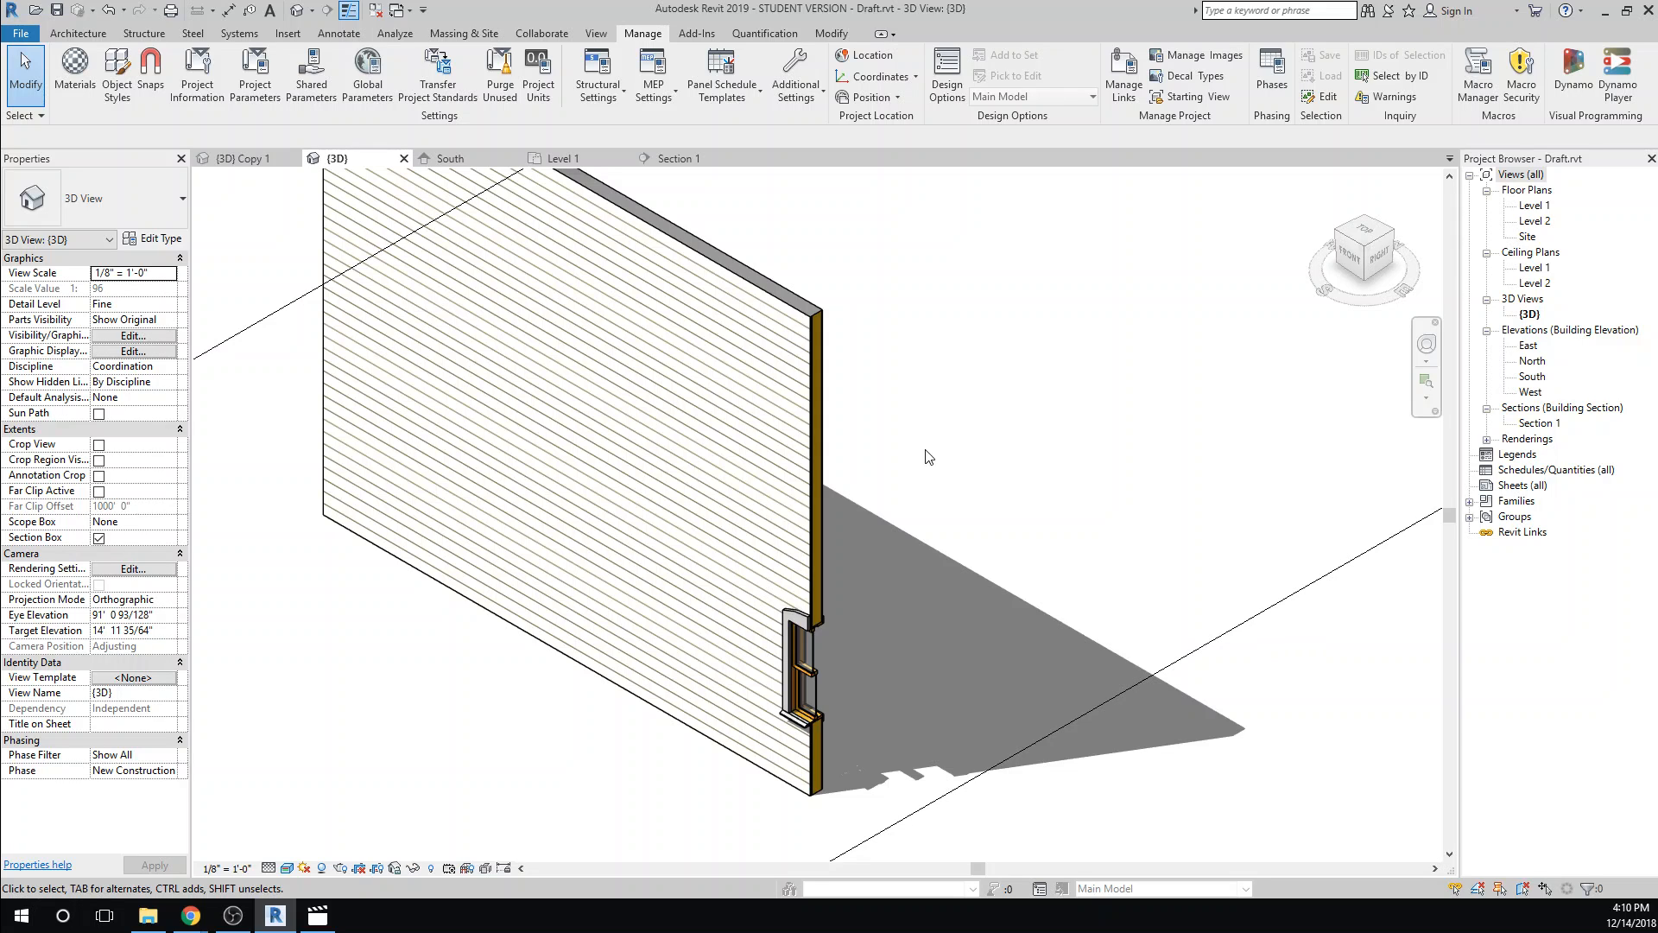
Start a new wall using the stacked wall type Exterior - Brick Over CMU w Metal Stud
{"action": "left_click", "coordinate": [54, 35]}
{"action": "left_click", "coordinate": [68, 77]}
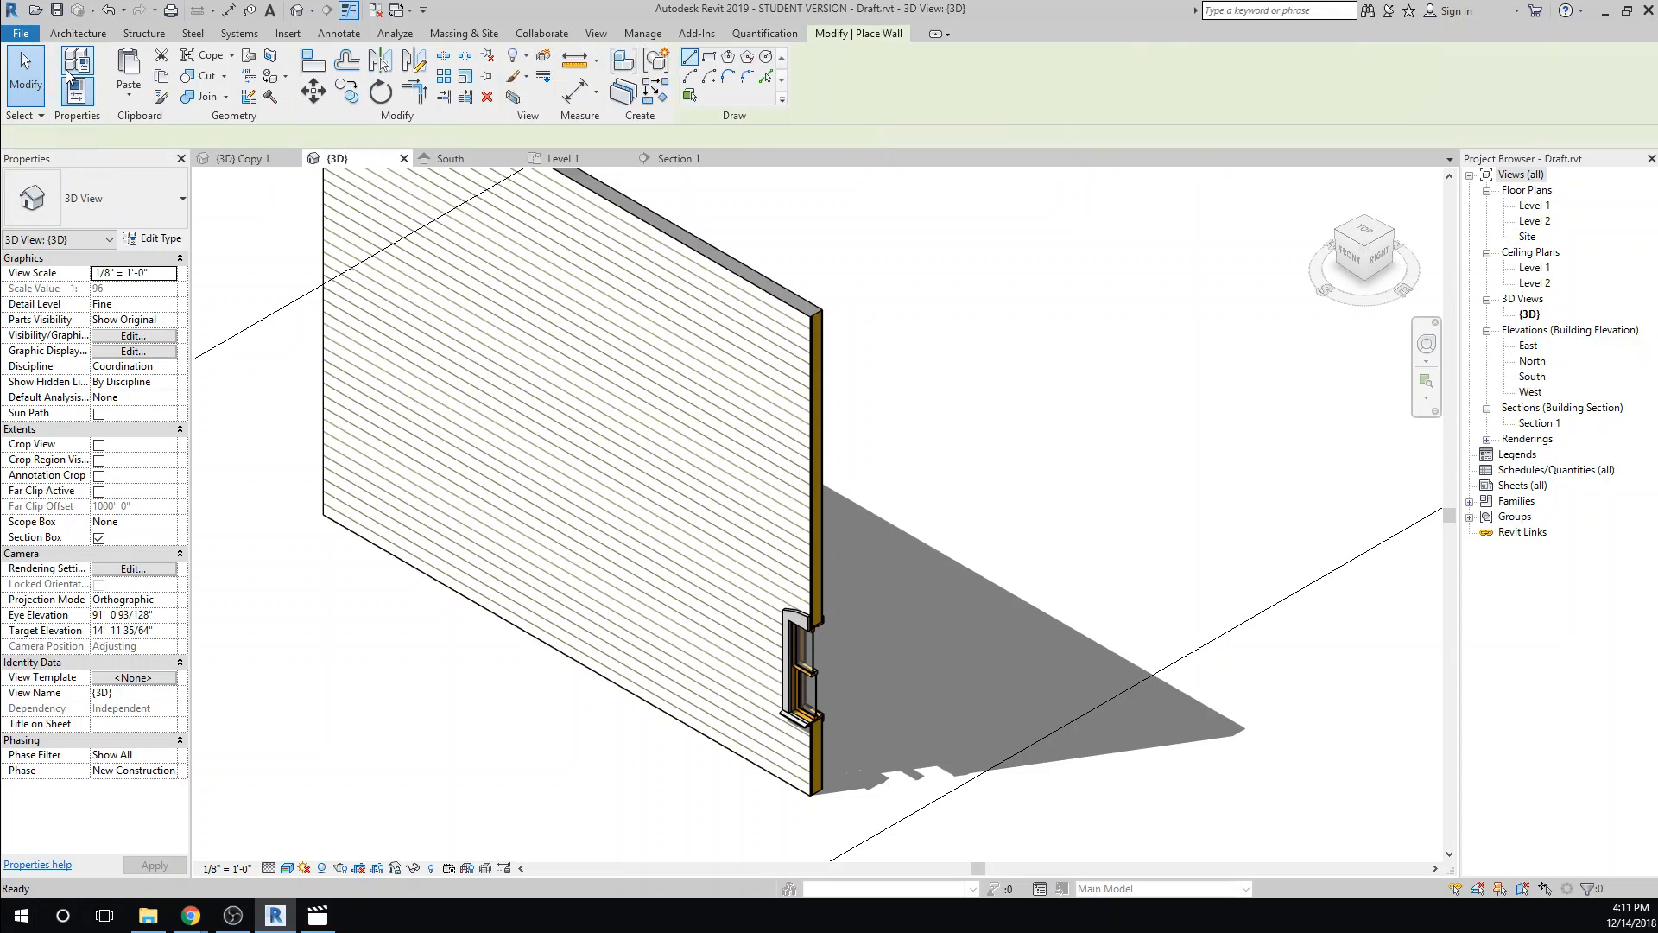
{"action": "left_click", "coordinate": [113, 190]}
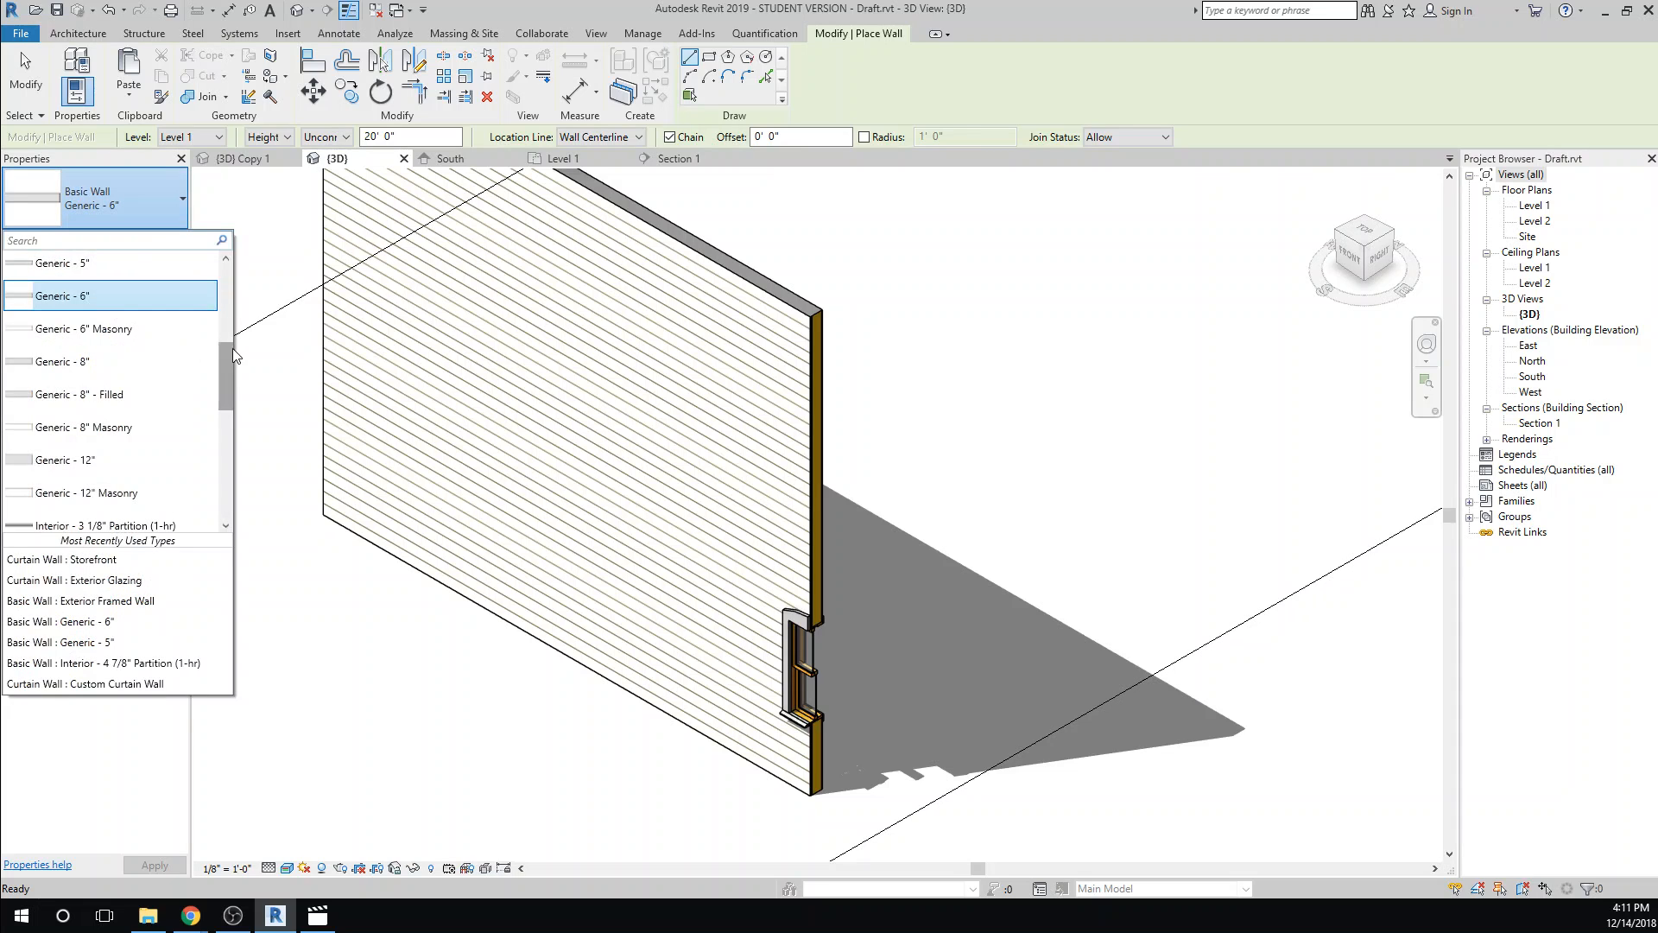
{"action": "left_click_drag", "start_coordinate": [229, 349], "coordinate": [248, 478]}
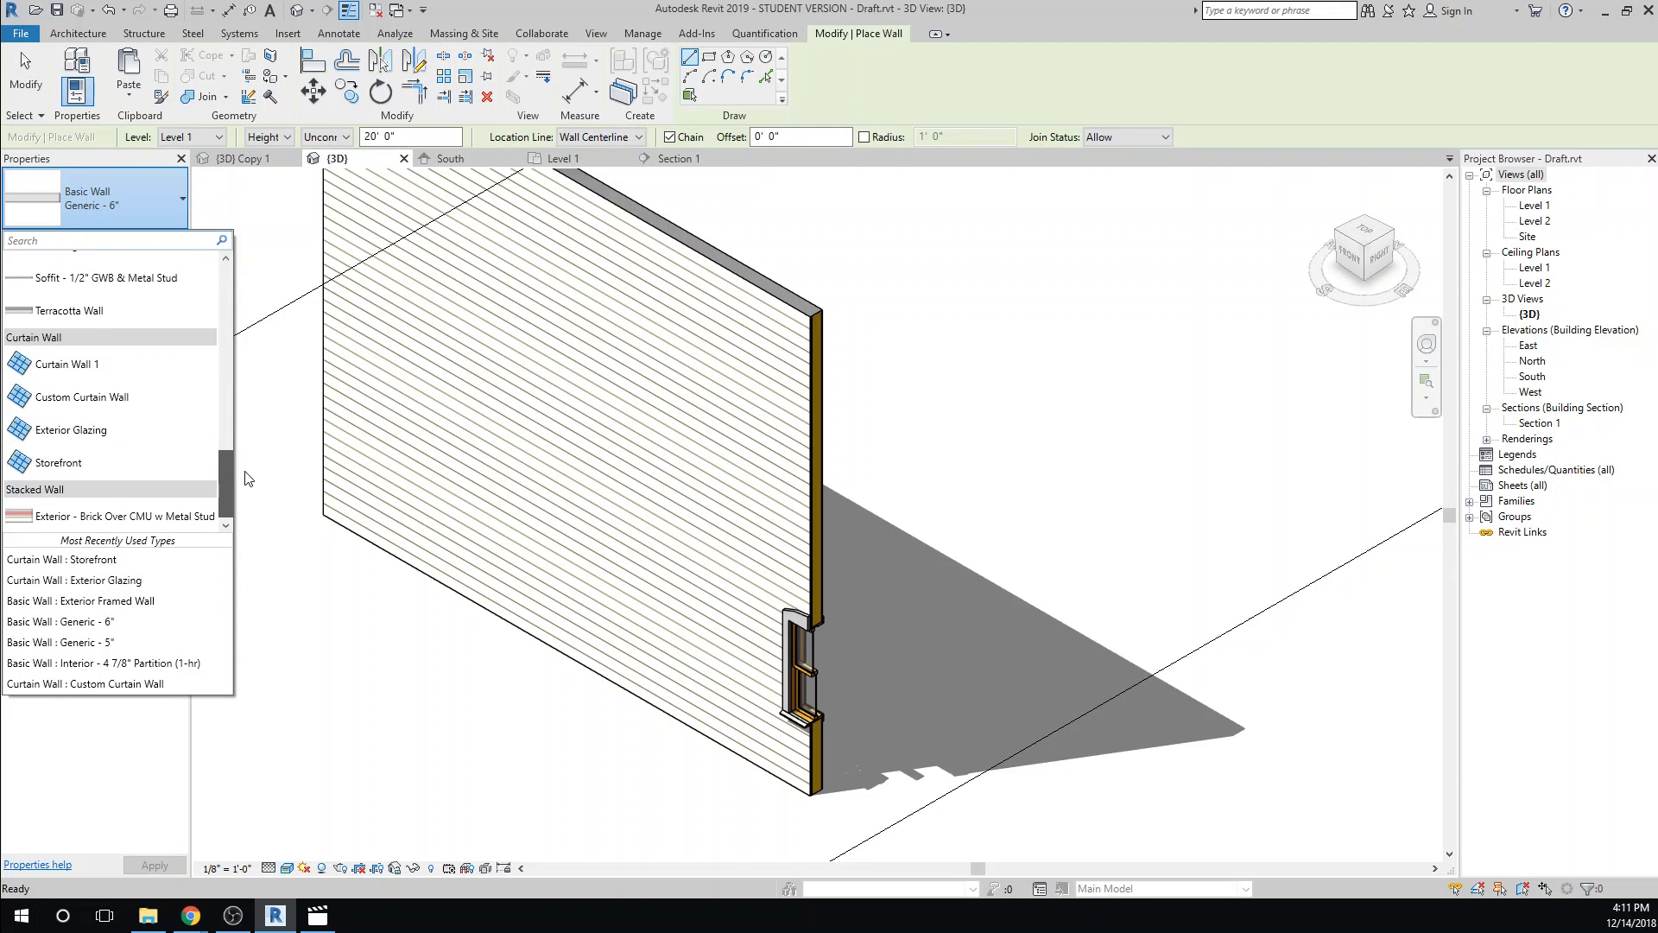
{"action": "left_click", "coordinate": [83, 518]}
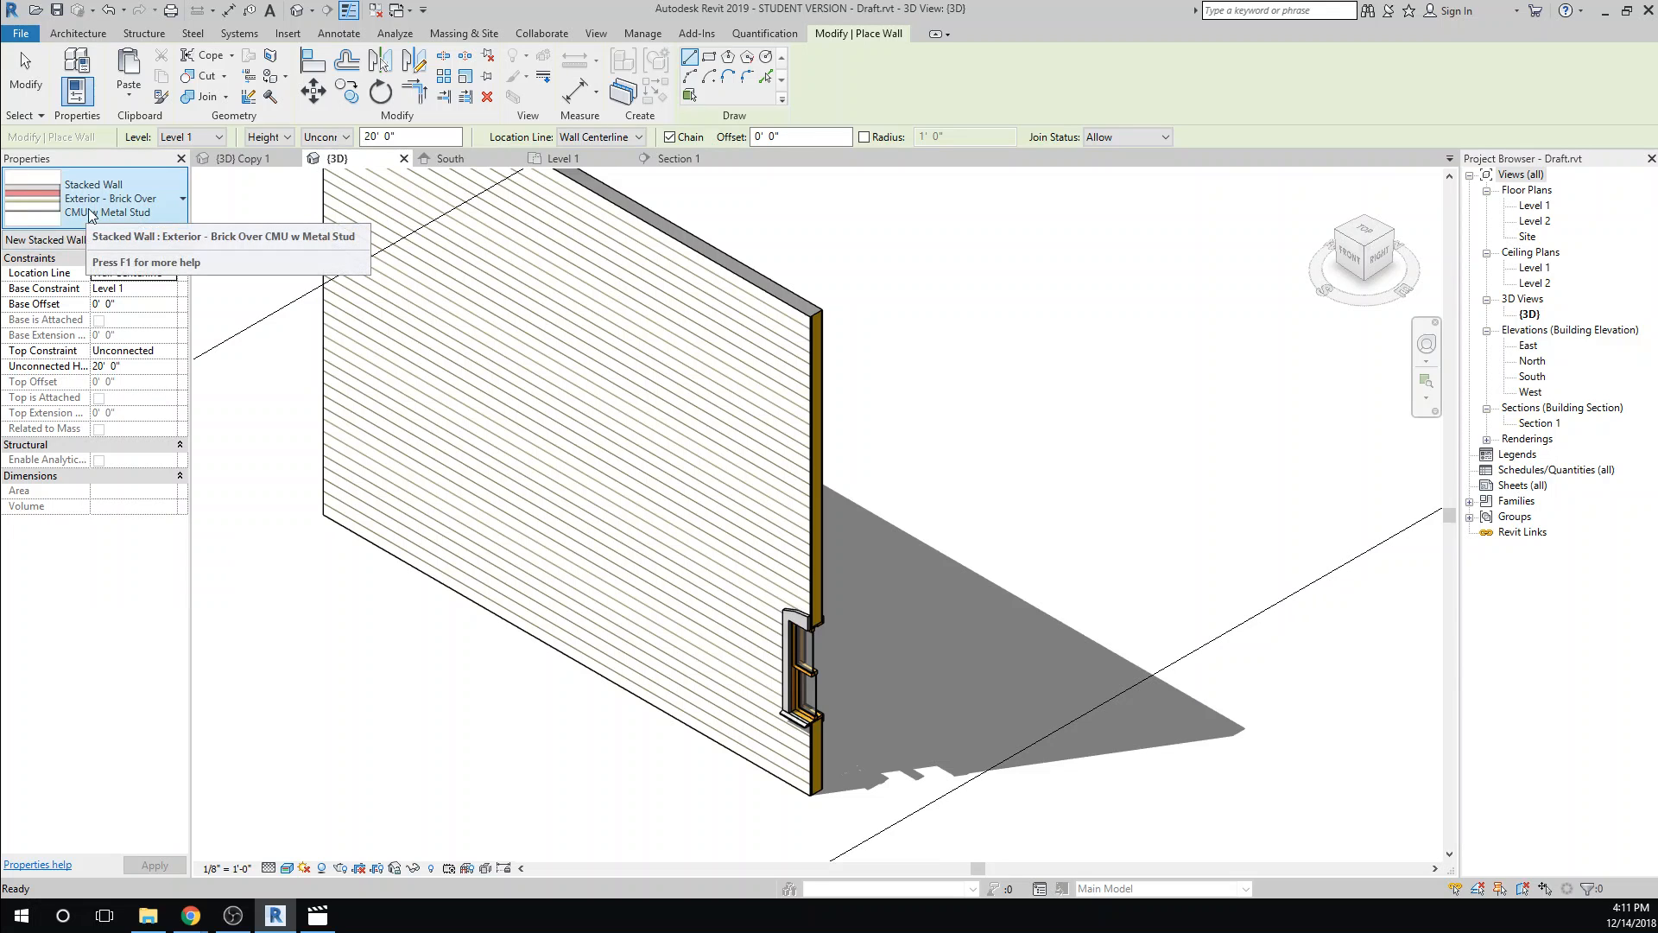
Duplicate the stacked wall type under the name Custom Stacked Wall
{"action": "left_click", "coordinate": [145, 243]}
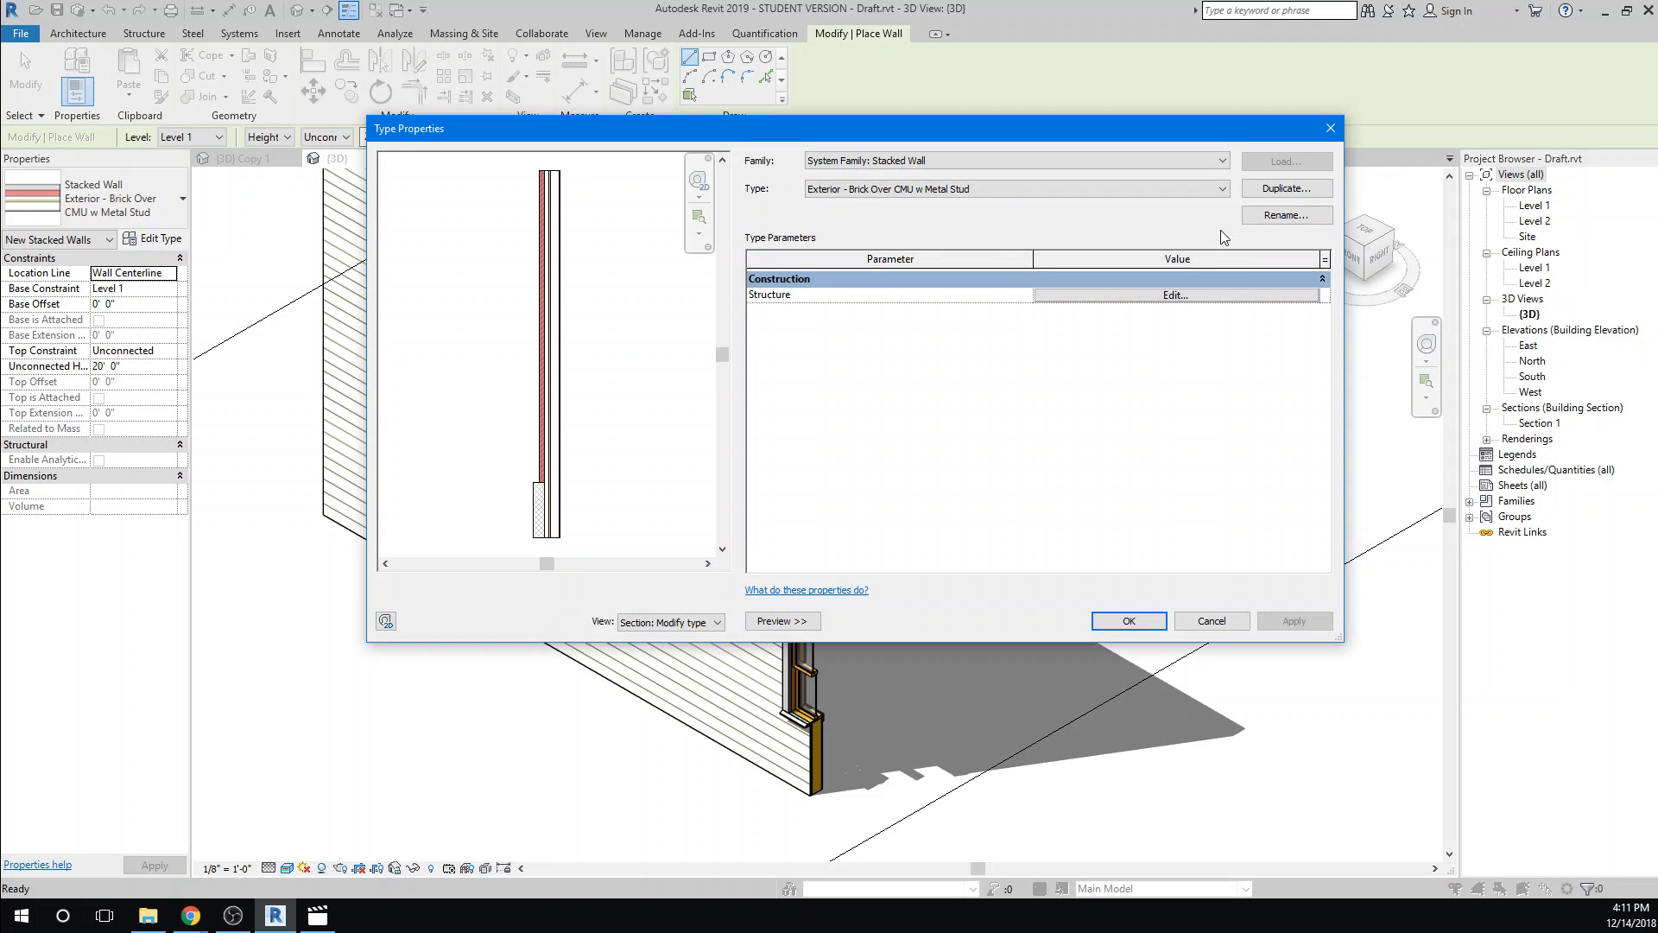
{"action": "left_click", "coordinate": [1294, 190]}
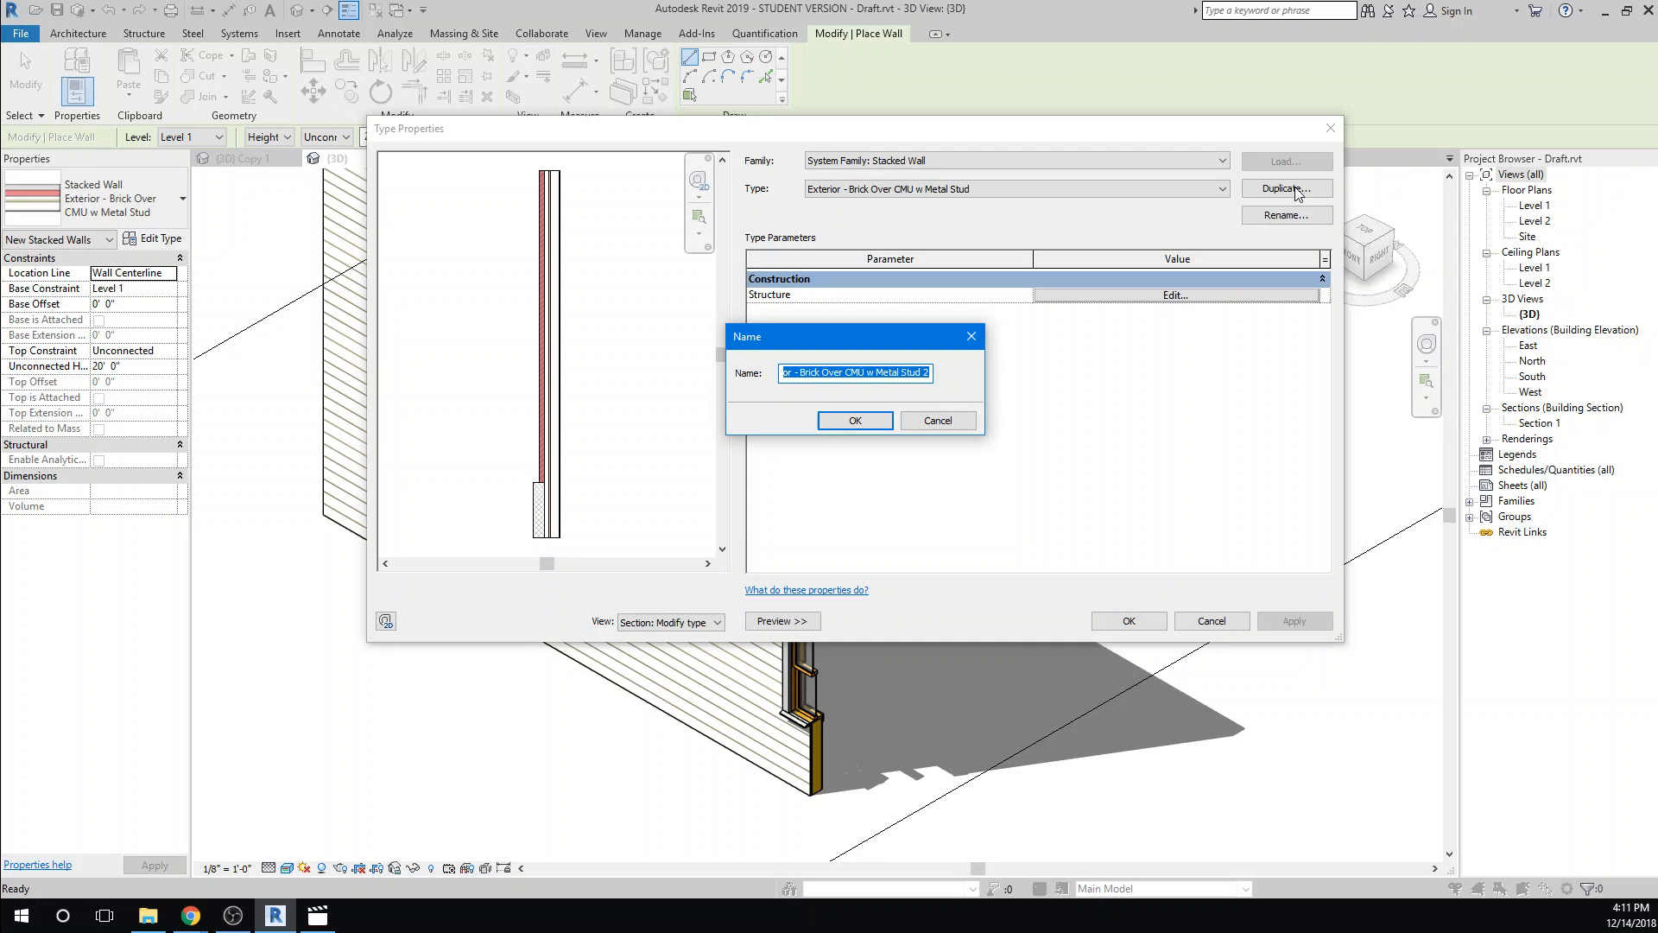
{"action": "type", "text": "Custom Stacked Wall"}
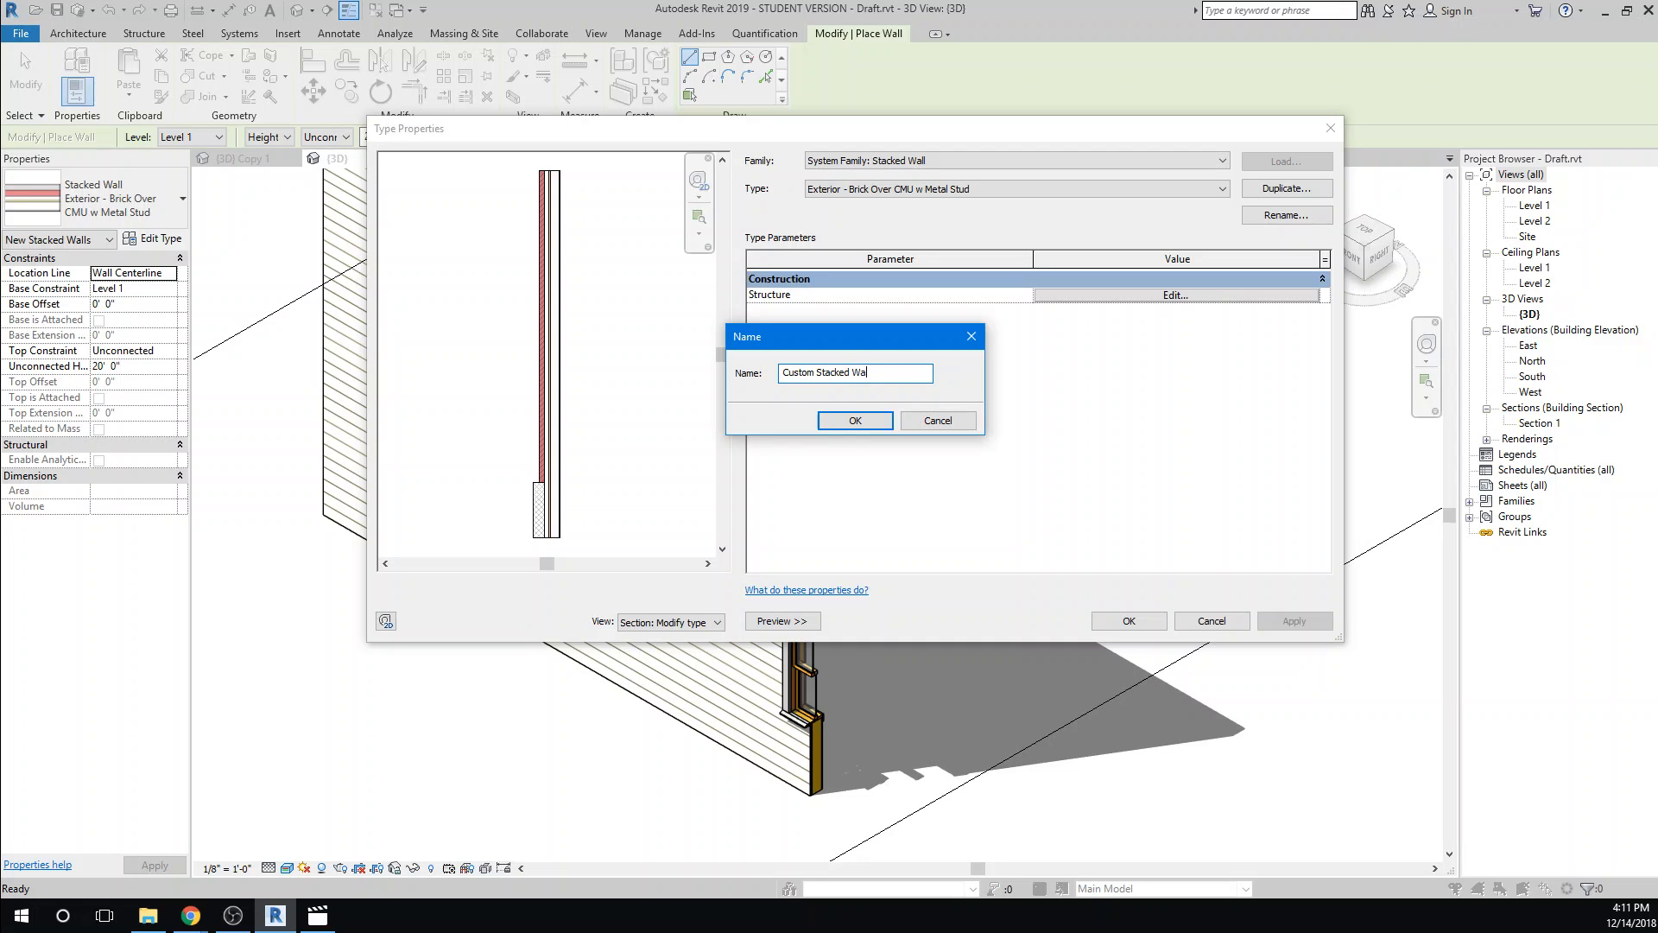
{"action": "left_click", "coordinate": [881, 425]}
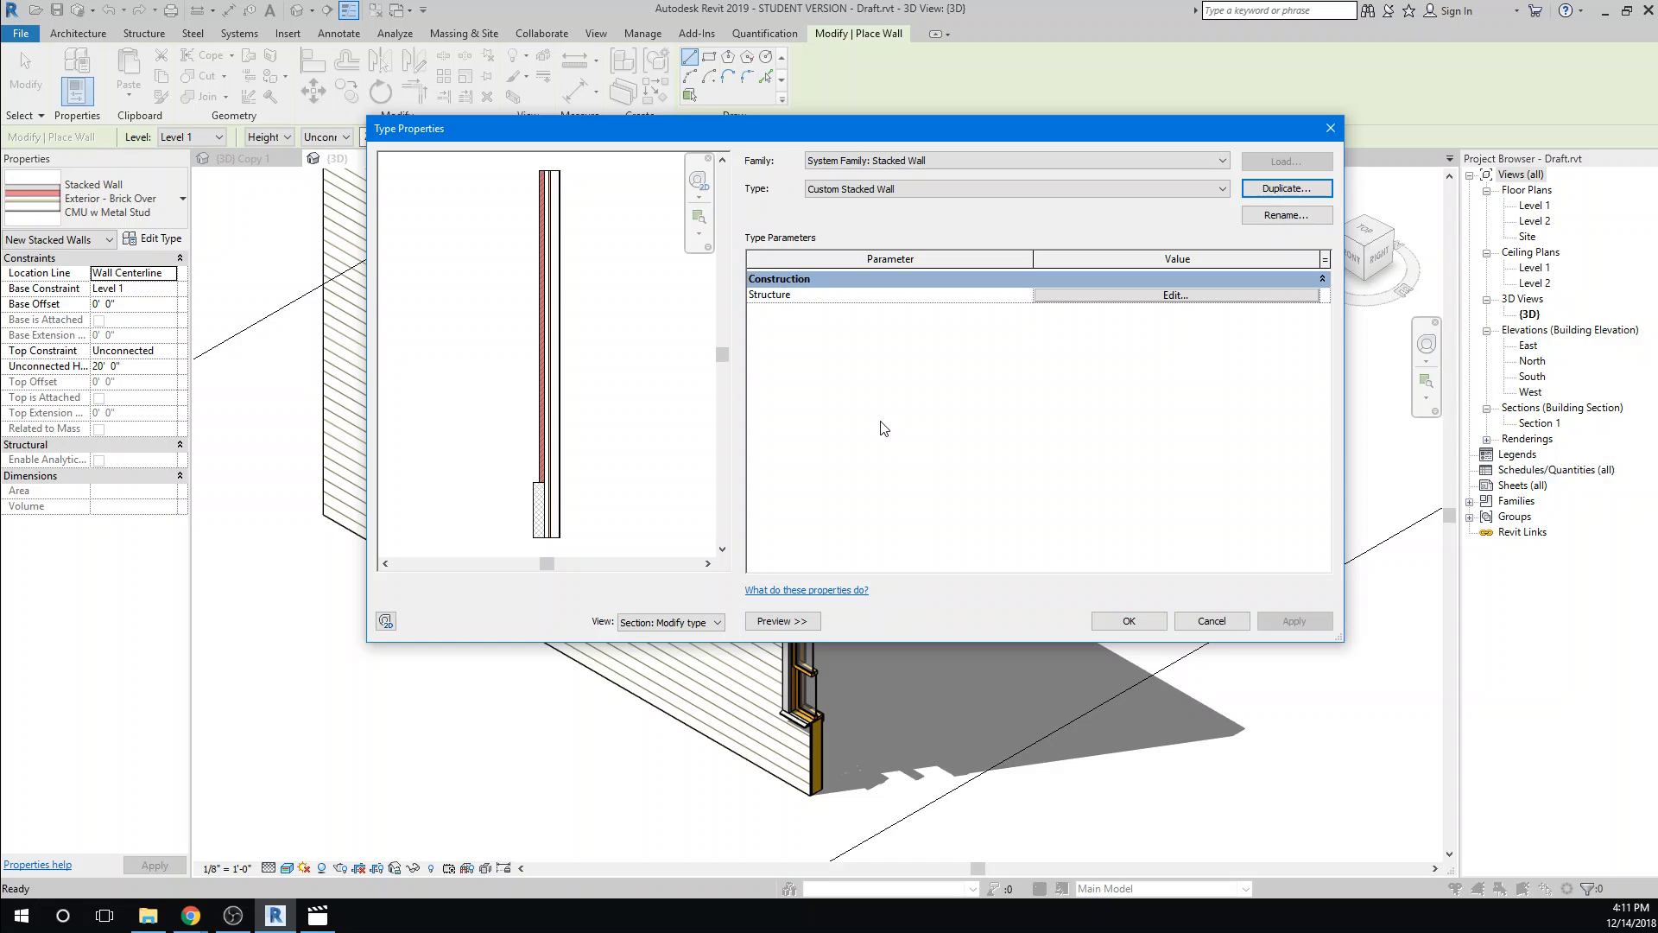
{"action": "left_click", "coordinate": [776, 621]}
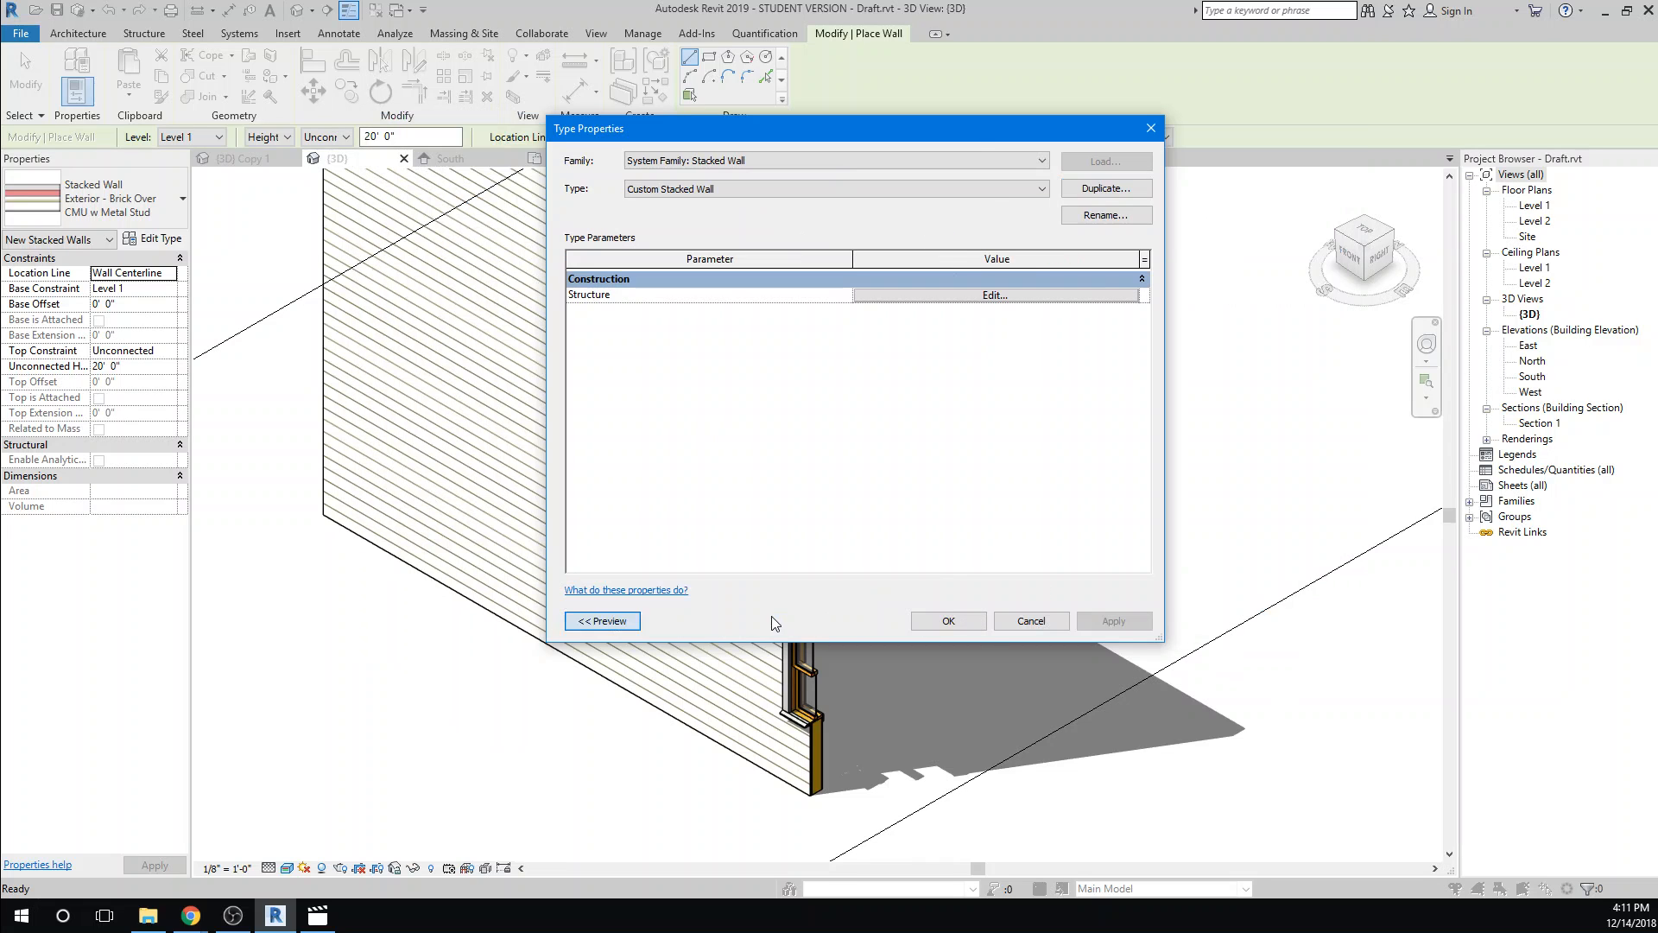
{"action": "left_click", "coordinate": [581, 622]}
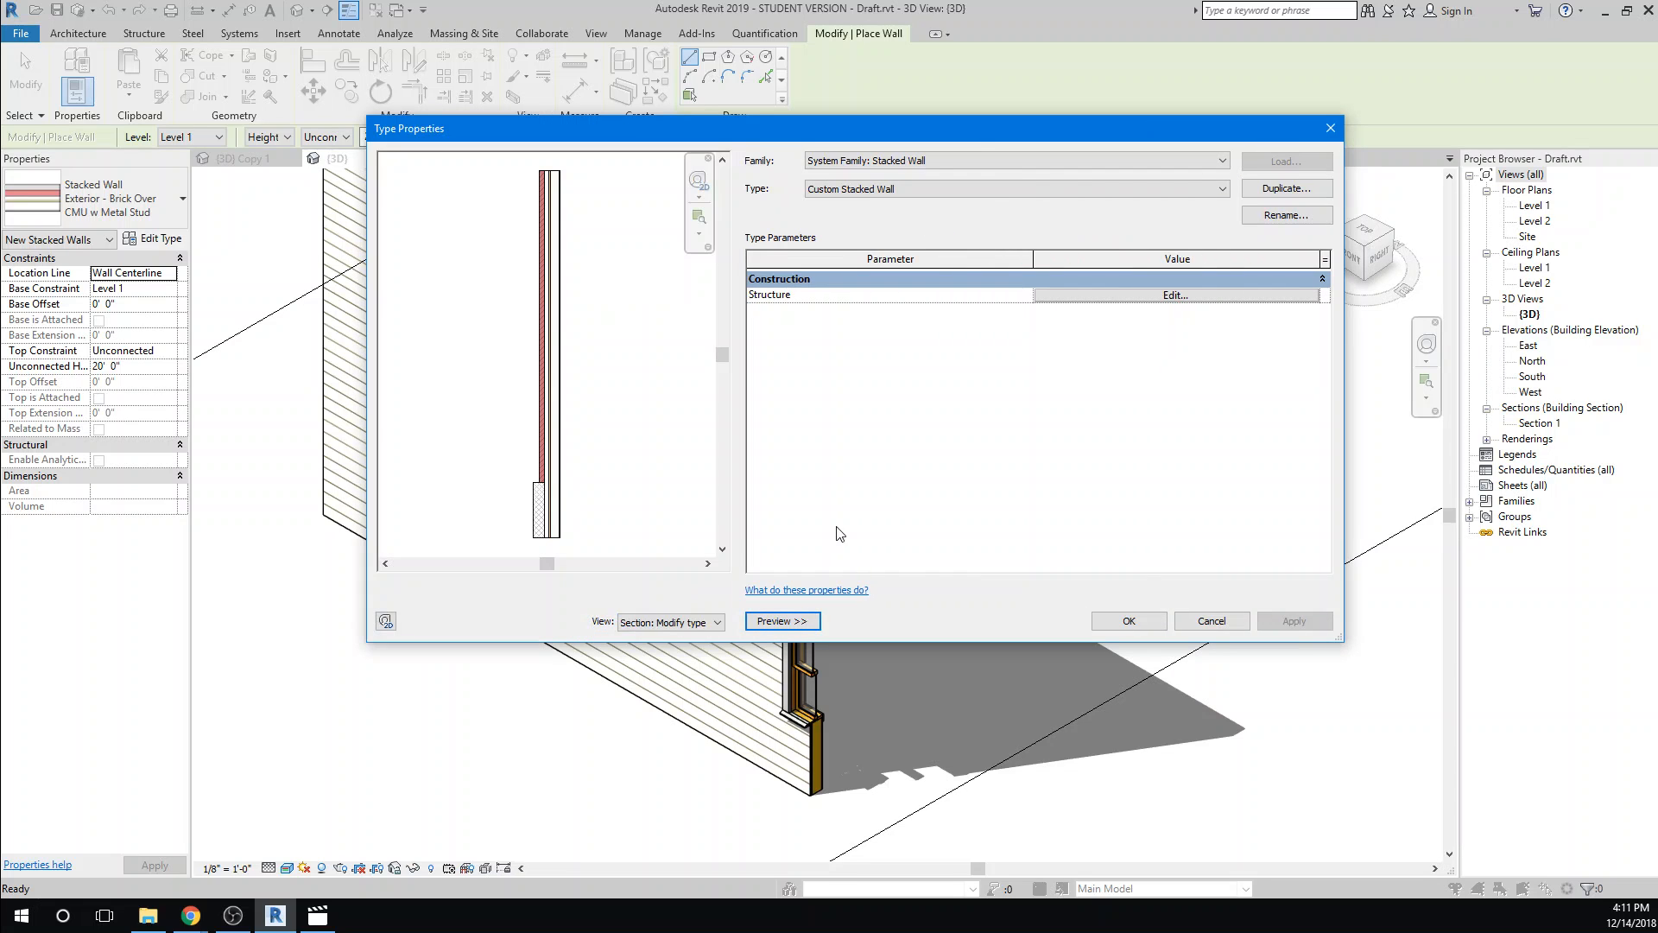
In the Custom Stacked Wall's structure, set the upper wall to Exterior Framed Wall and the alignment offset to Finish Face: Exterior
{"action": "left_click", "coordinate": [1092, 296]}
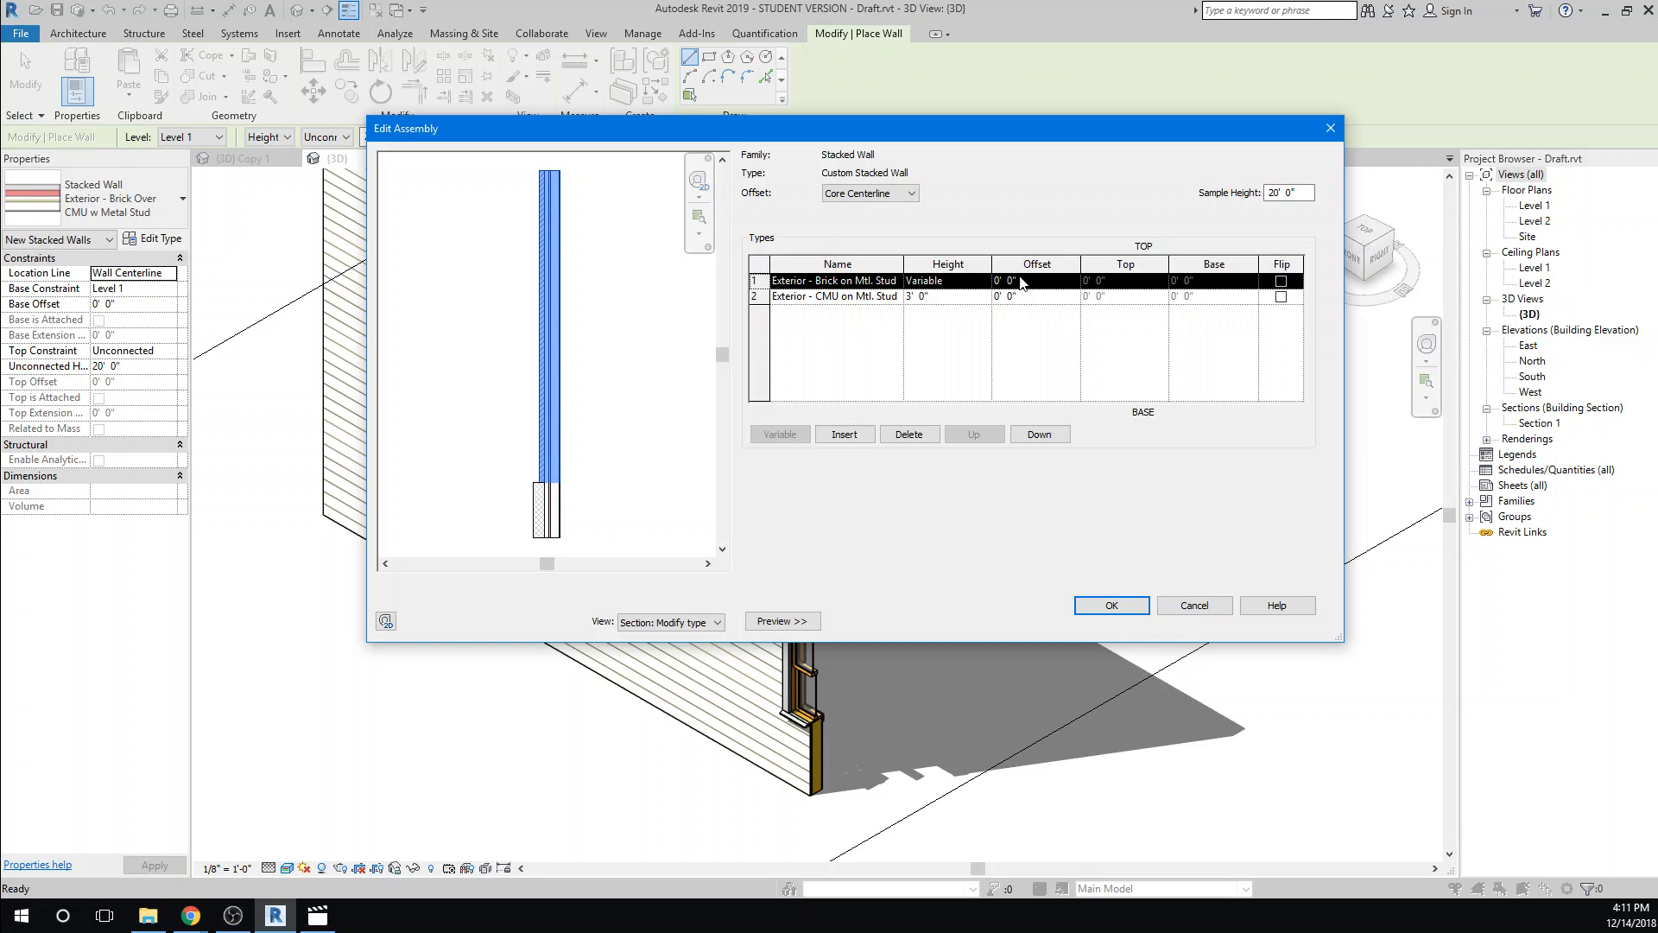
{"action": "left_click", "coordinate": [881, 280]}
{"action": "left_click", "coordinate": [895, 281]}
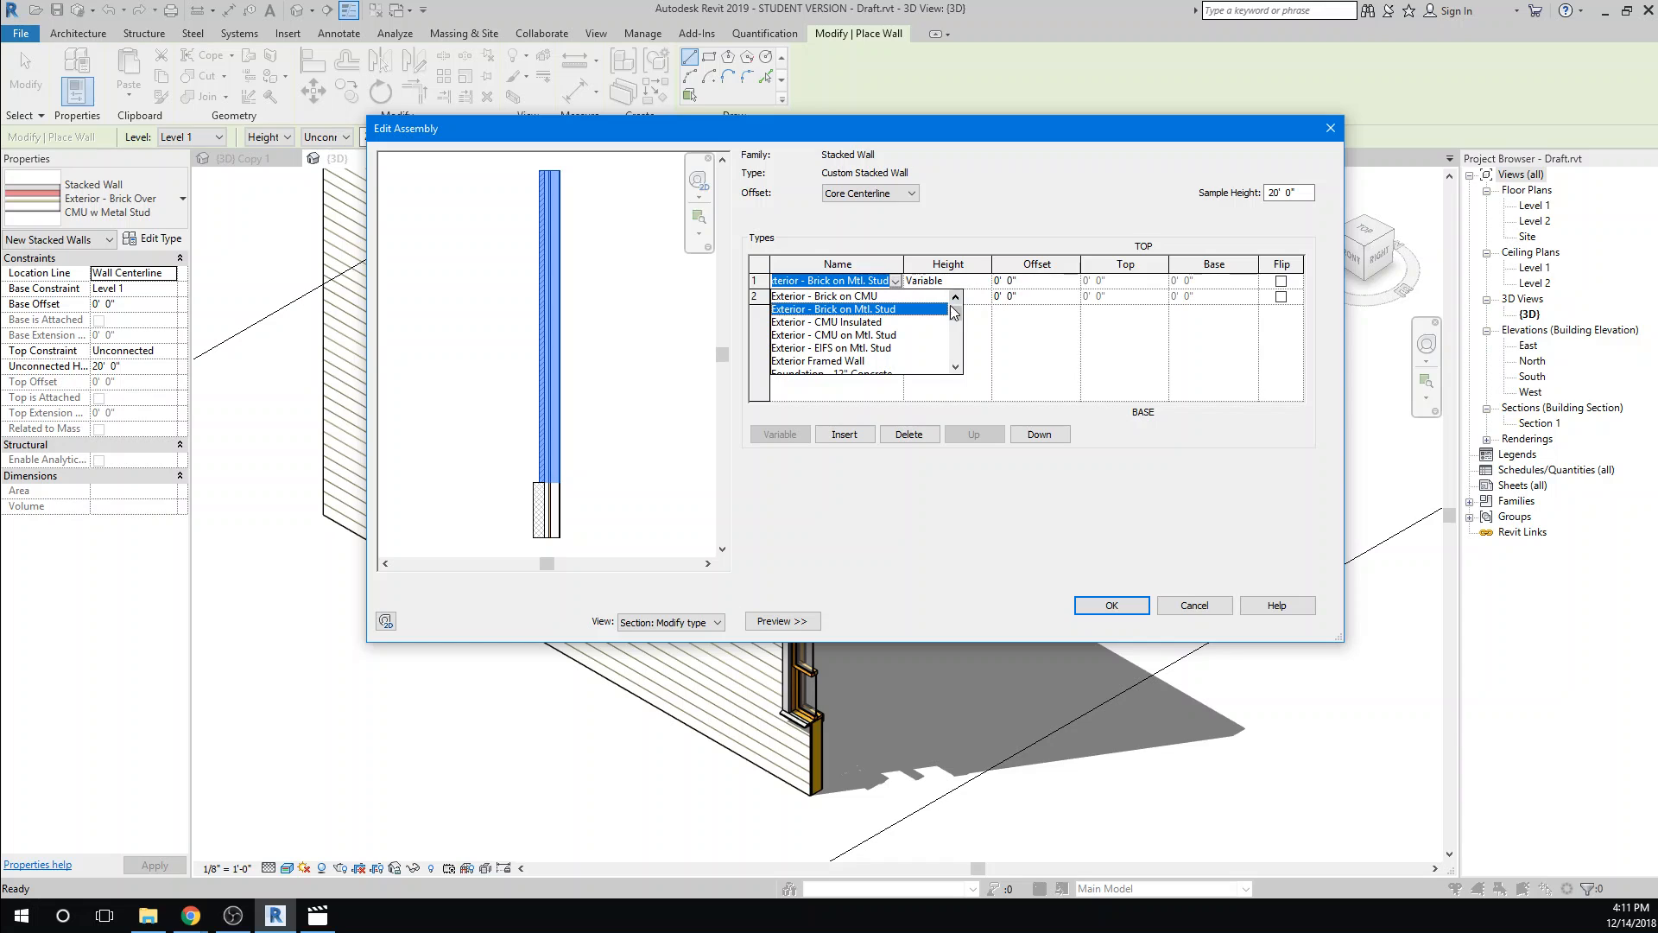
{"action": "mouse_move", "coordinate": [955, 313]}
{"action": "left_mouse_down"}
{"action": "mouse_move", "coordinate": [961, 354]}
{"action": "mouse_move", "coordinate": [944, 318]}
{"action": "left_mouse_up"}
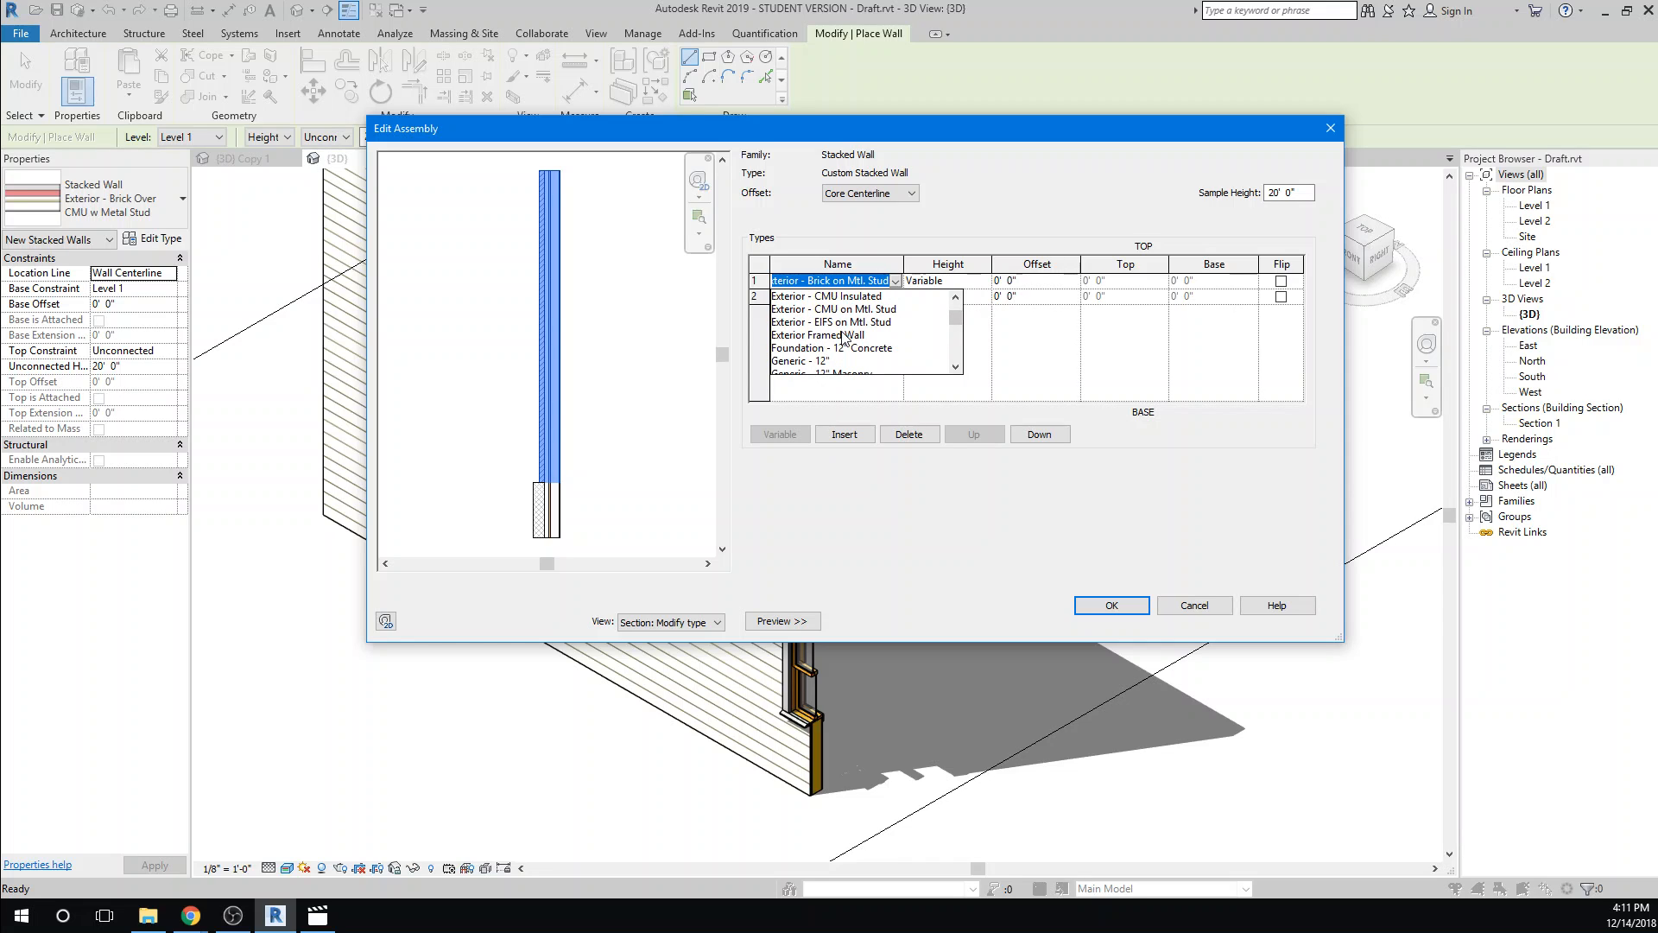
{"action": "left_click", "coordinate": [844, 336]}
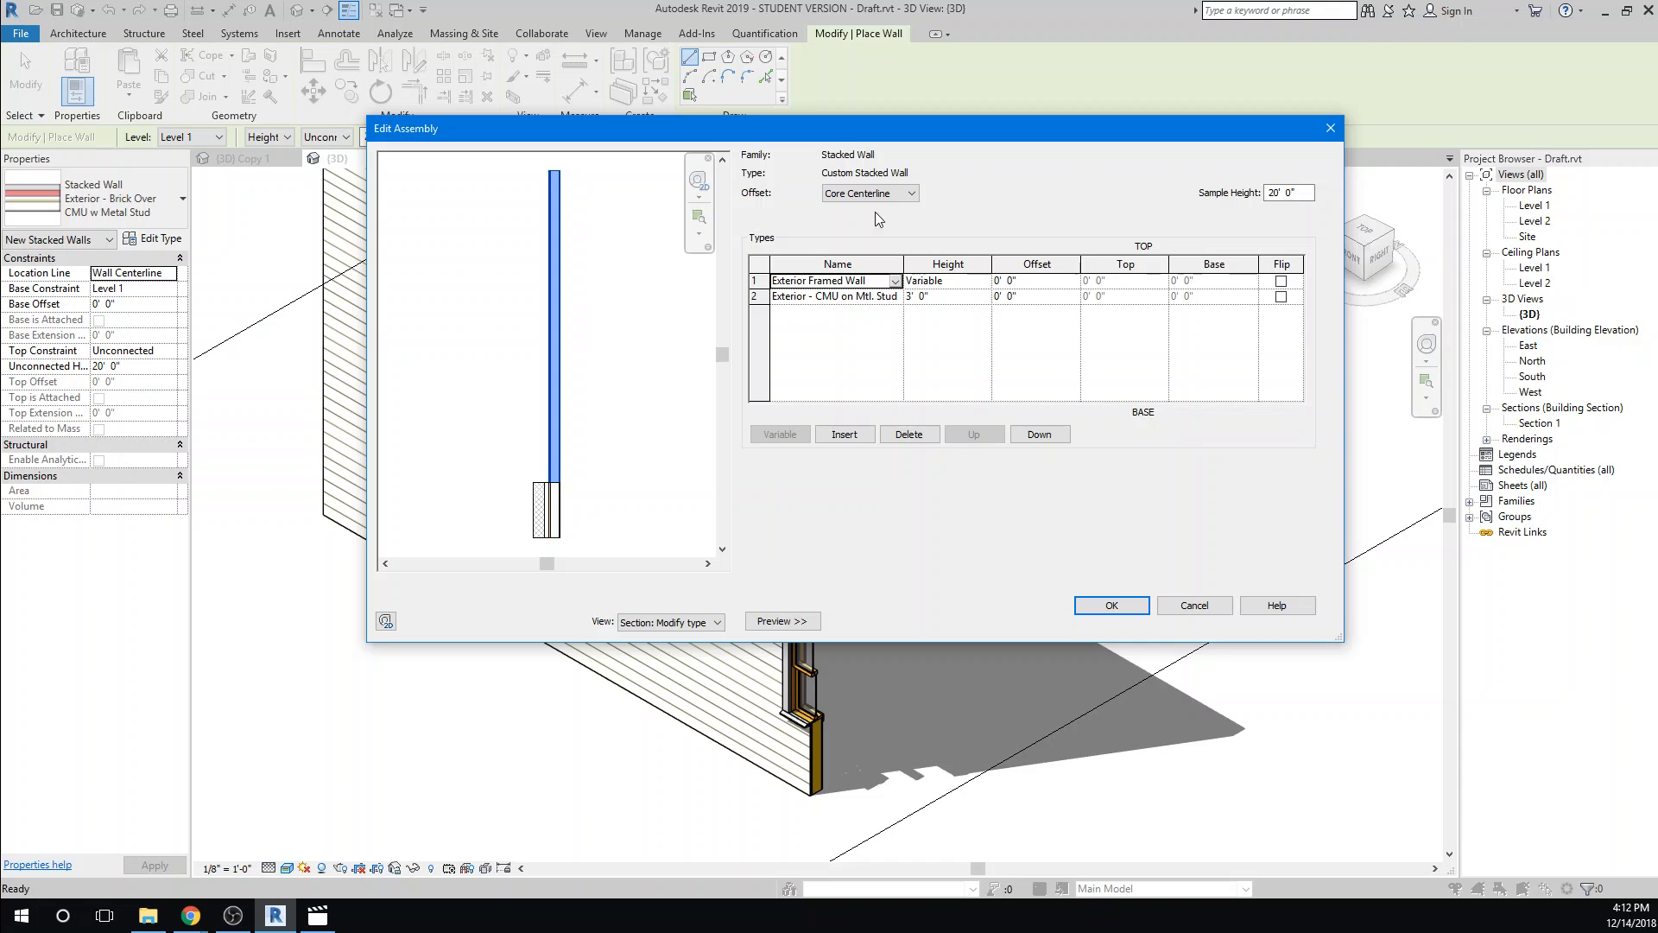
{"action": "left_click", "coordinate": [856, 195]}
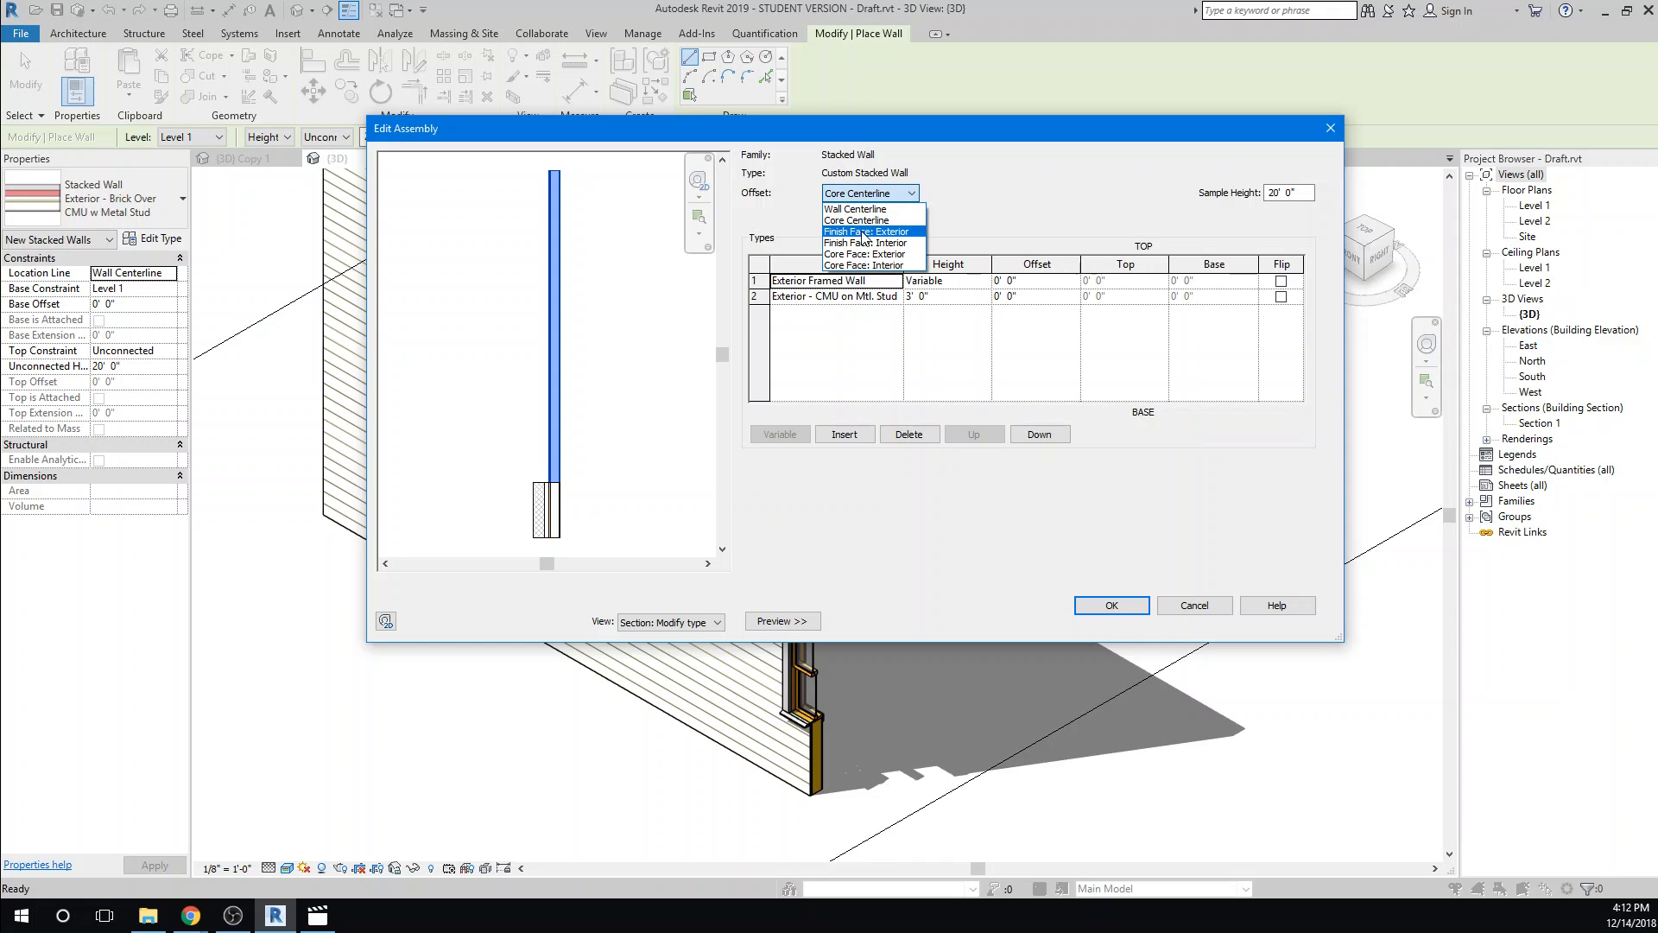
{"action": "left_click", "coordinate": [862, 232]}
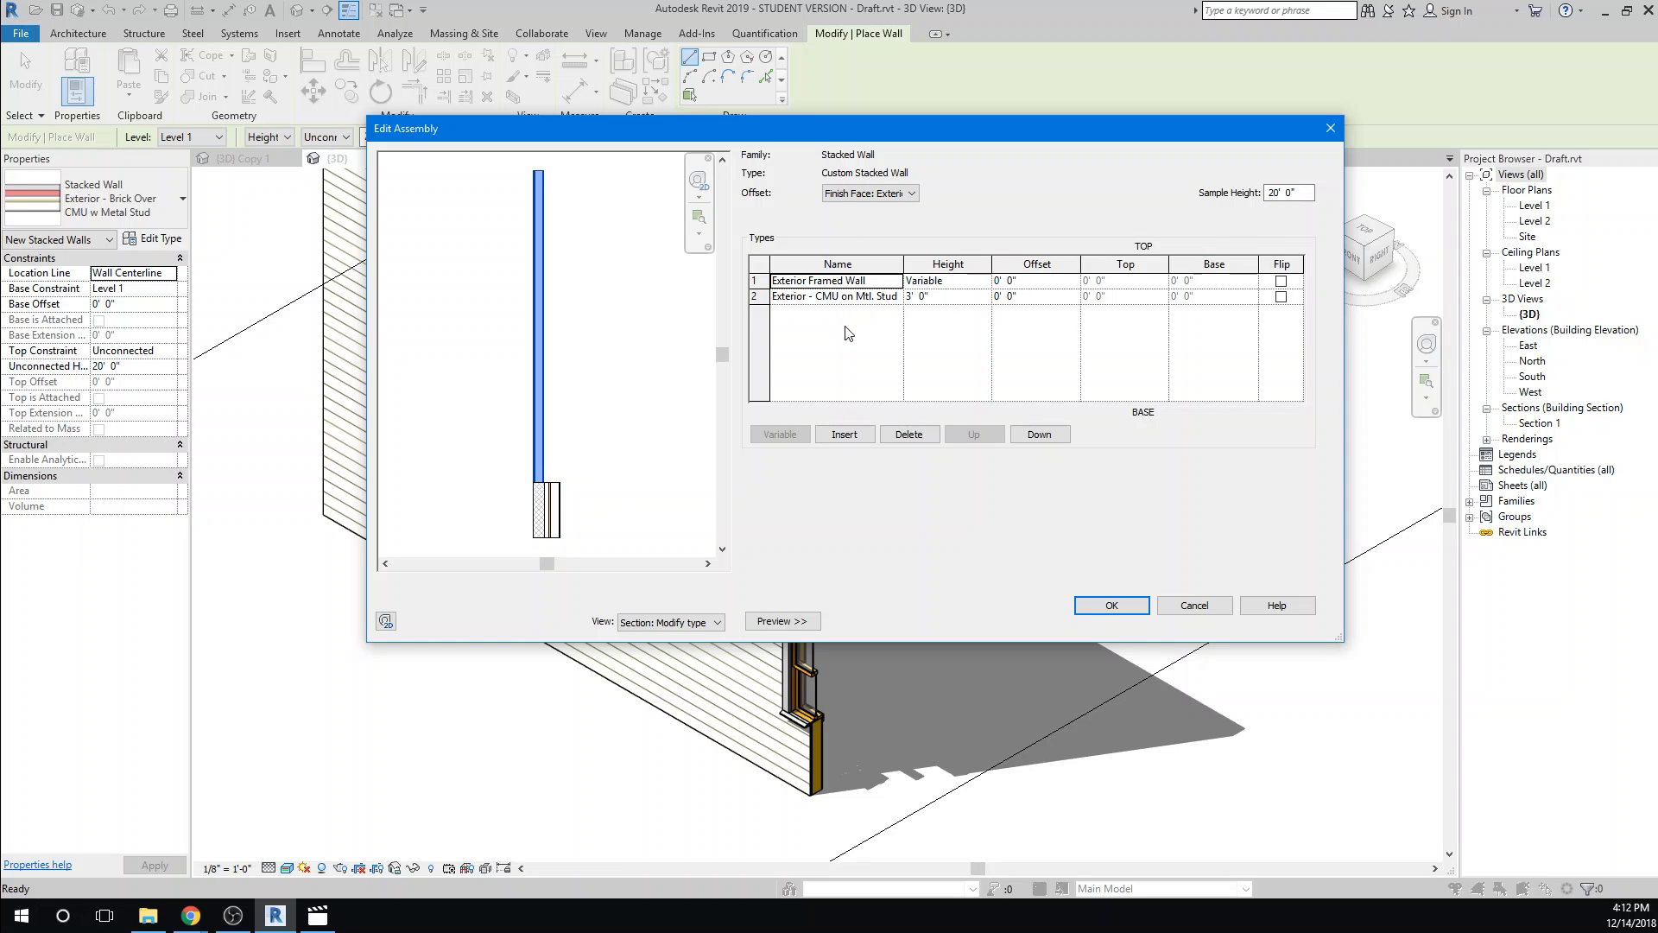
Change the 3'-0" high base wall of the stacked assembly to Foundation - 12" Concrete
{"action": "left_click", "coordinate": [896, 297]}
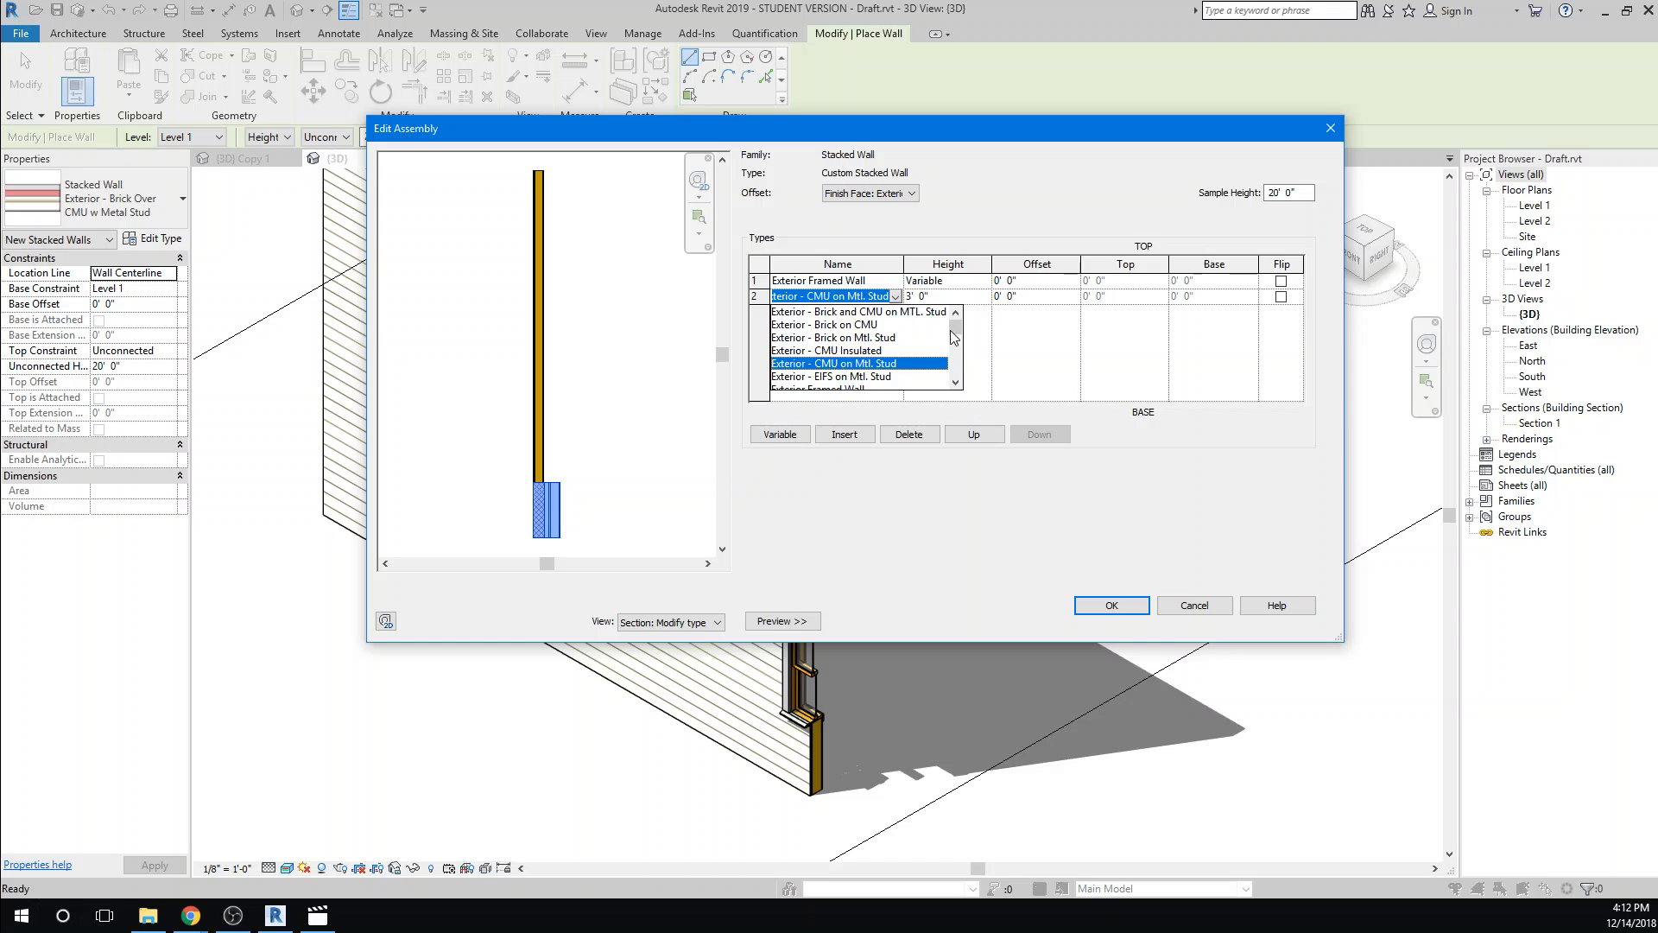
{"action": "left_click_drag", "start_coordinate": [957, 331], "coordinate": [955, 381]}
{"action": "scroll", "coordinate": [868, 358], "scroll_direction": "up", "scroll_amount": 5}
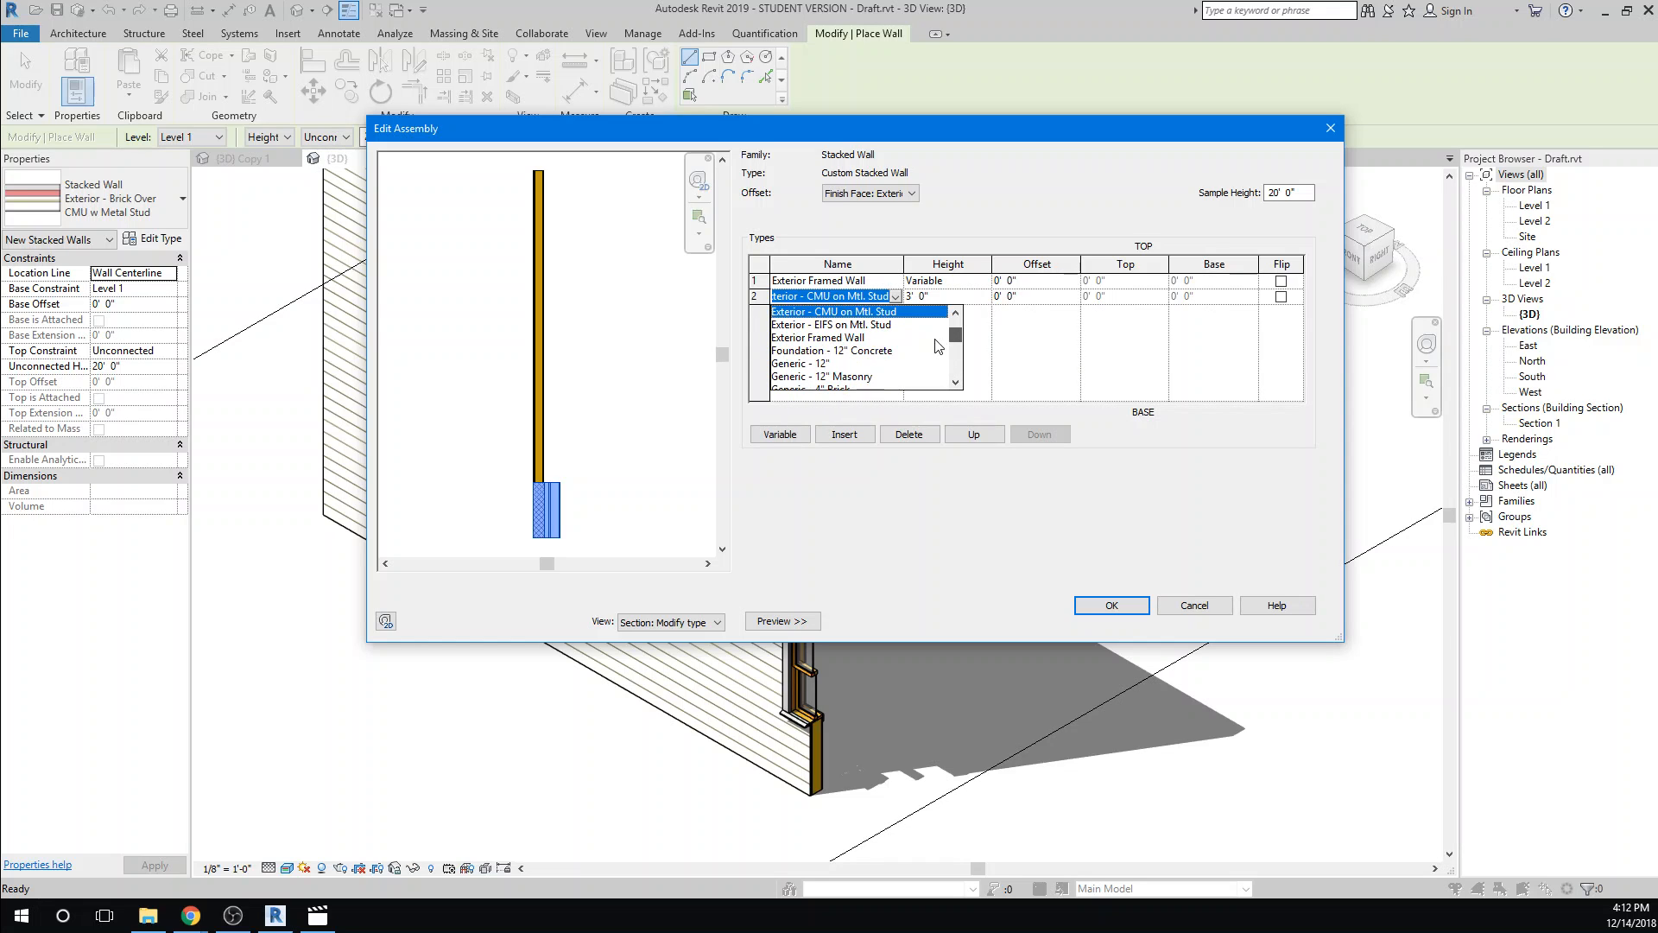
{"action": "left_click", "coordinate": [868, 351]}
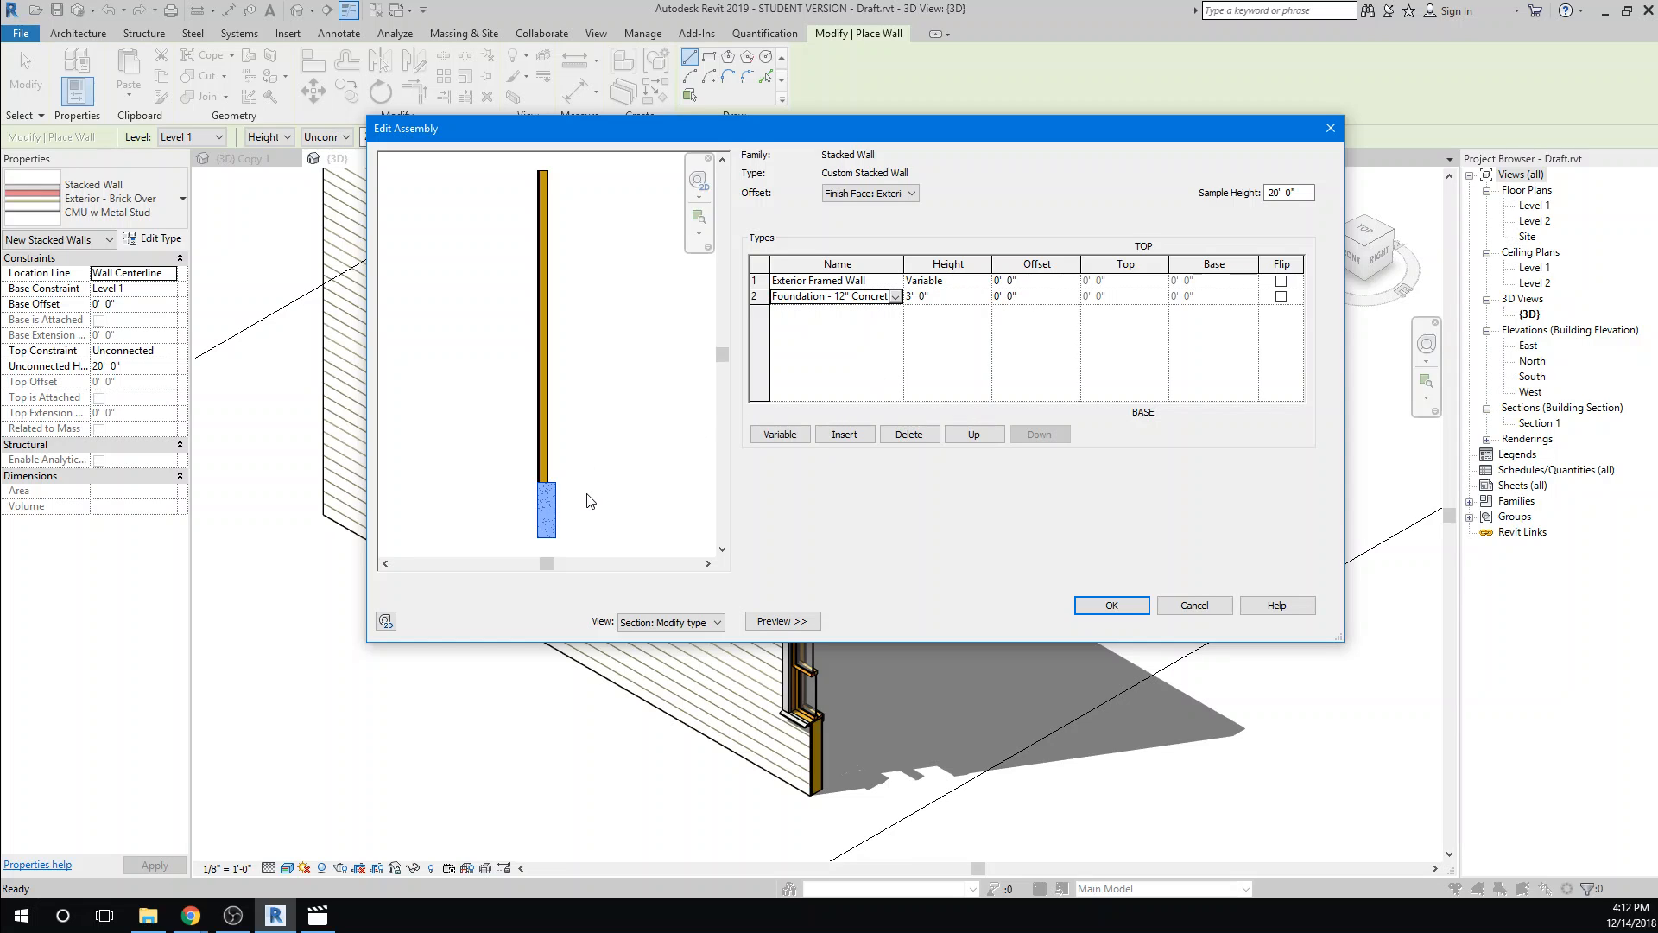
Set the Exterior Framed Wall's offset in the stacked assembly to 0' 1 1/8"
{"action": "scroll", "coordinate": [590, 499], "scroll_direction": "up", "scroll_amount": 1}
{"action": "scroll", "coordinate": [587, 501], "scroll_direction": "up", "scroll_amount": 2}
{"action": "middle_click_drag", "start_coordinate": [565, 490], "coordinate": [630, 431]}
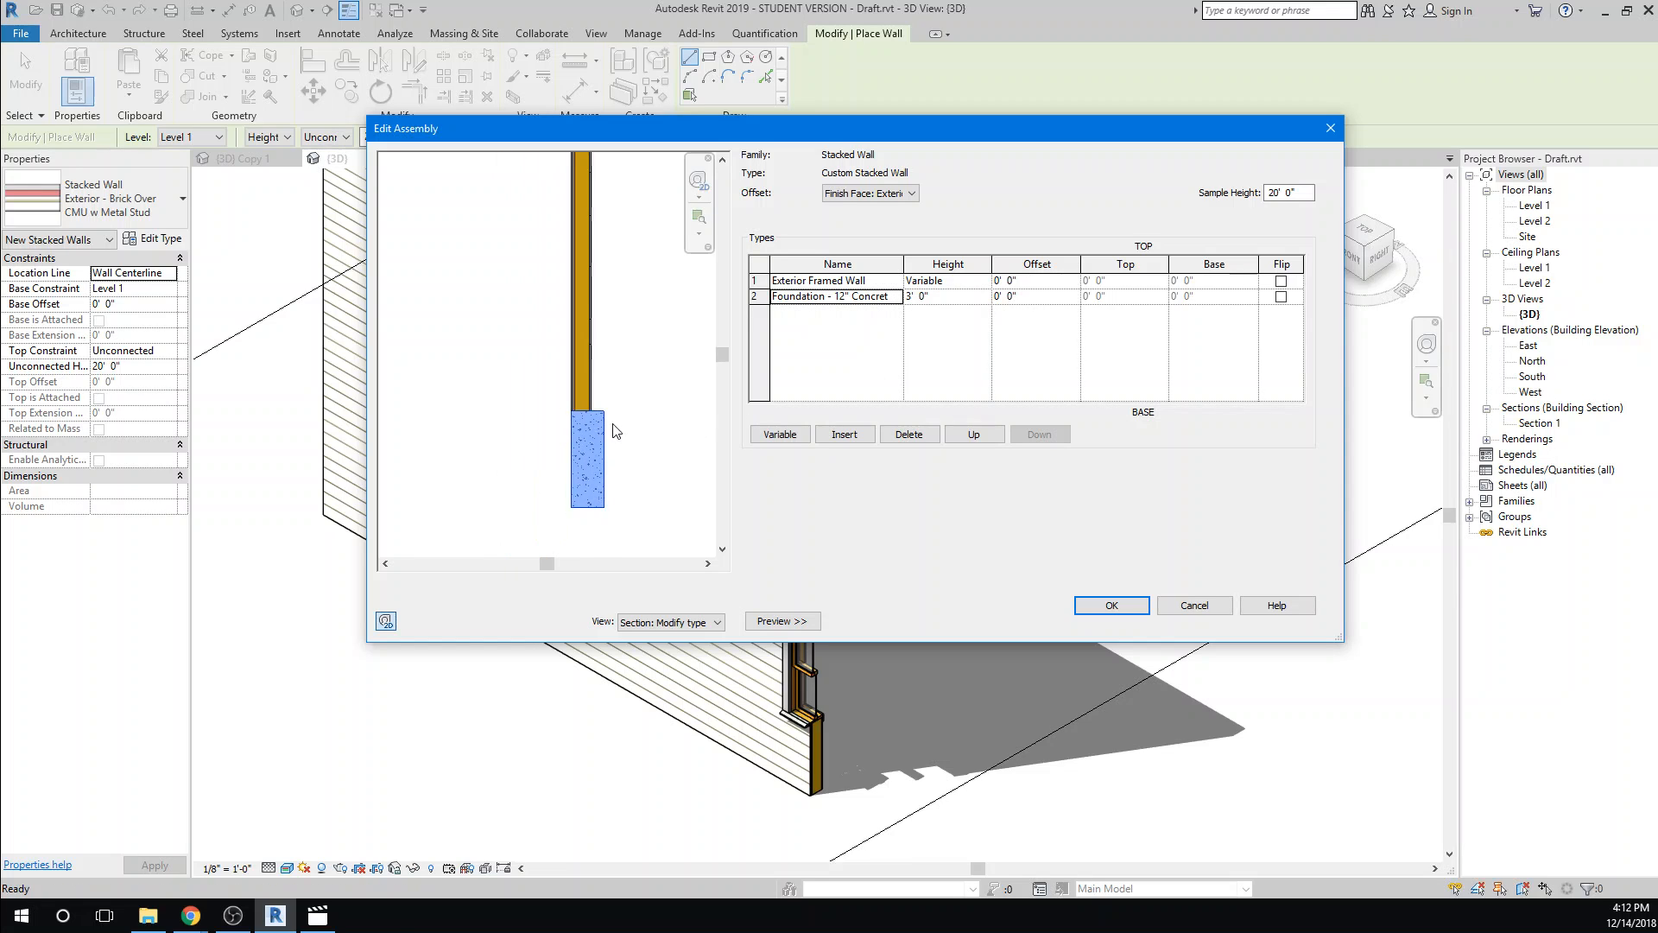
{"action": "scroll", "coordinate": [614, 426], "scroll_direction": "up", "scroll_amount": 2}
{"action": "scroll", "coordinate": [614, 426], "scroll_direction": "up", "scroll_amount": 2}
{"action": "scroll", "coordinate": [489, 438], "scroll_direction": "up", "scroll_amount": 1}
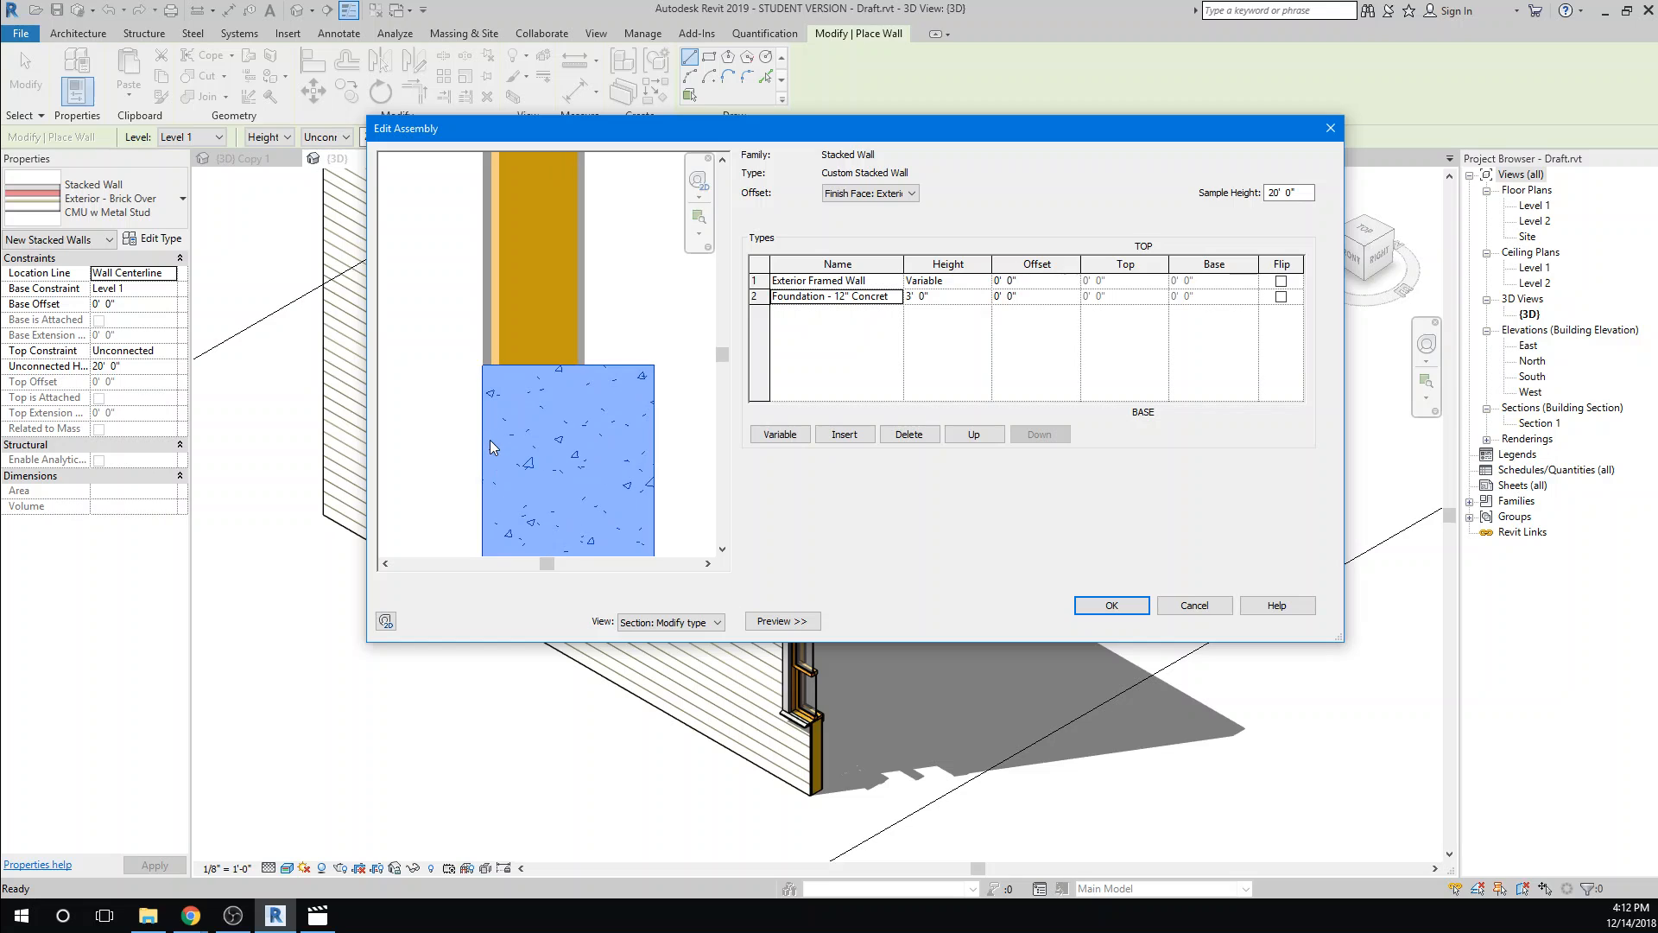
{"action": "scroll", "coordinate": [536, 445], "scroll_direction": "up", "scroll_amount": 1}
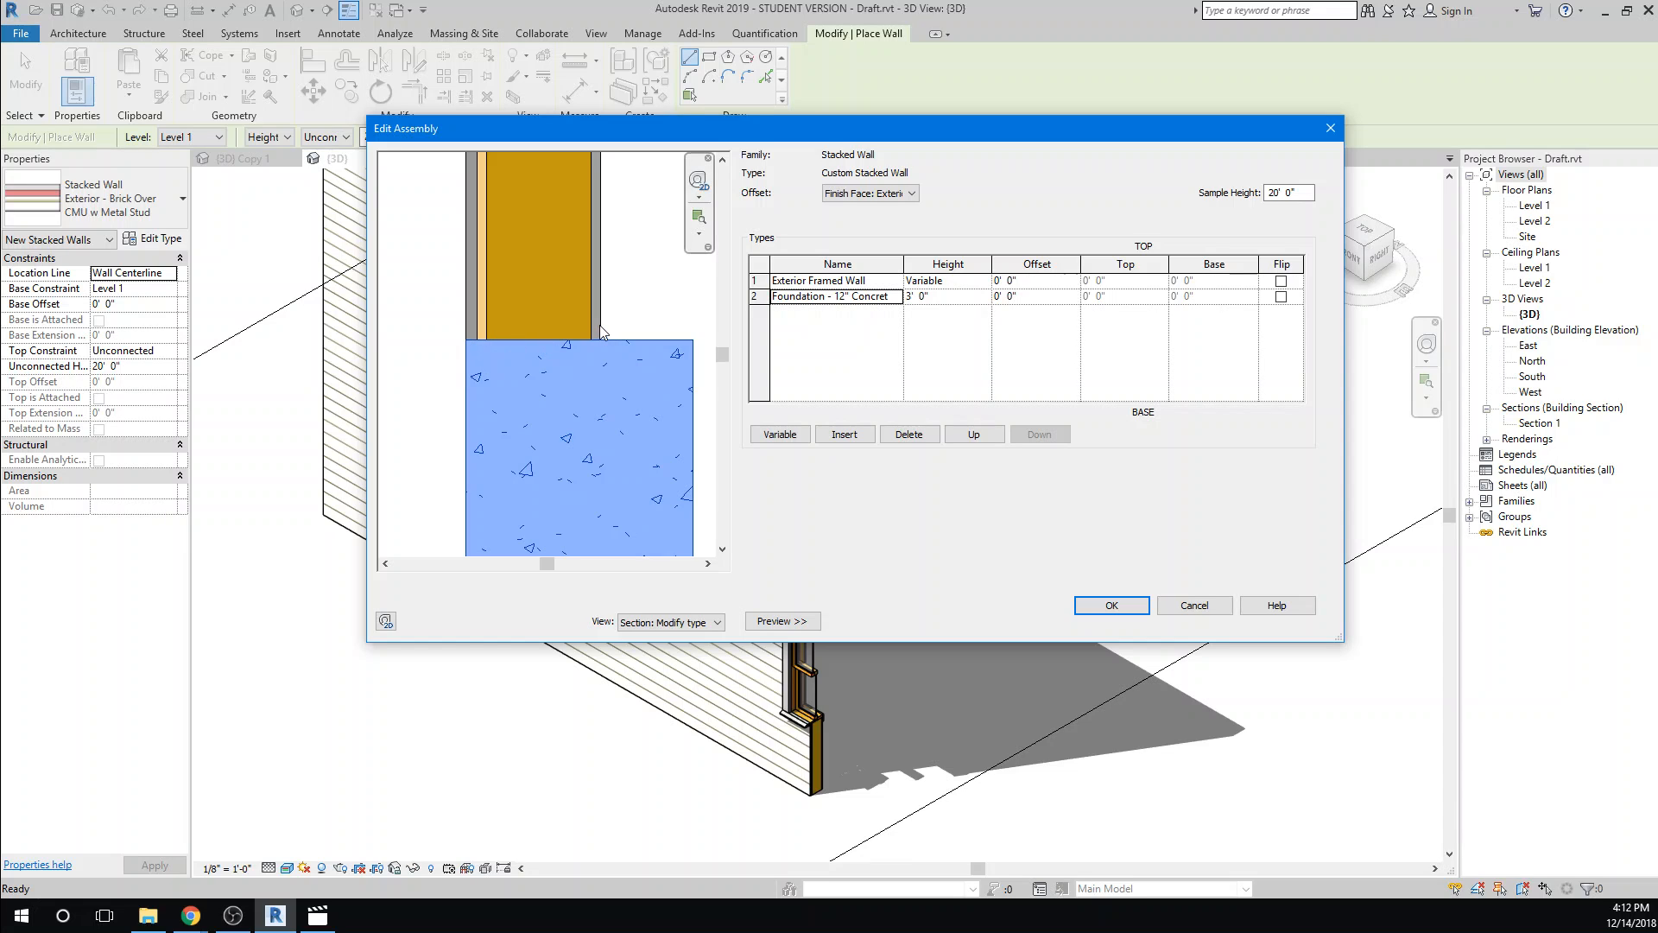
{"action": "left_click", "coordinate": [1012, 281]}
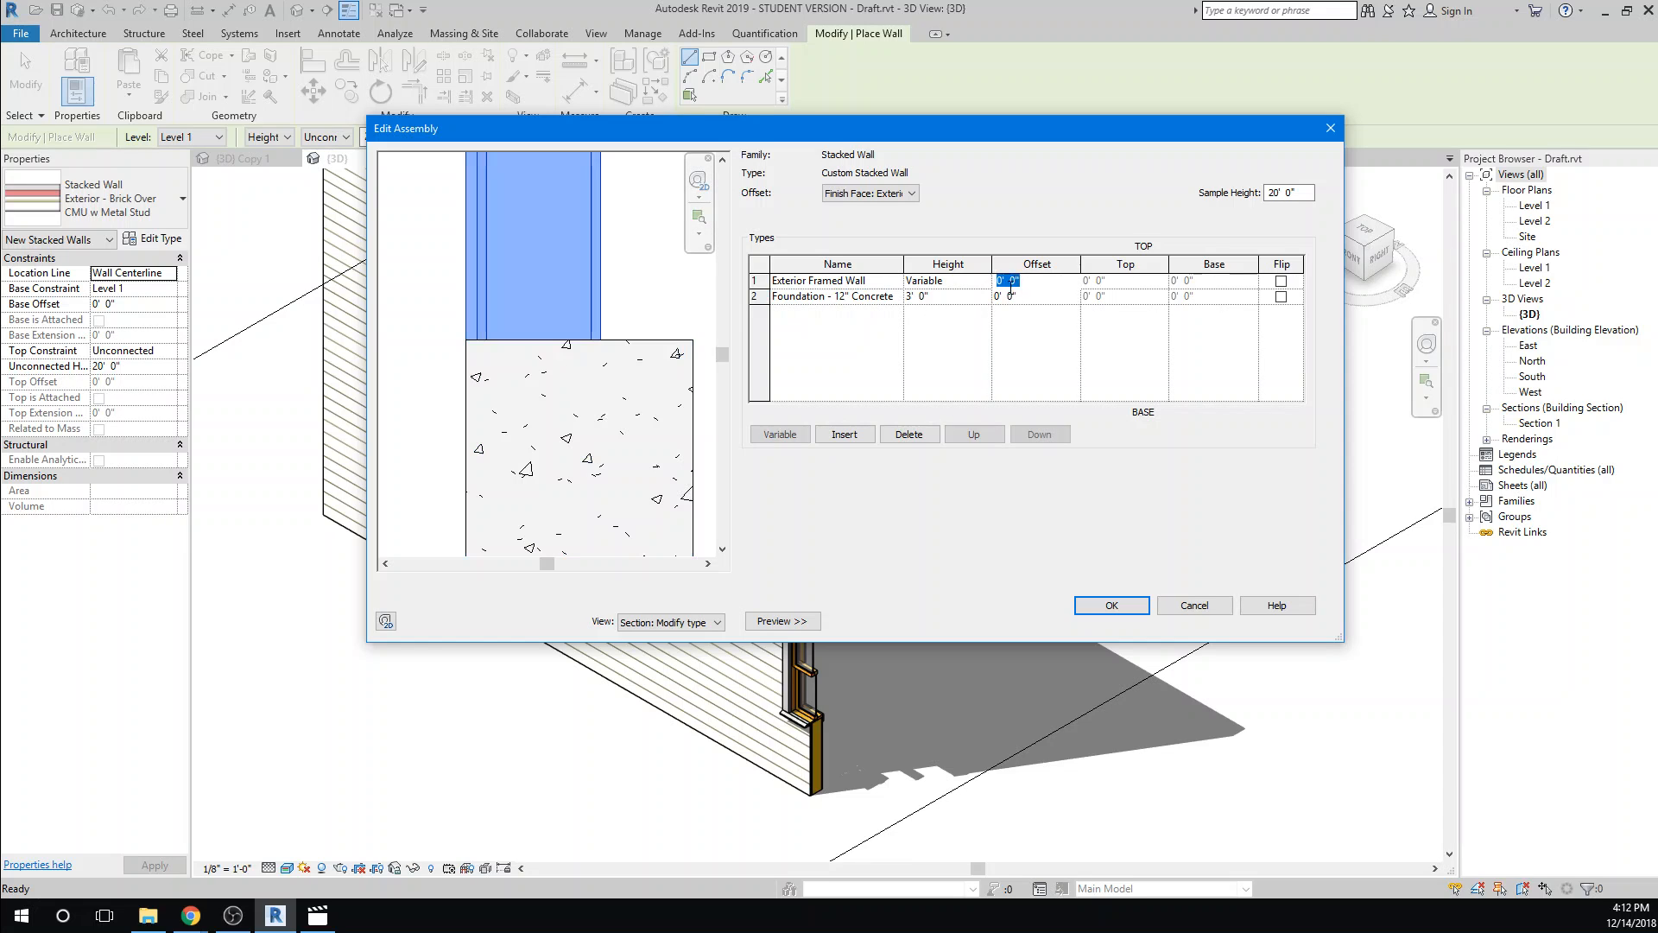
{"action": "double_click", "coordinate": [1010, 280]}
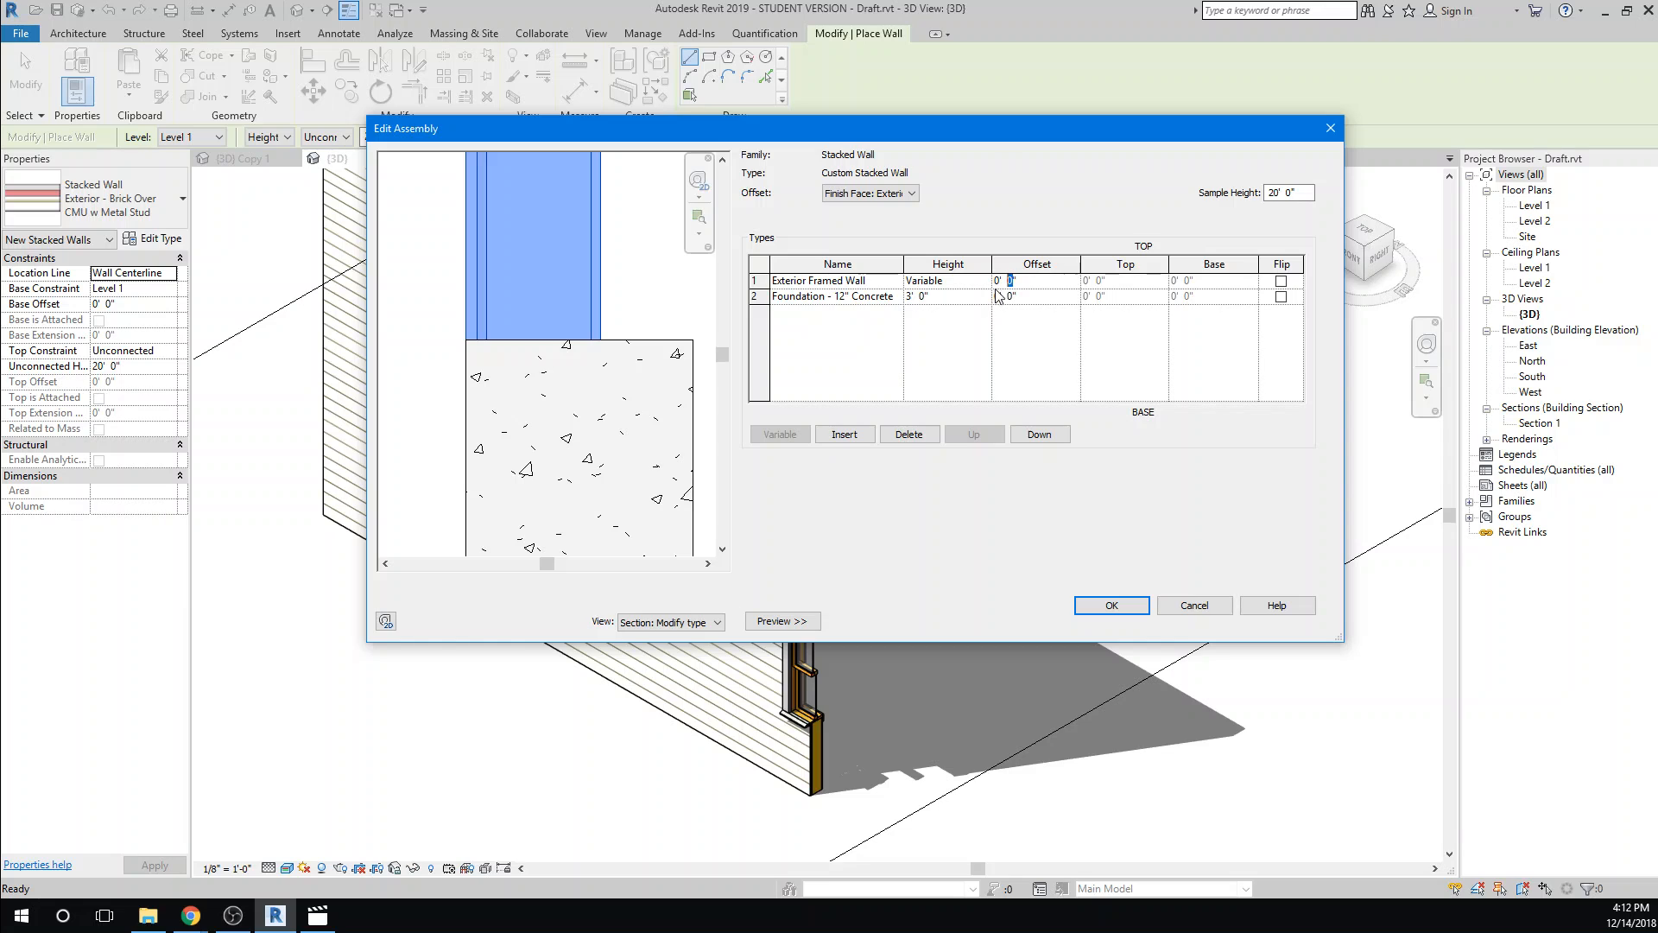
{"action": "type", "text": "1"}
{"action": "left_click", "coordinate": [1017, 346]}
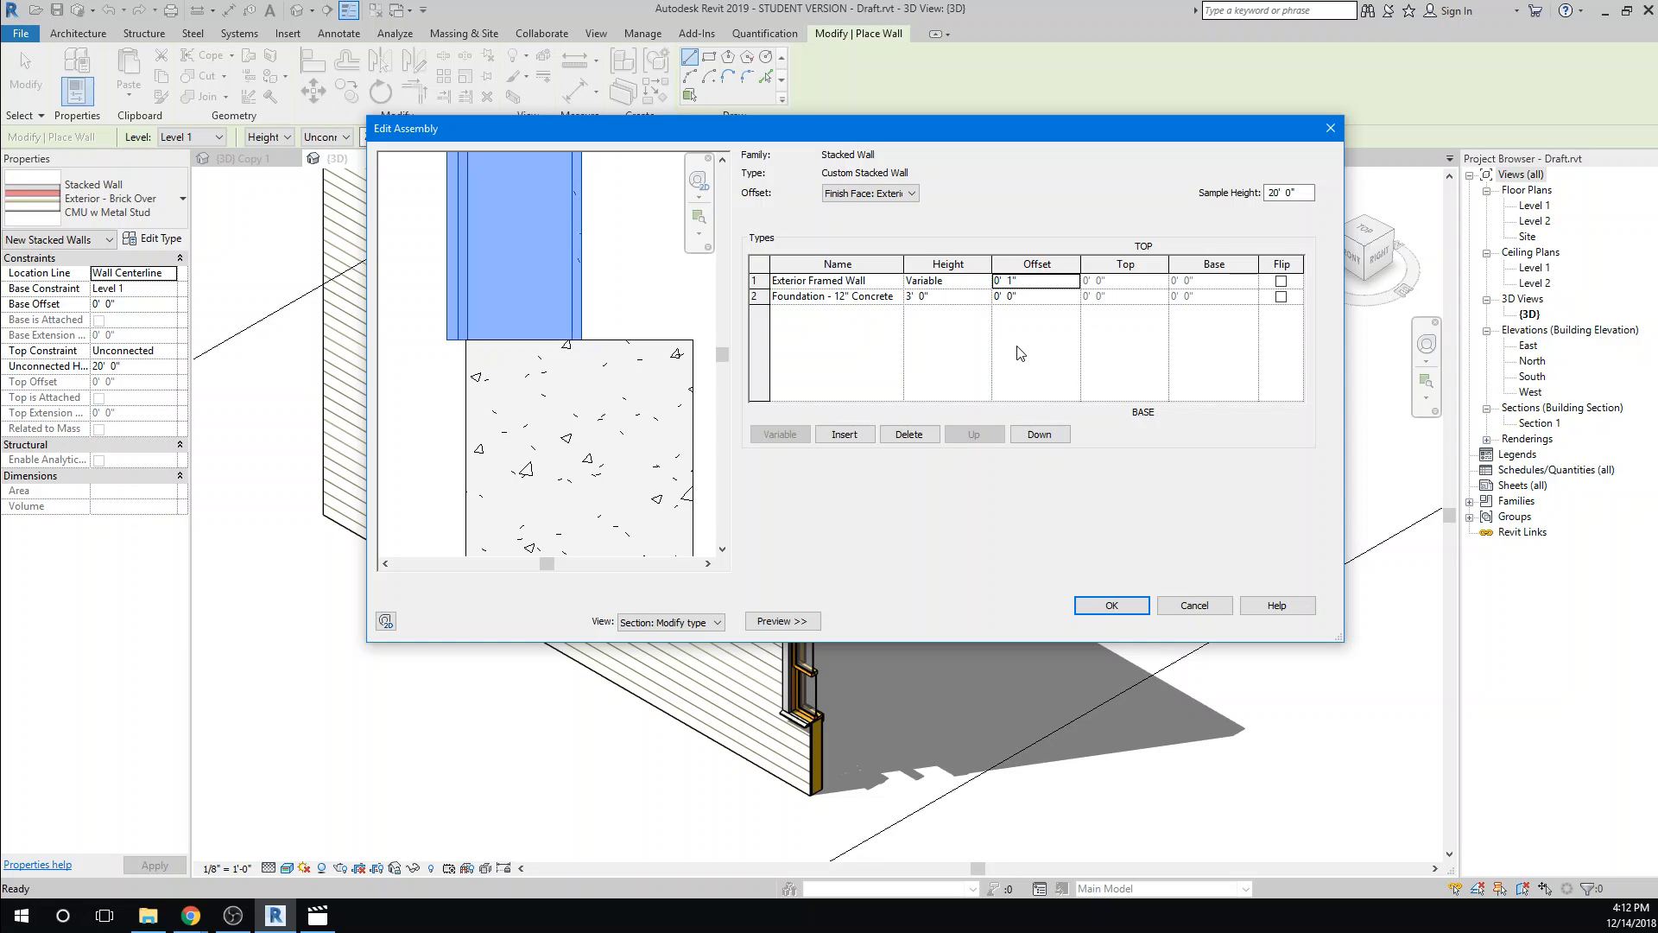
{"action": "left_click", "coordinate": [1017, 283]}
{"action": "type", "text": "25"}
{"action": "key", "text": "Return"}
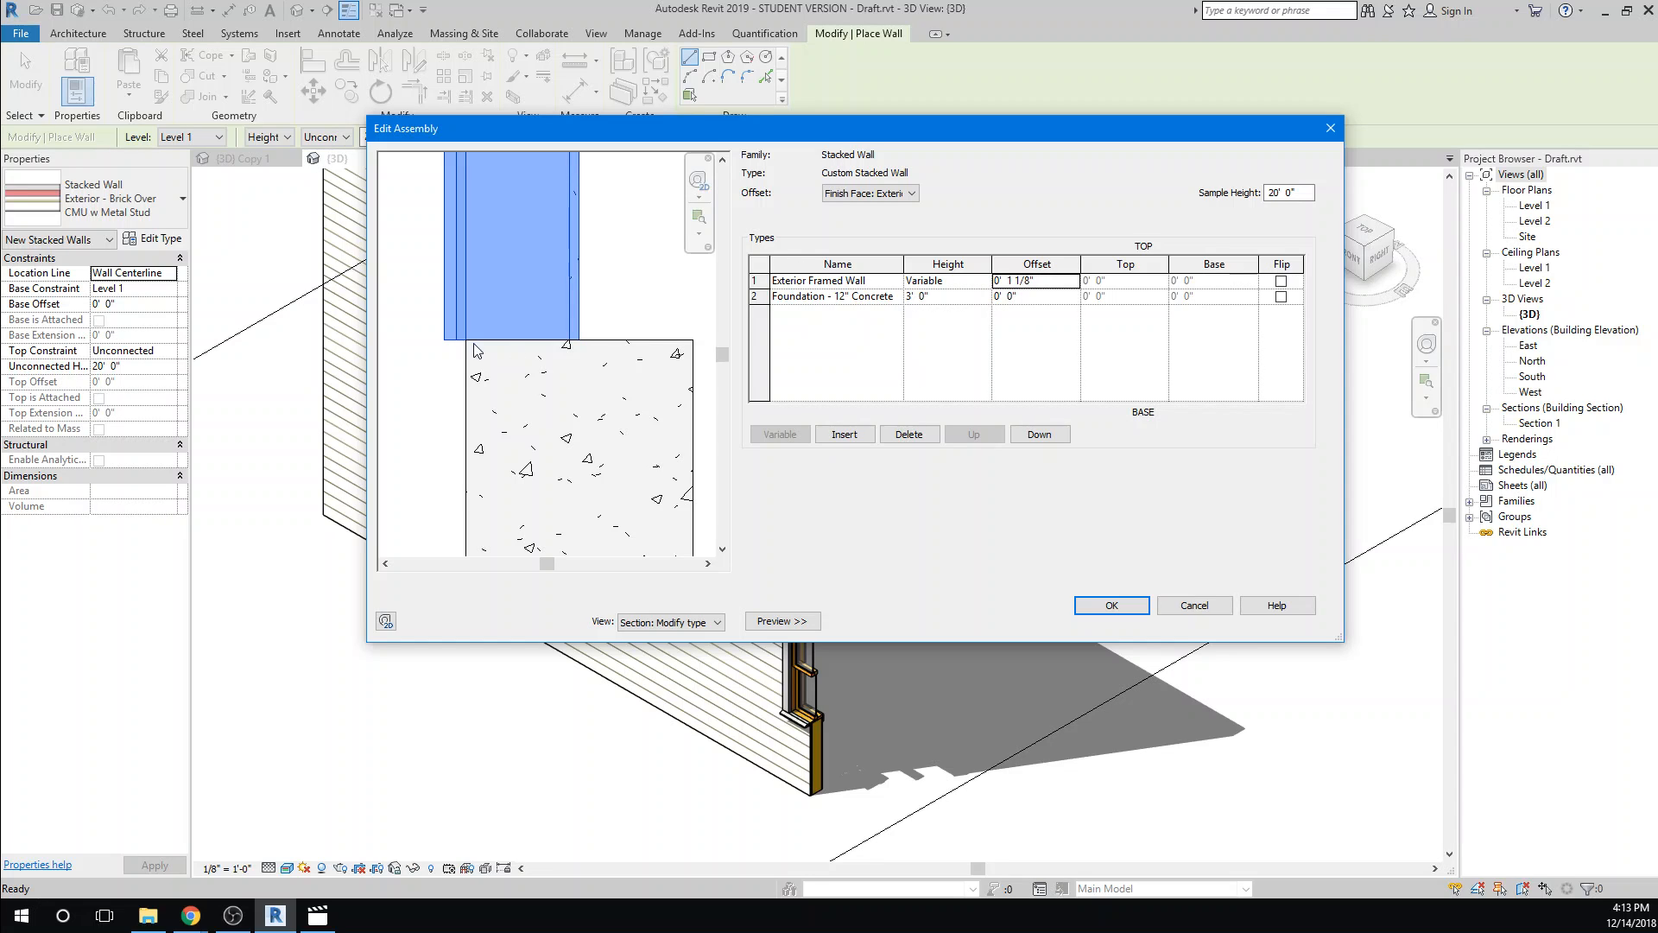
In the stacked assembly, set the Foundation - 12" Concrete base wall's height to 4' 0" and close the type's properties
{"action": "scroll", "coordinate": [449, 361], "scroll_direction": "up", "scroll_amount": 3}
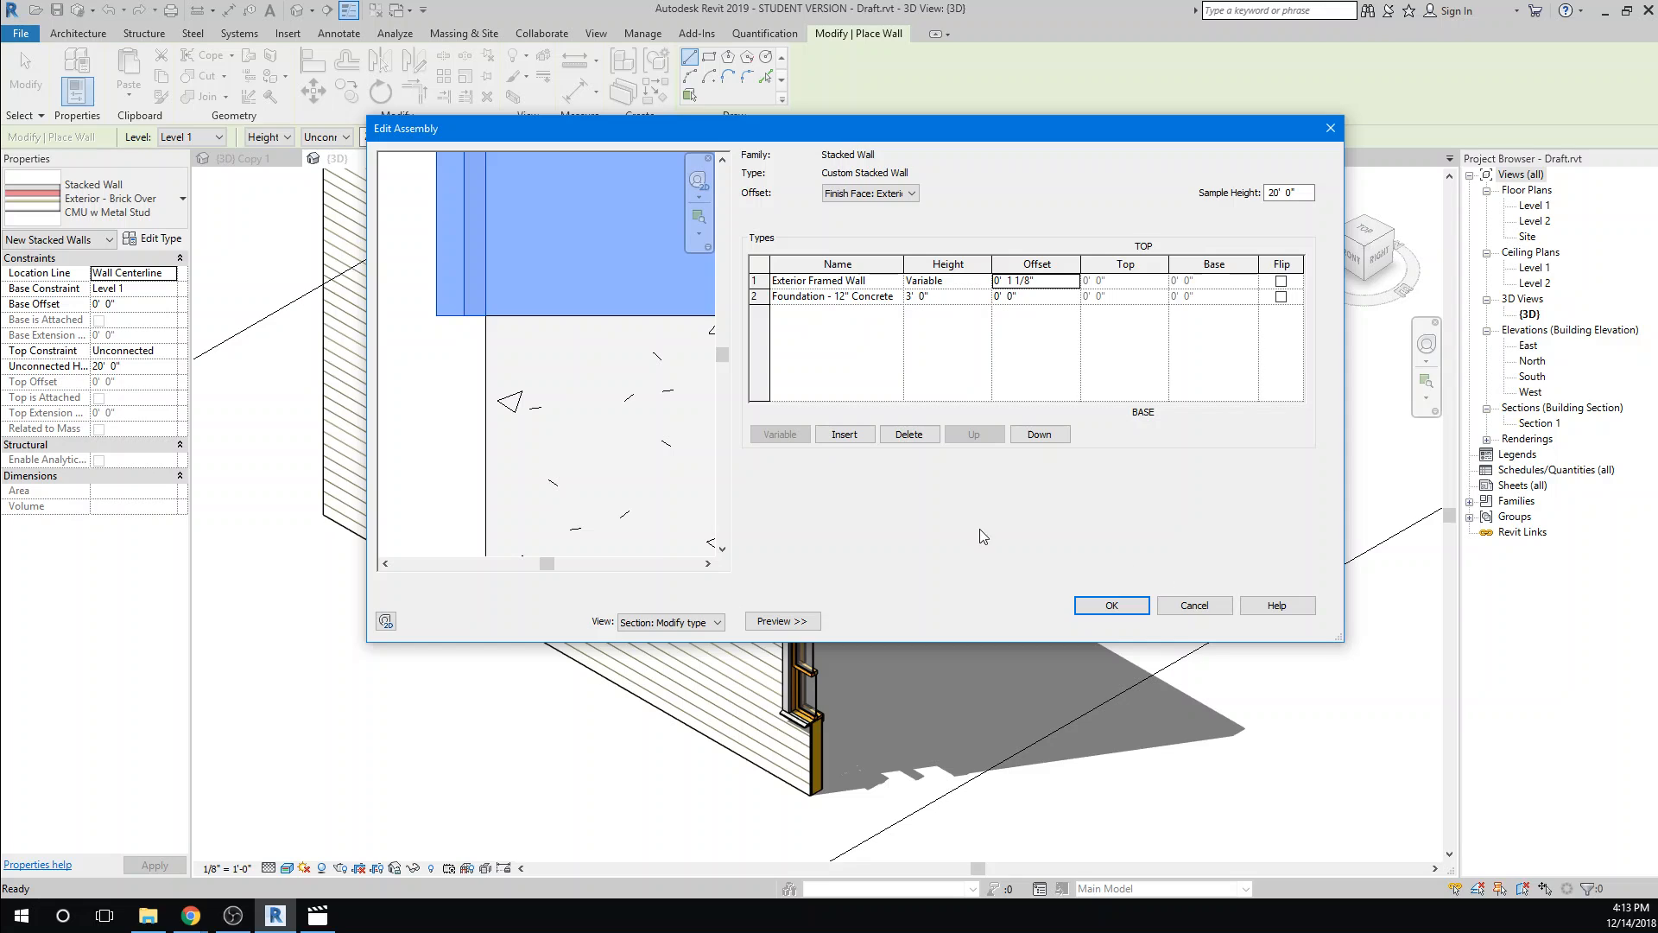
{"action": "left_click", "coordinate": [1111, 606]}
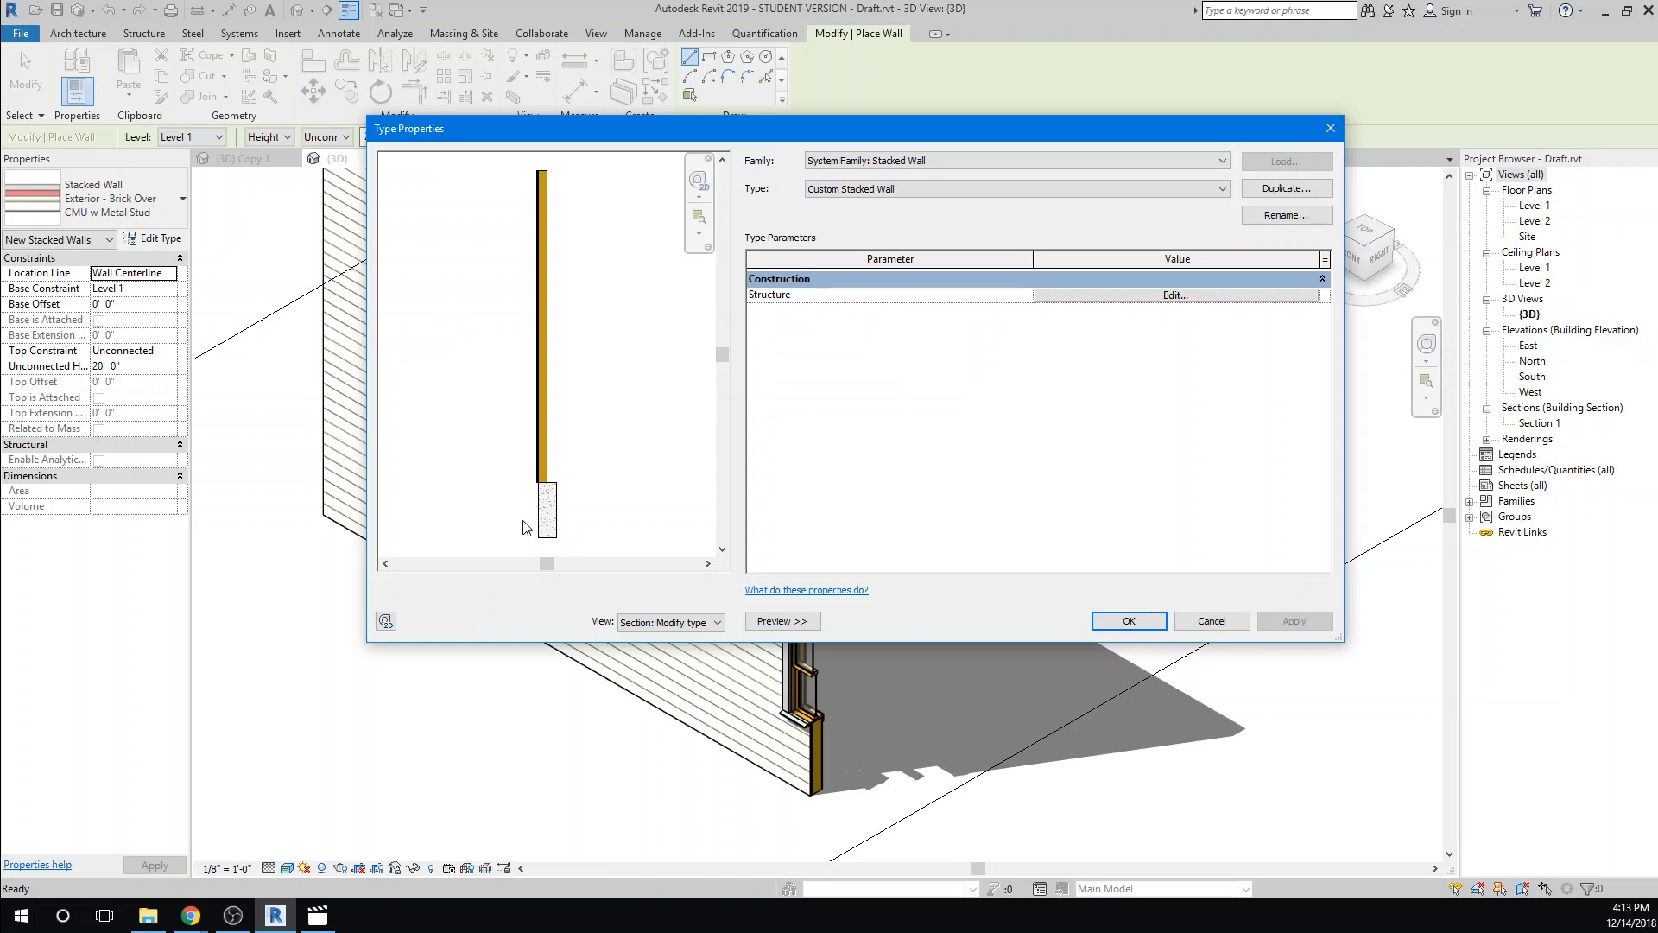
{"action": "left_click", "coordinate": [1101, 296]}
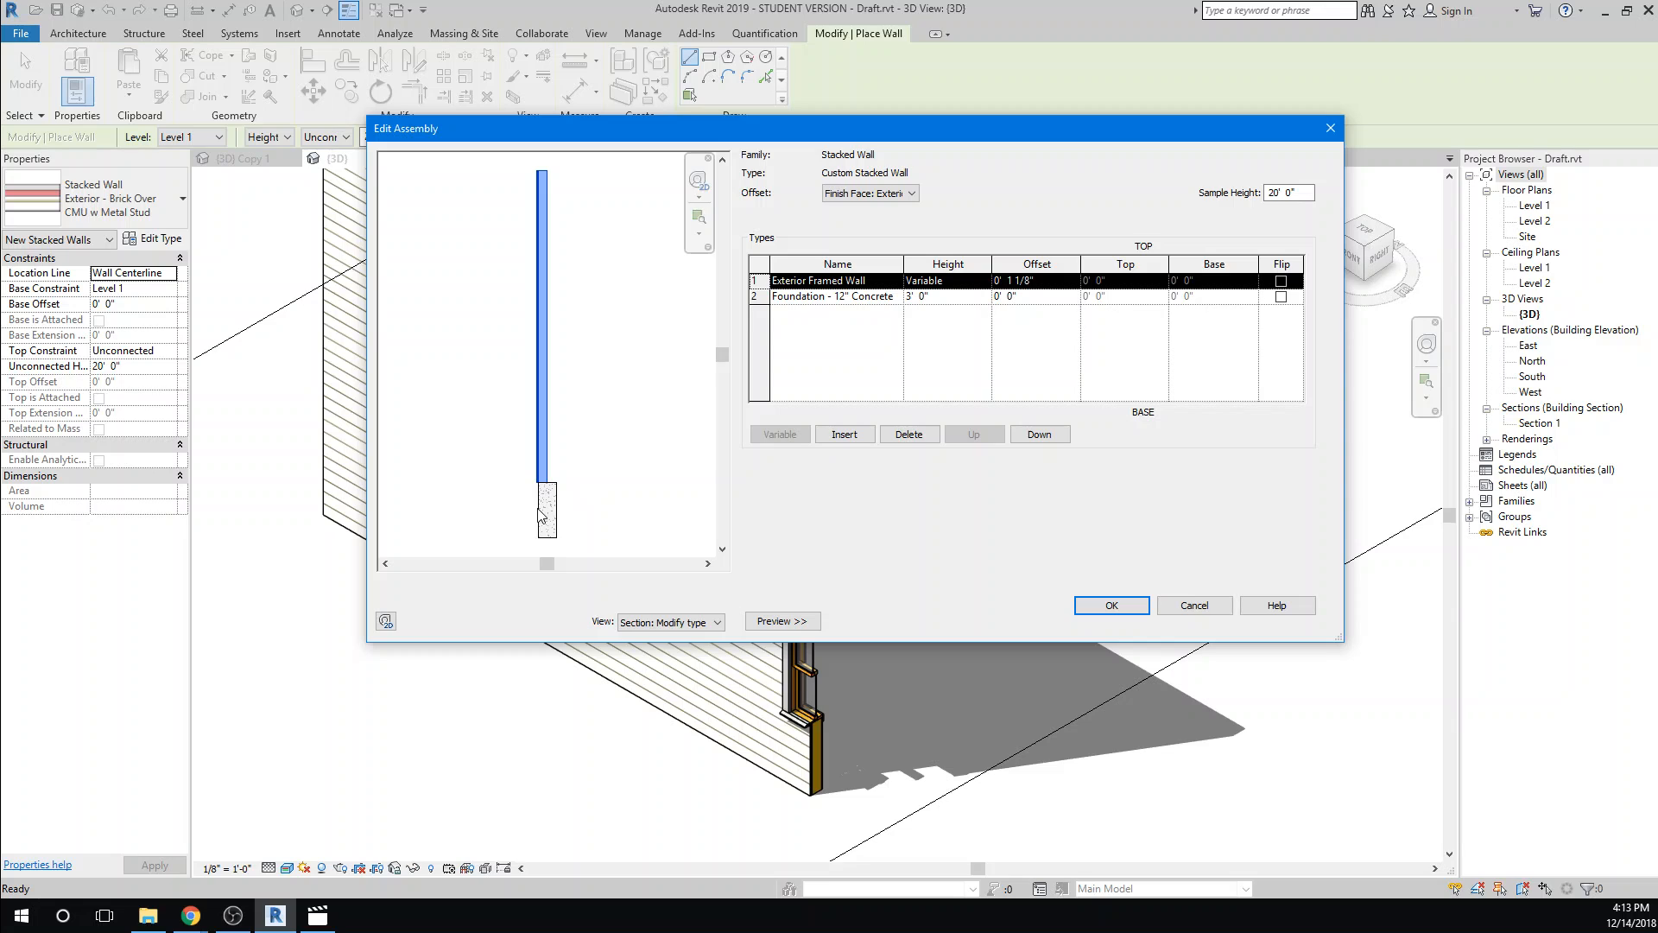
{"action": "left_click", "coordinate": [914, 297]}
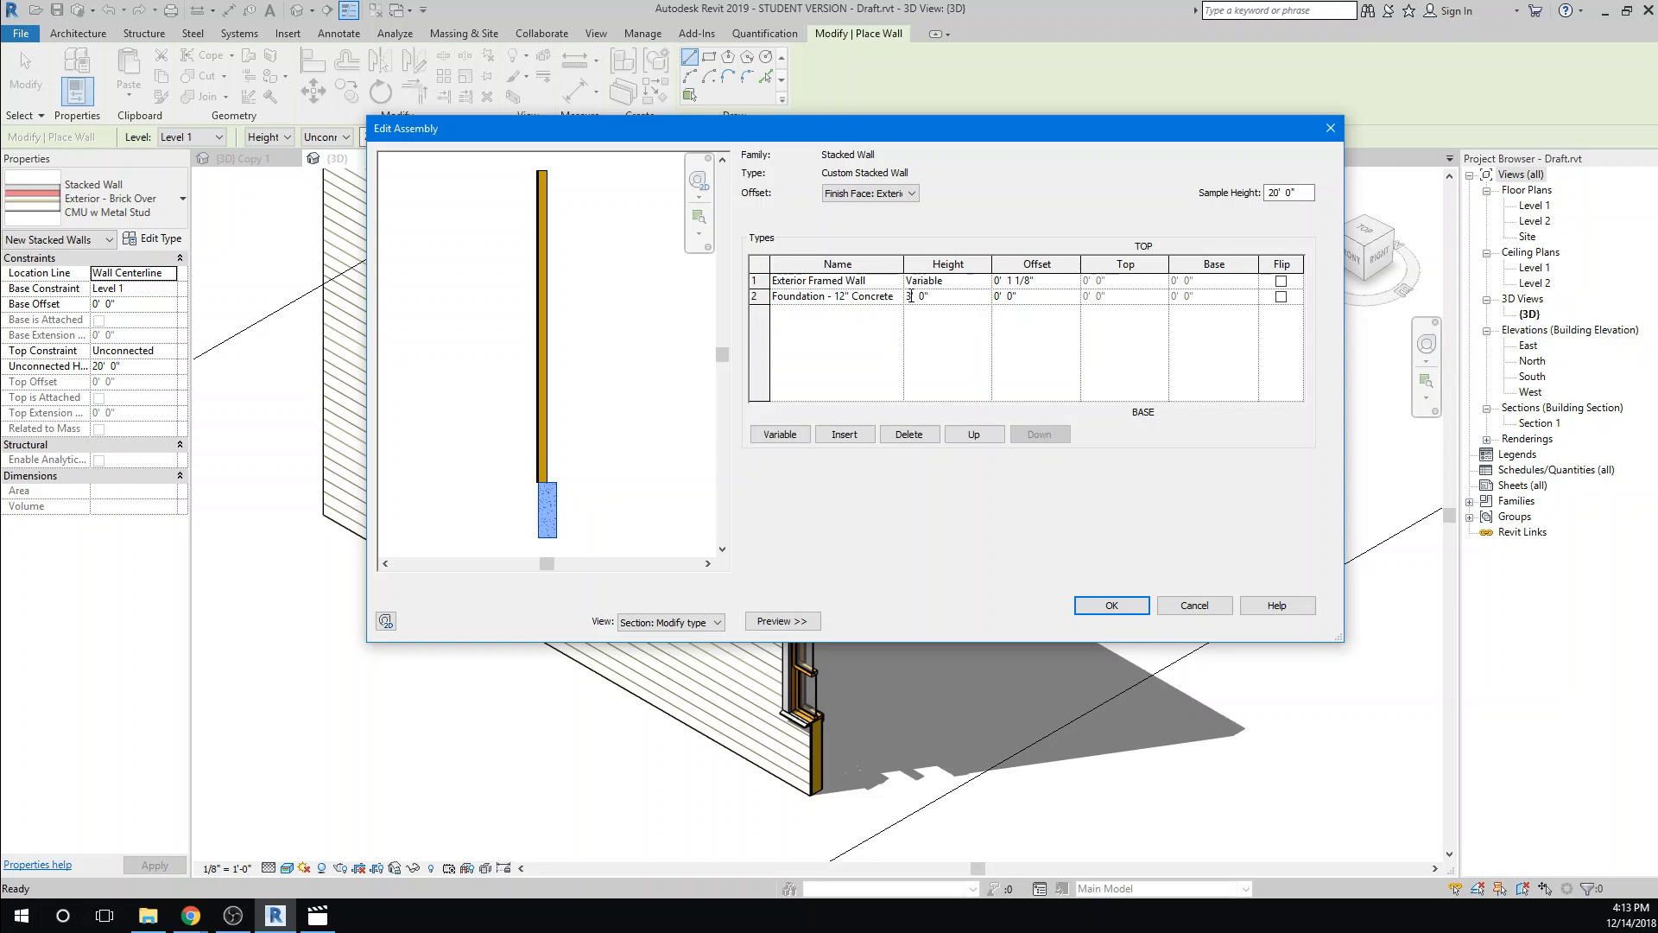
{"action": "double_click", "coordinate": [910, 296]}
{"action": "left_click", "coordinate": [1094, 607]}
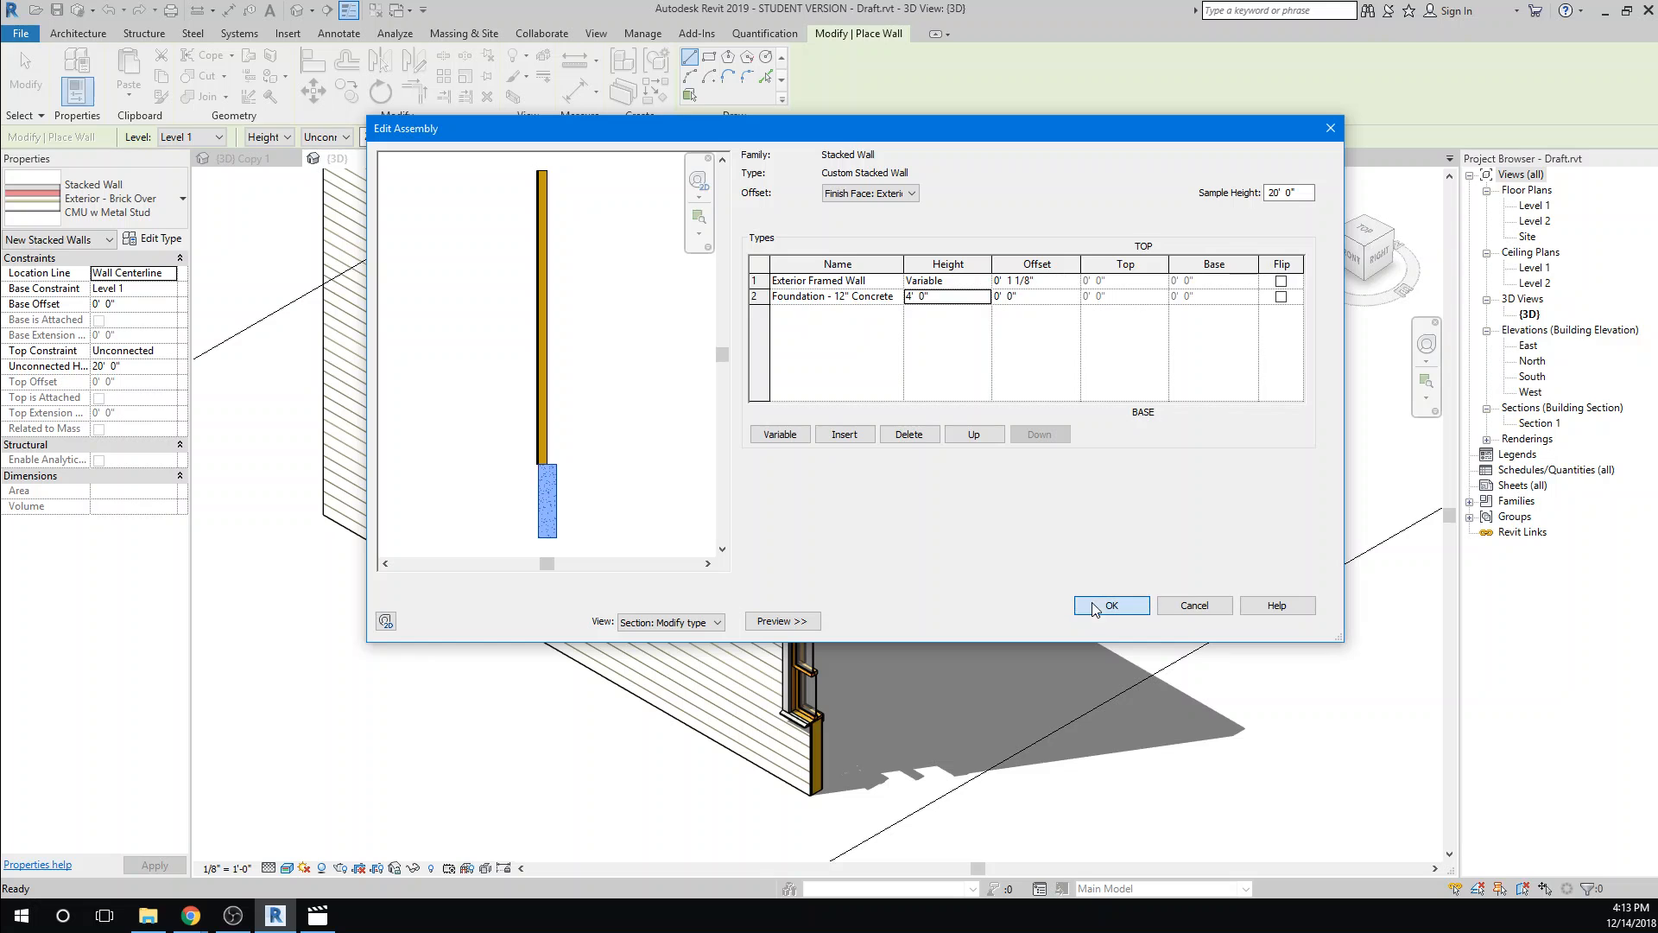
{"action": "left_click", "coordinate": [1212, 620]}
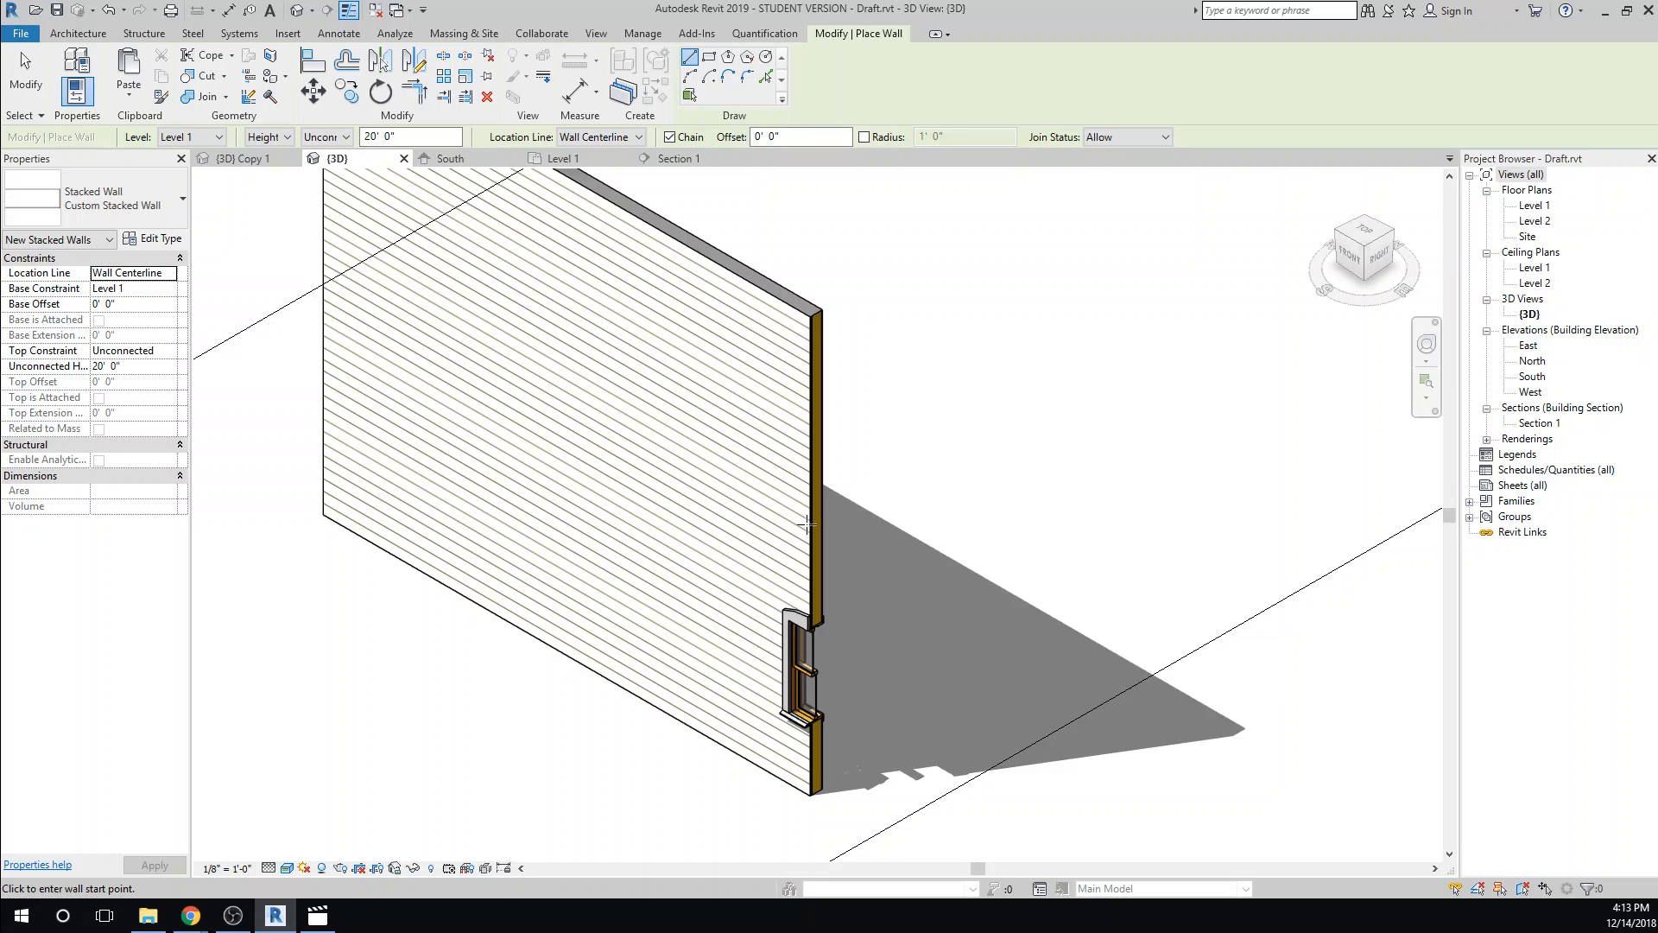
Change the existing sided wall in the 3D view to the Custom Stacked Wall type
{"action": "left_click", "coordinate": [41, 80]}
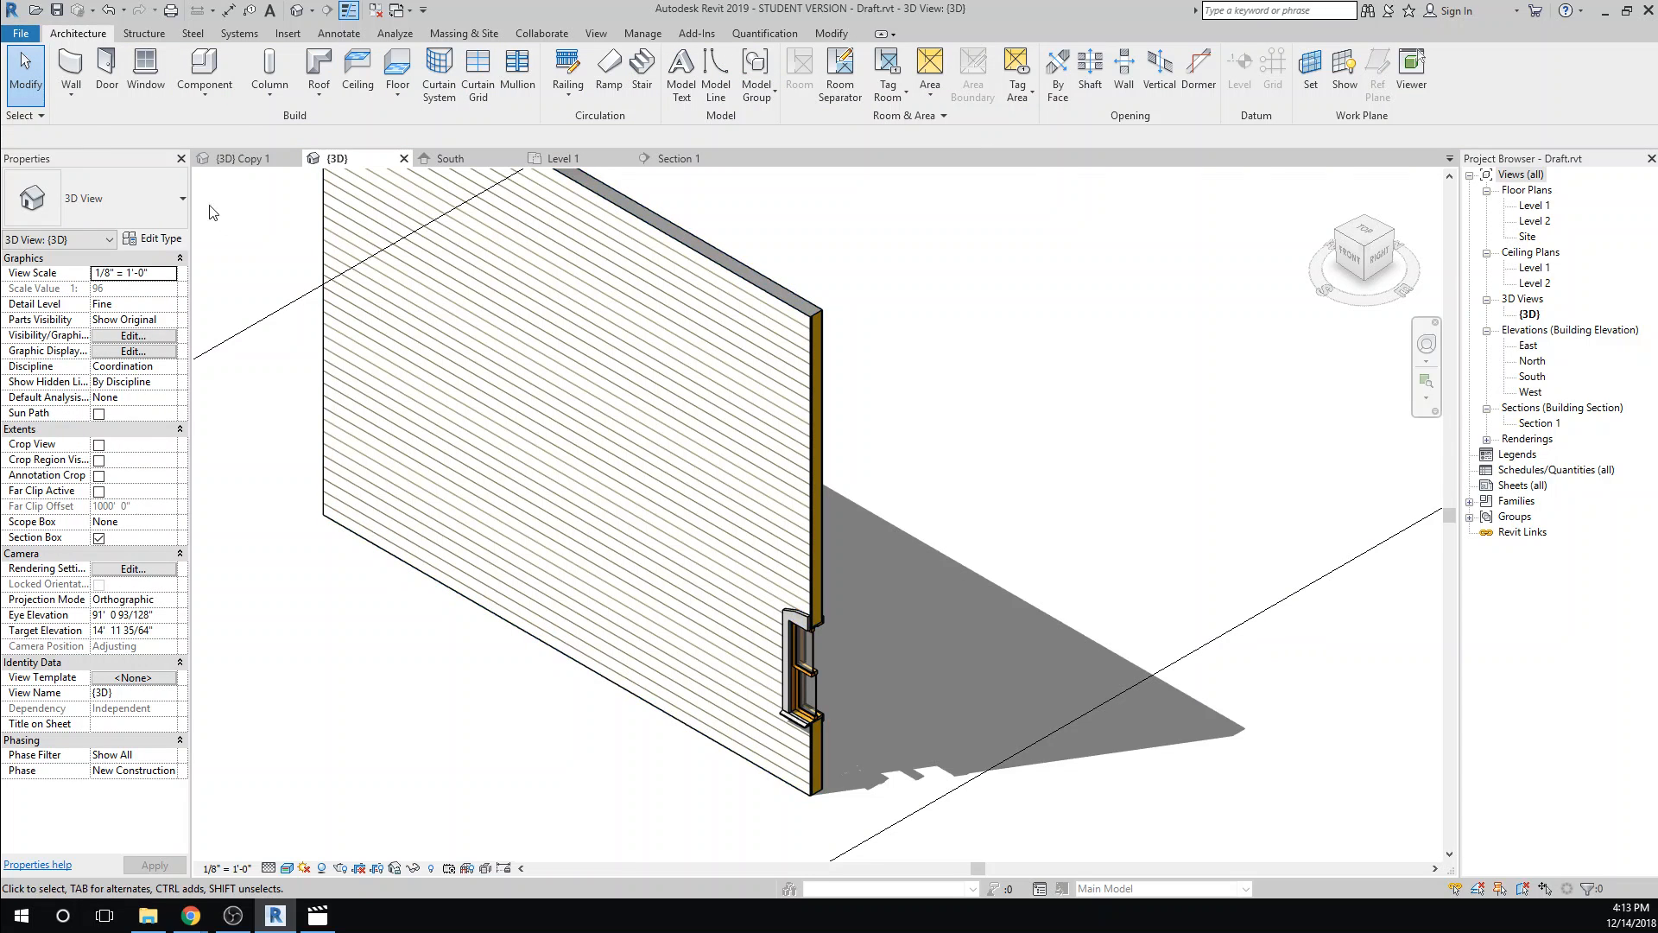
{"action": "left_click", "coordinate": [699, 255]}
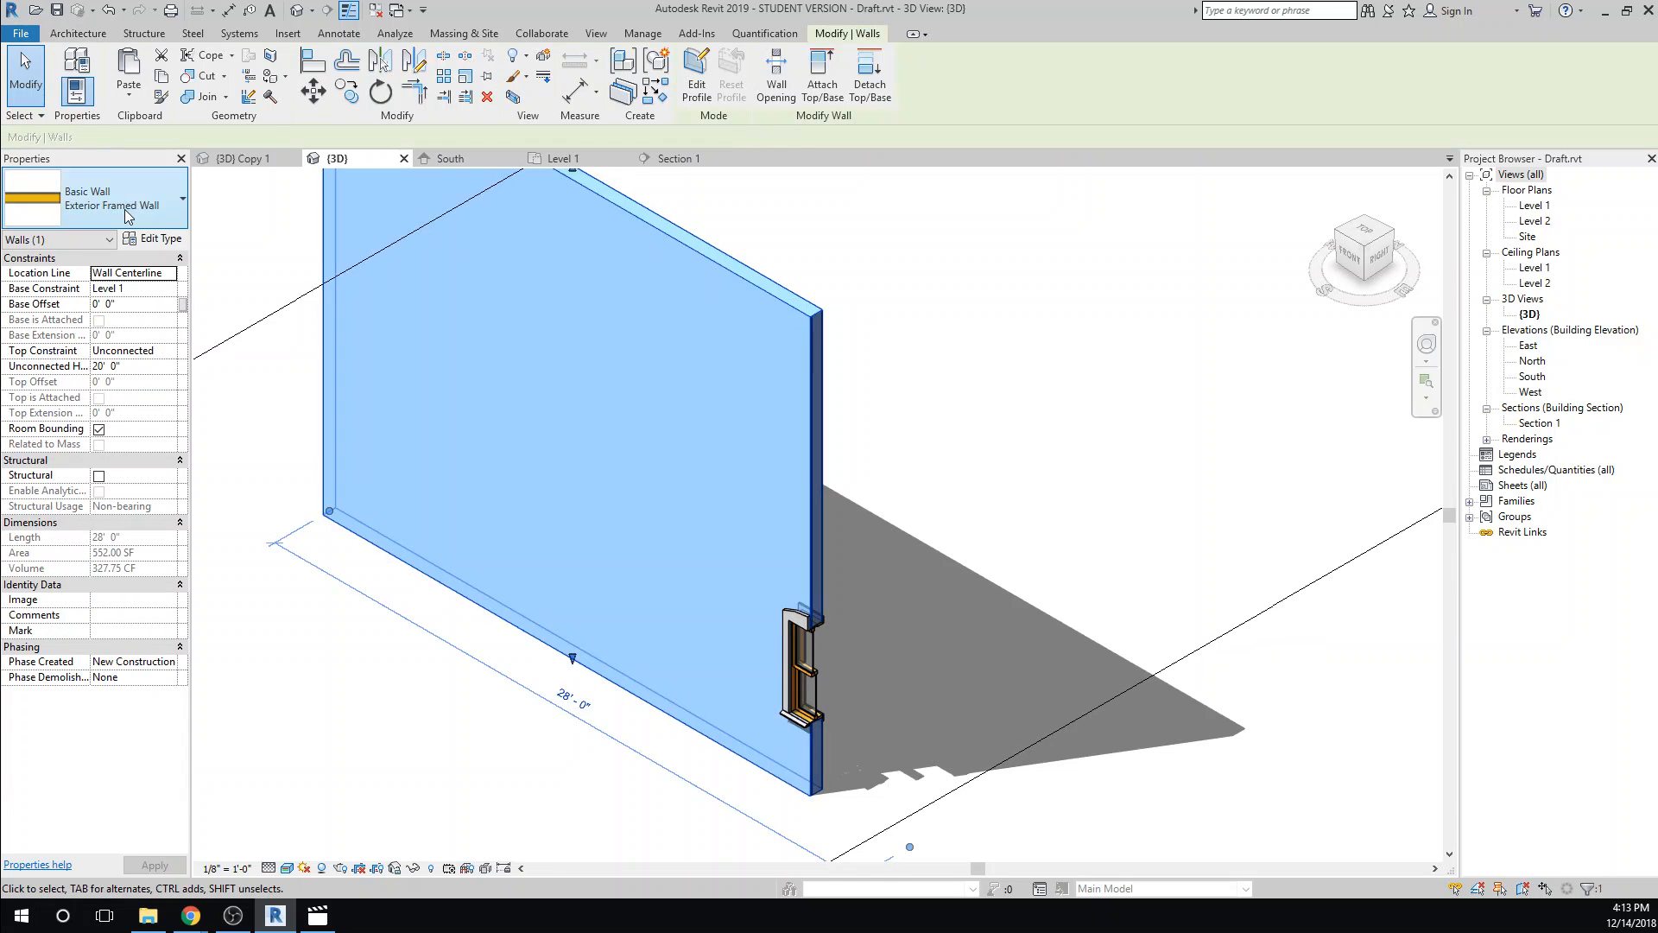
{"action": "left_click", "coordinate": [125, 209]}
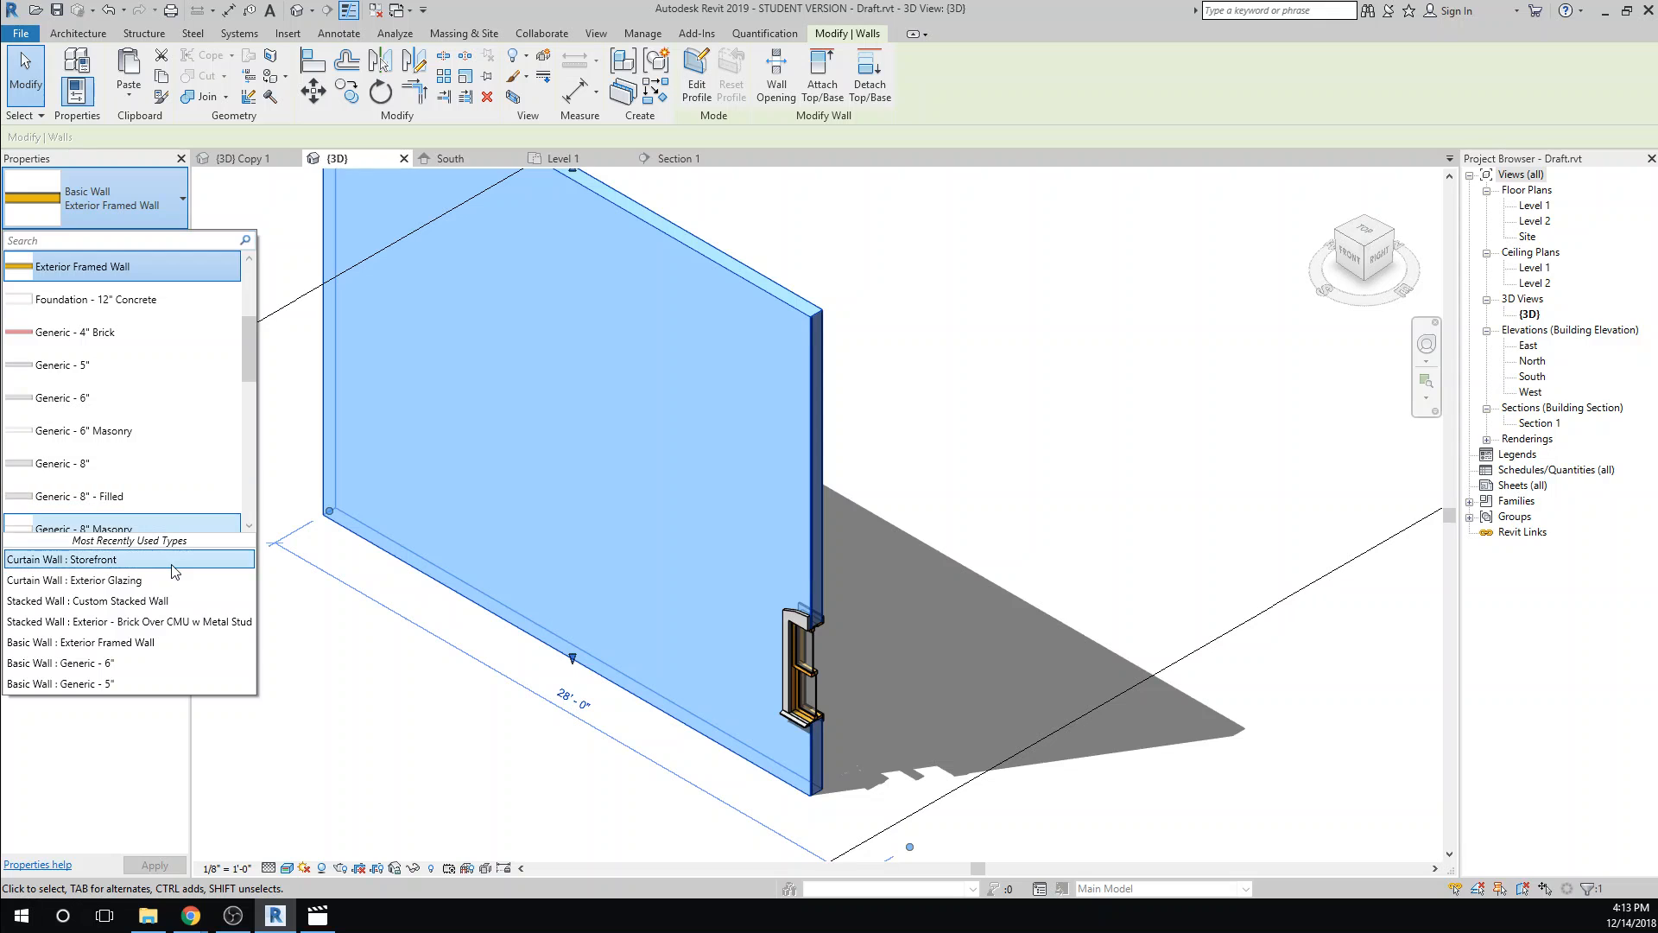
{"action": "left_click", "coordinate": [128, 602]}
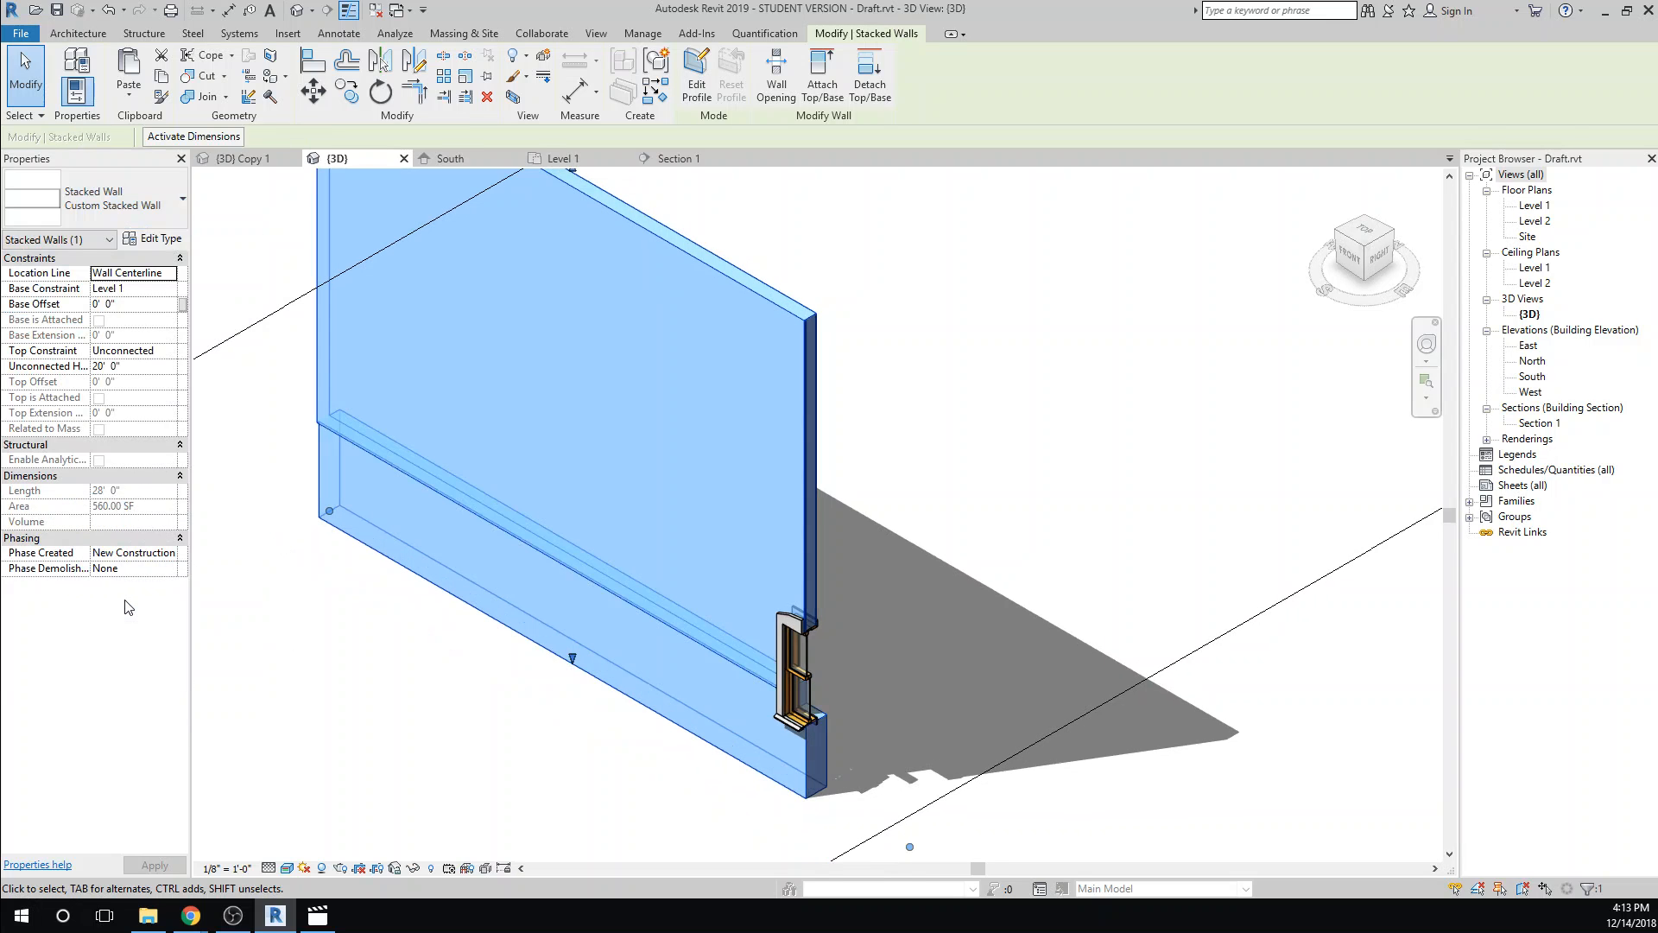
{"action": "left_click", "coordinate": [303, 648]}
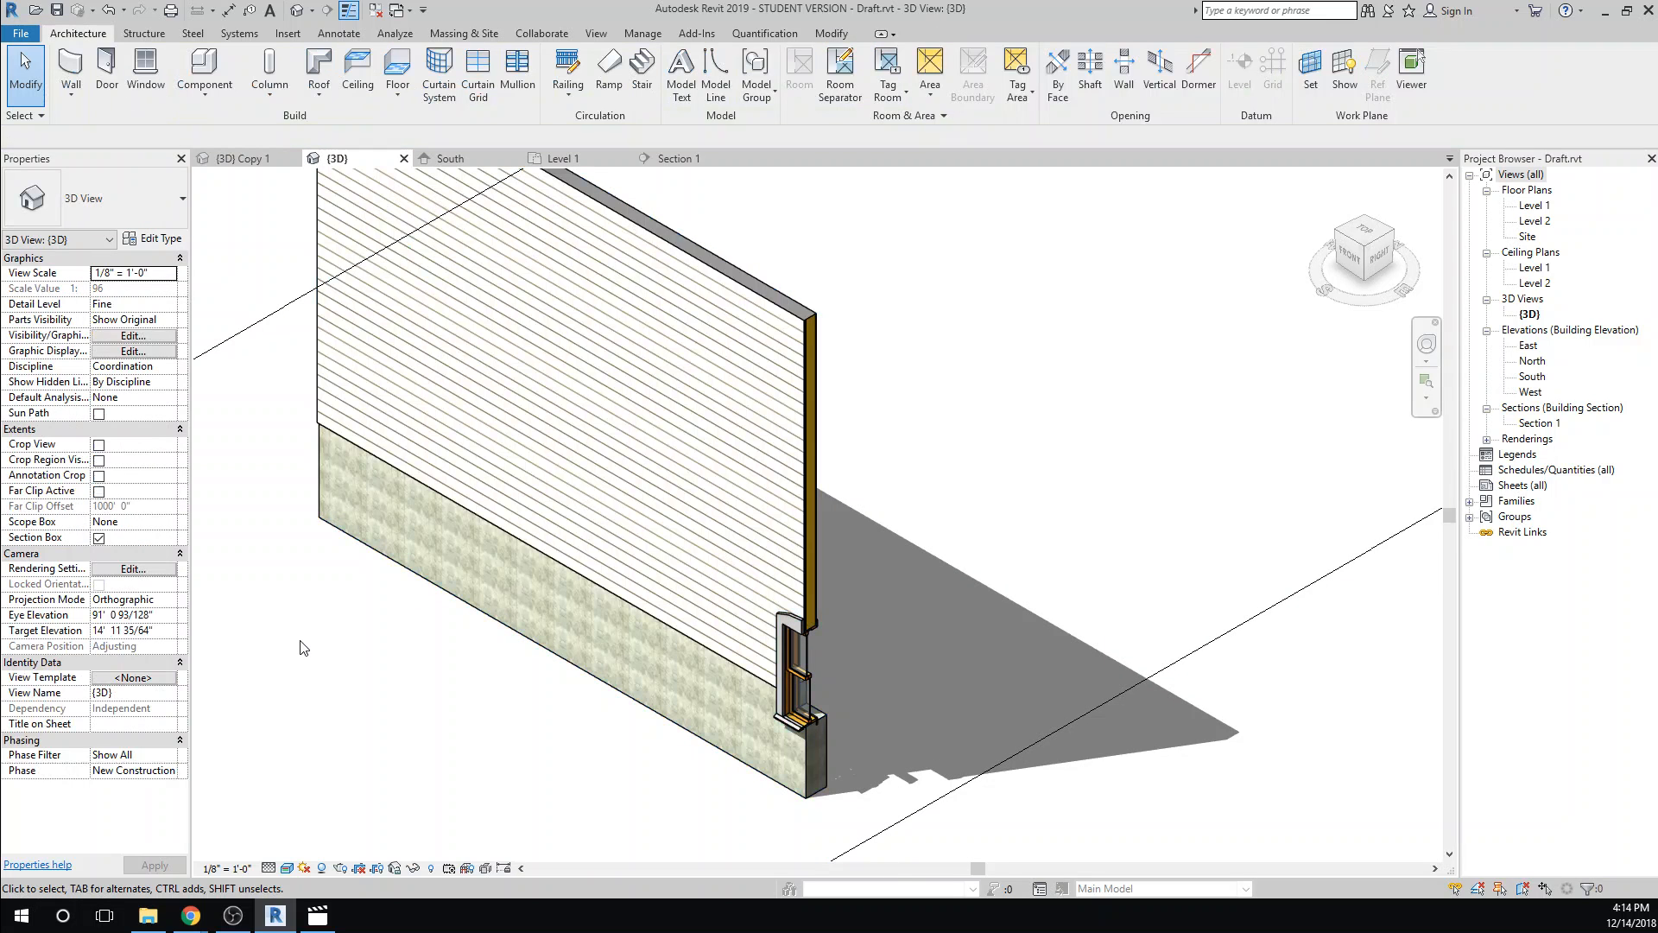
In the South elevation, set the stacked wall's base offset to -5' 0"
{"action": "left_click", "coordinate": [795, 633]}
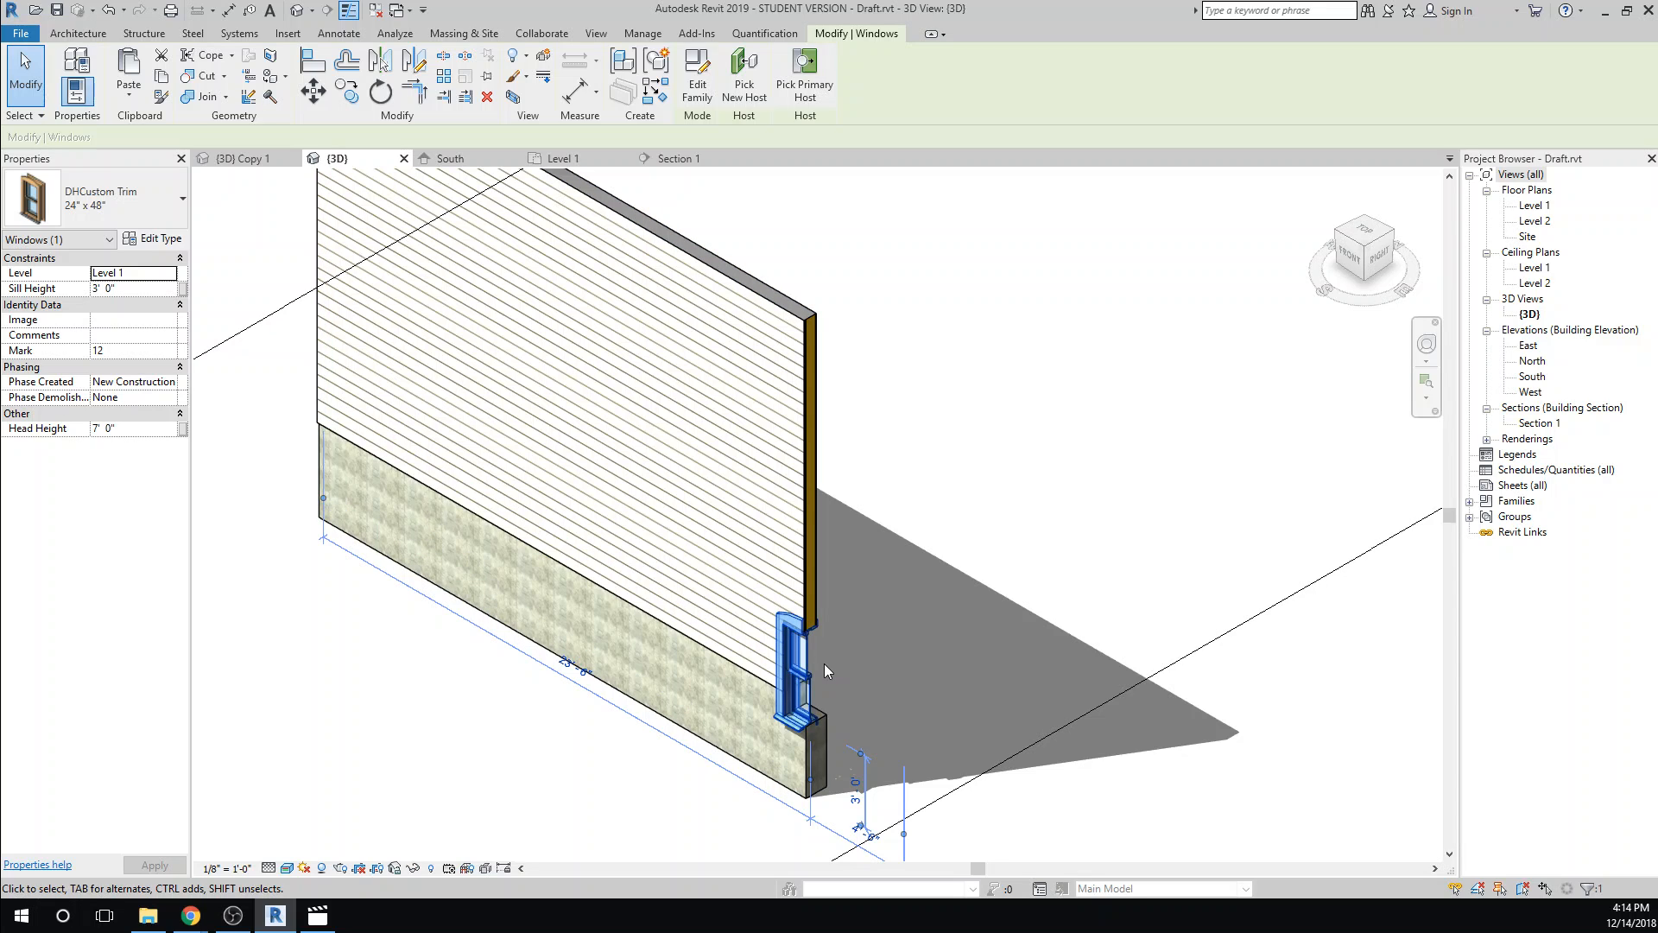
{"action": "left_click", "coordinate": [1532, 377]}
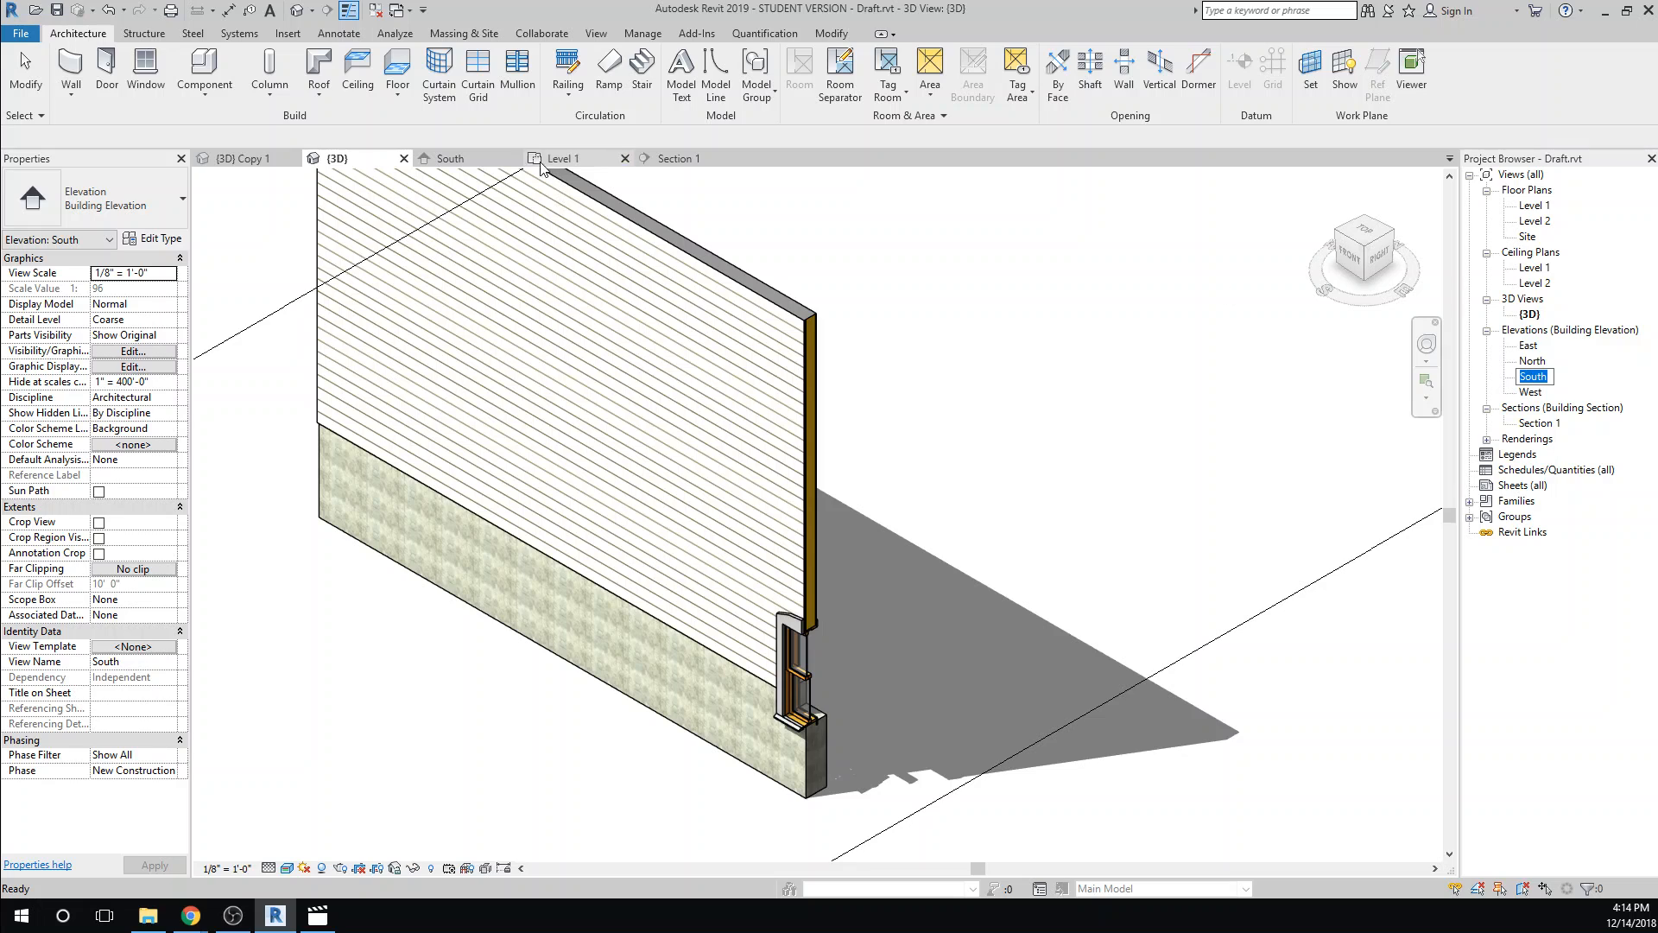
{"action": "left_click", "coordinate": [466, 161]}
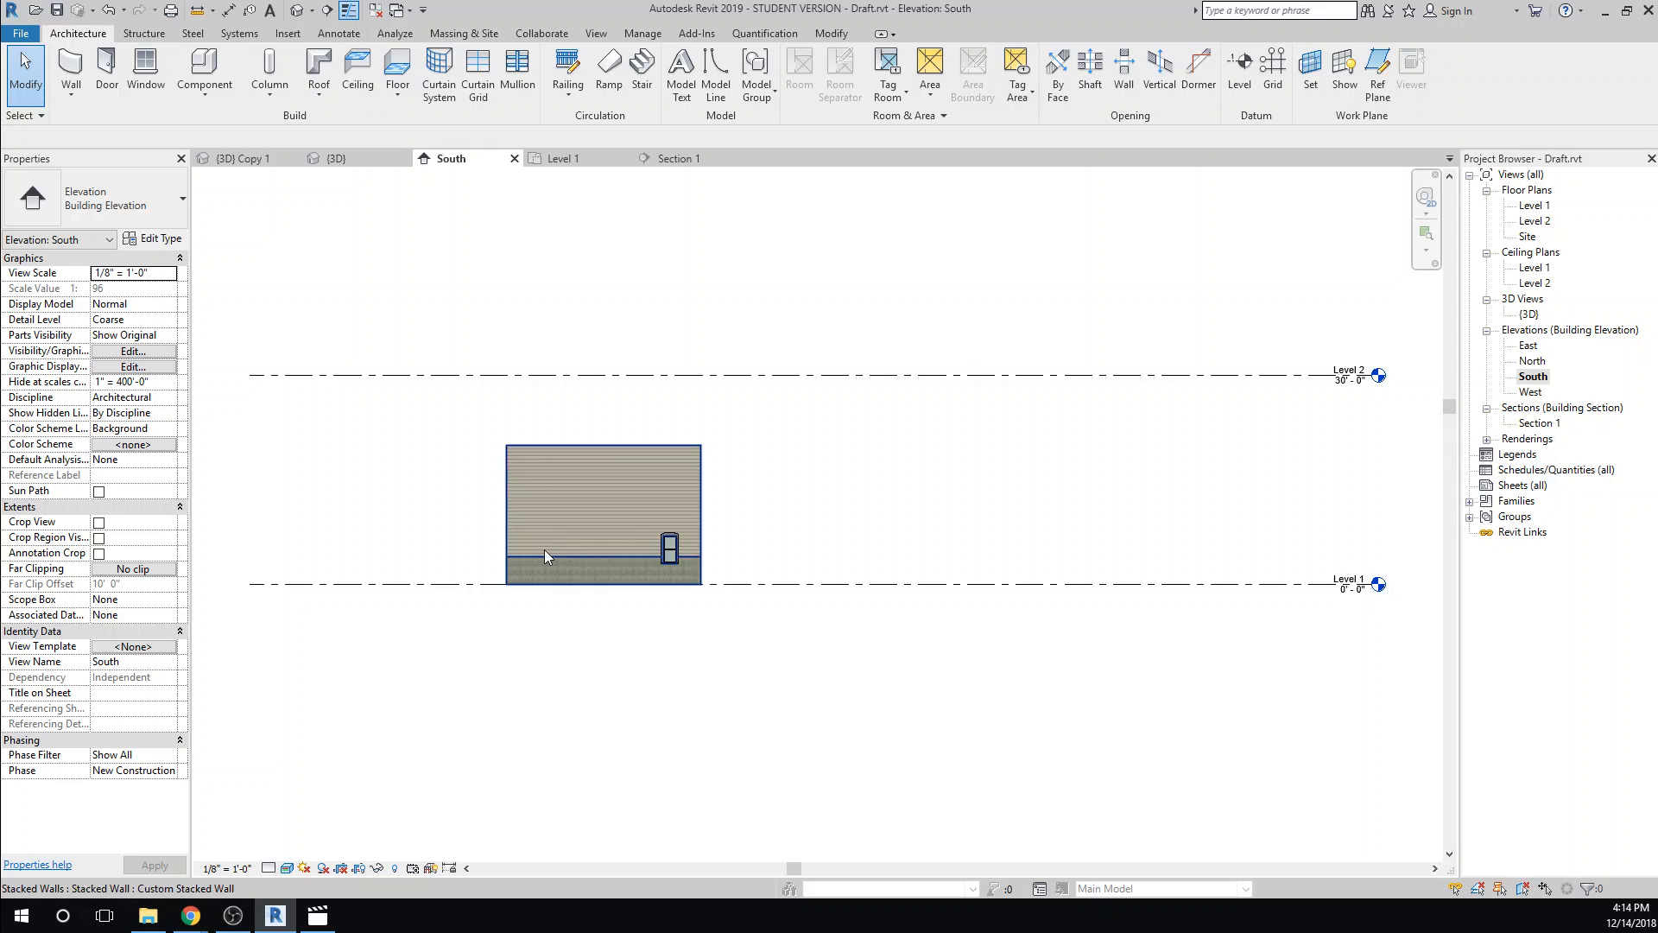
{"action": "left_click", "coordinate": [508, 525]}
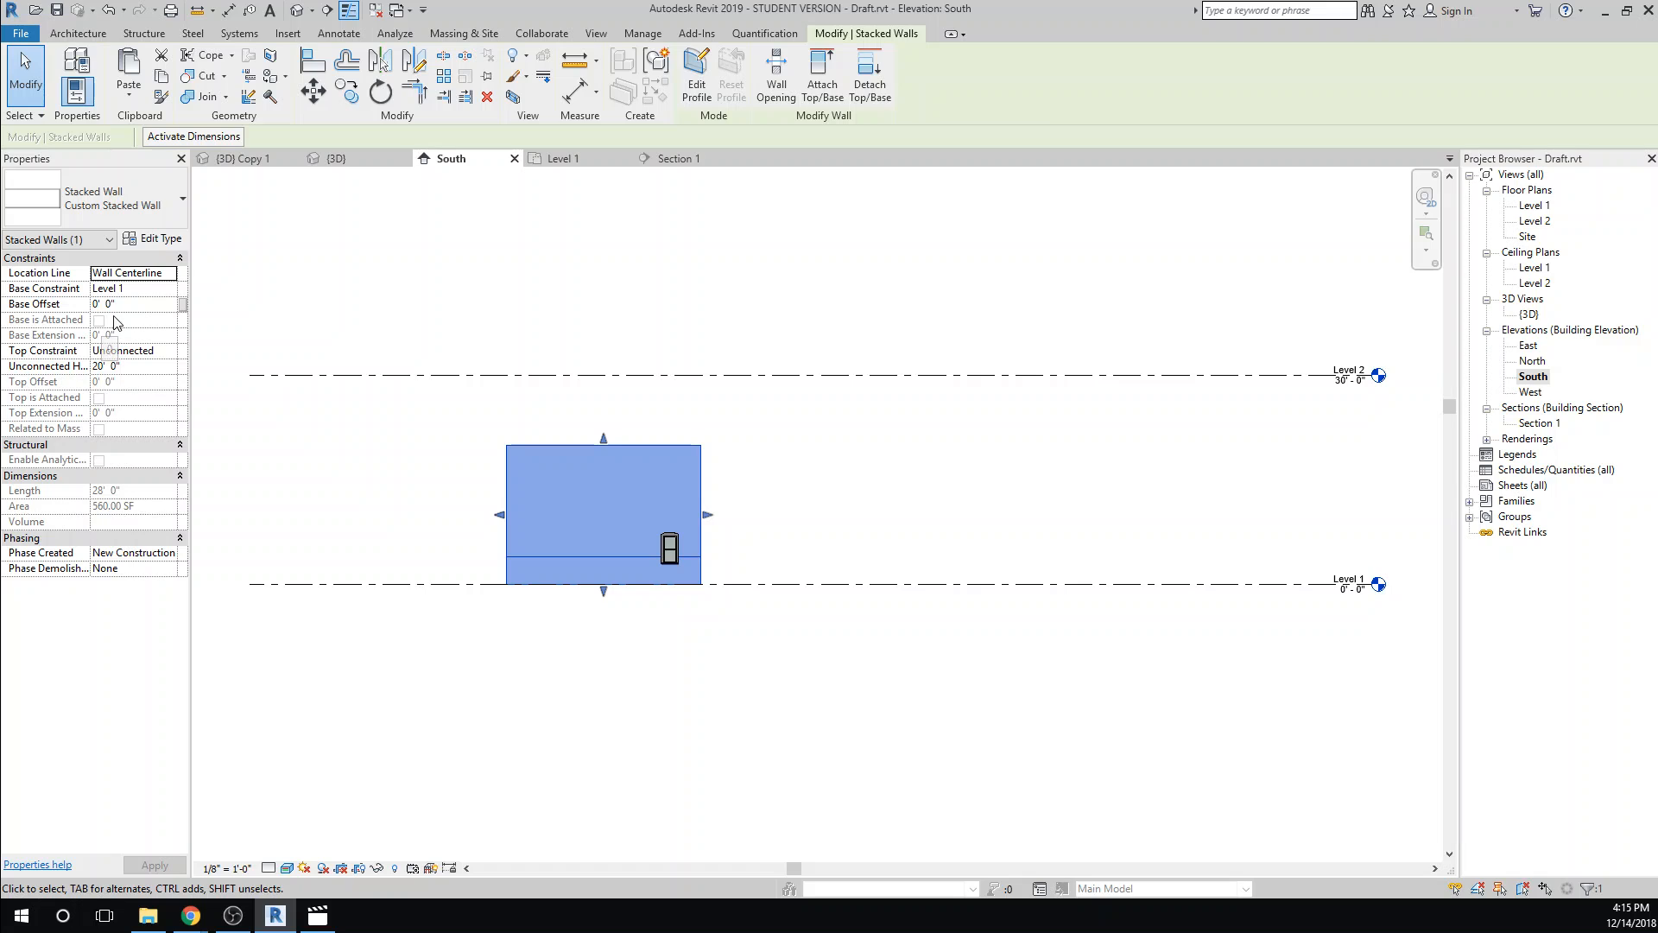
{"action": "left_click", "coordinate": [96, 304]}
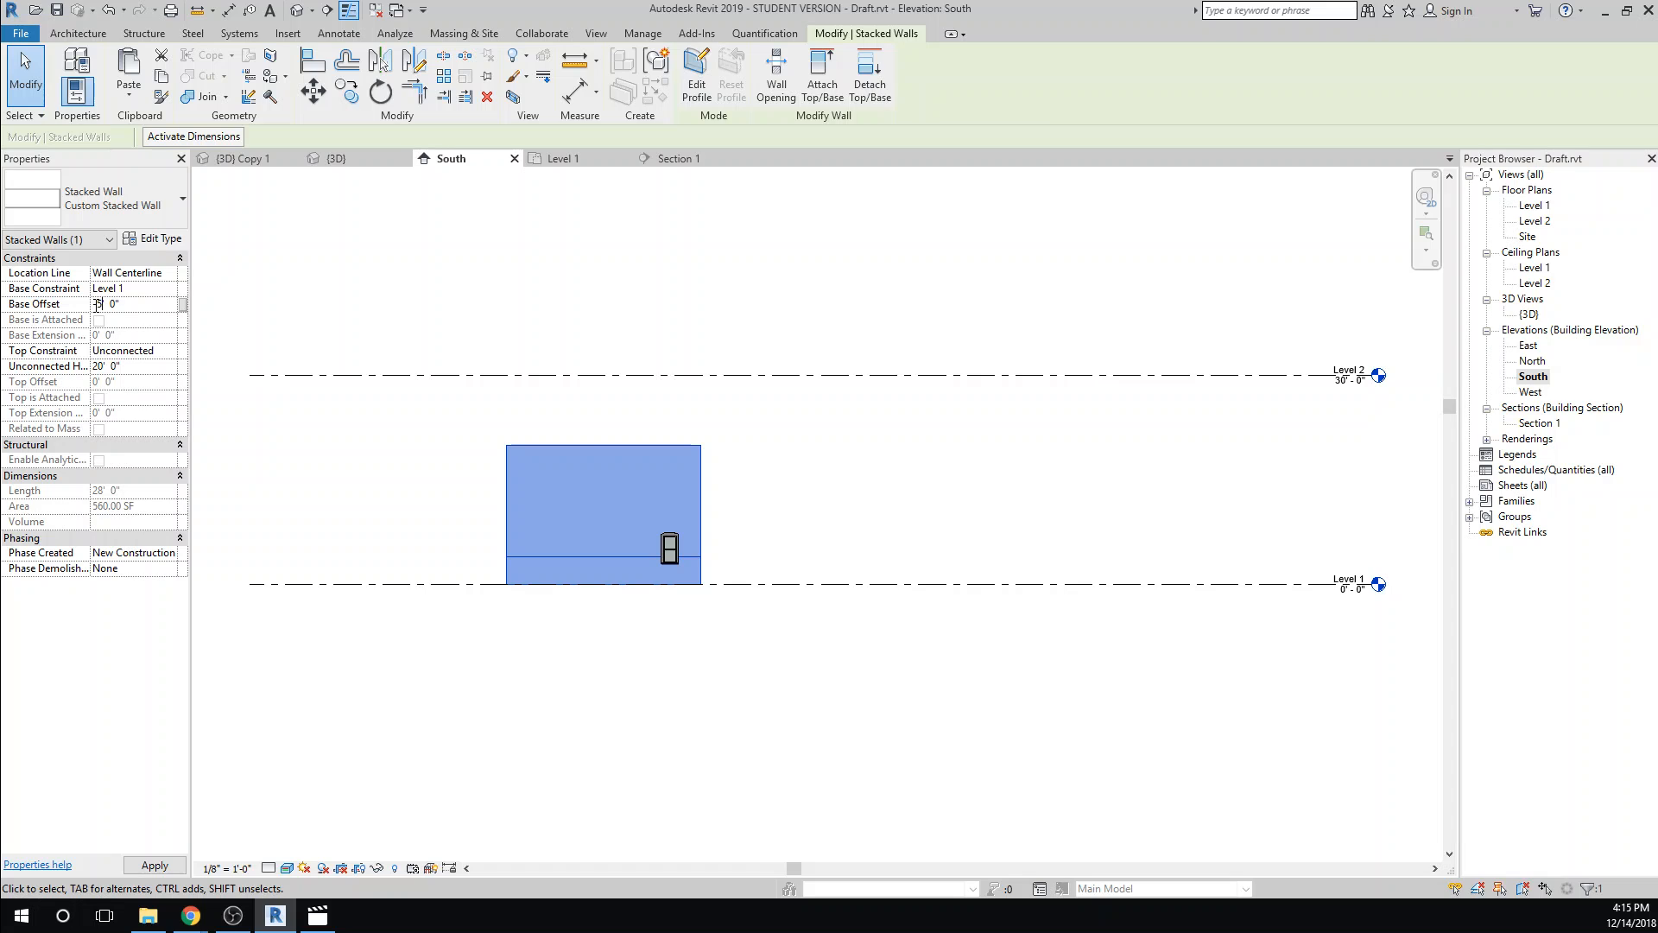
{"action": "type", "text": "-5"}
{"action": "left_click", "coordinate": [142, 865]}
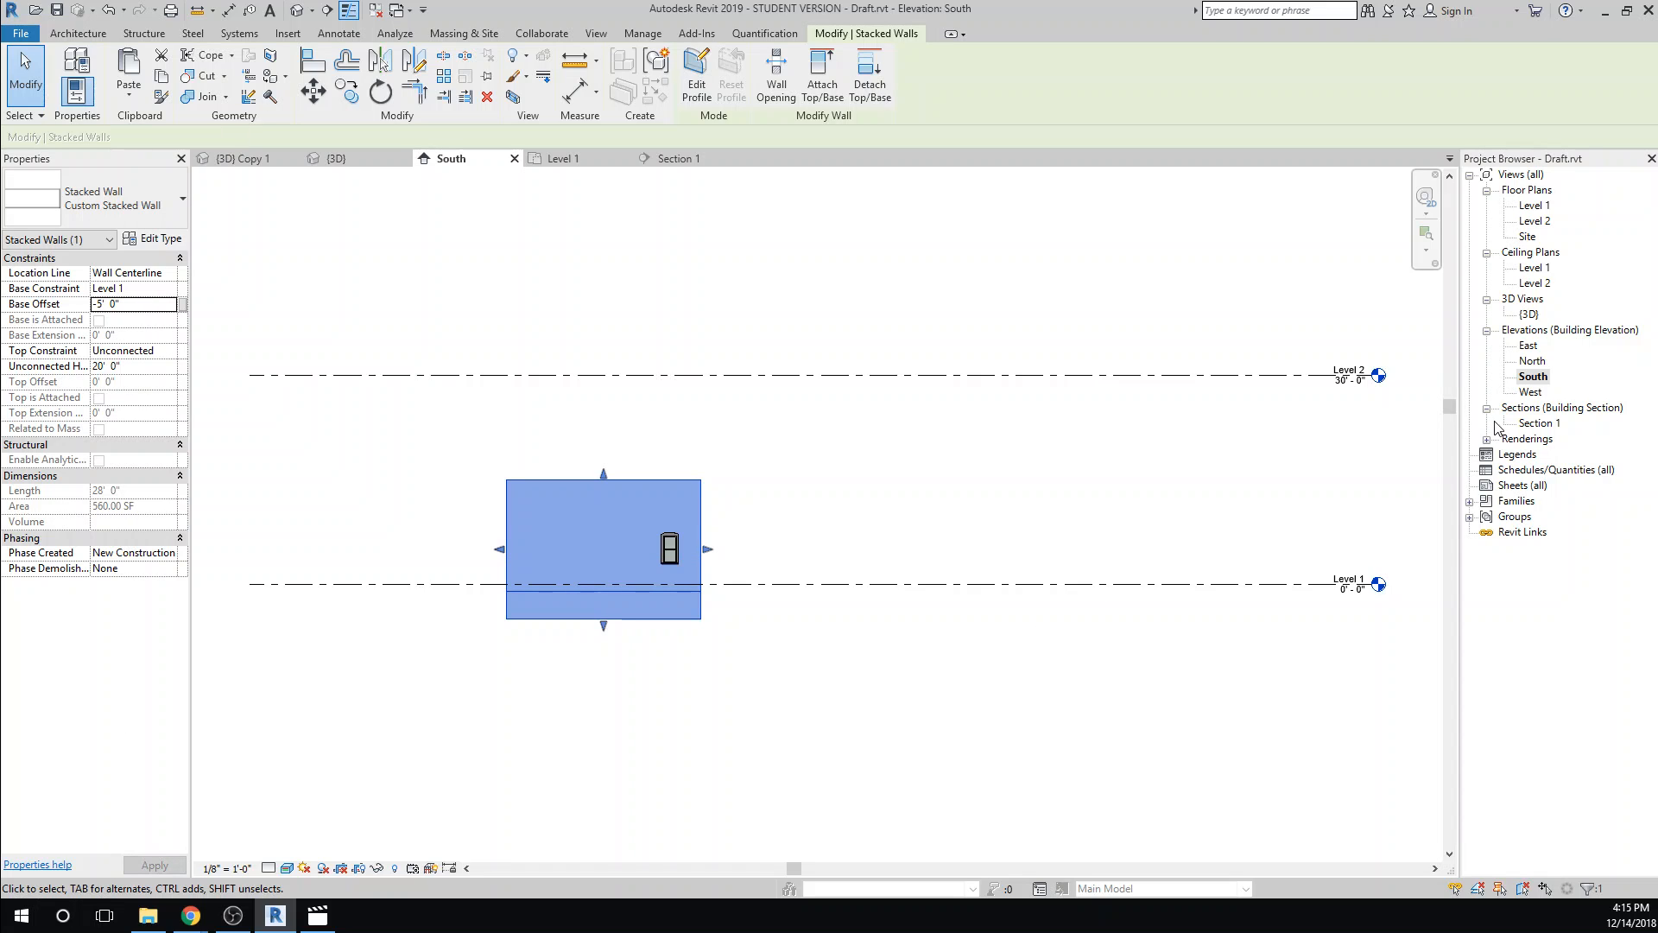
In Section 1, try stretching the stacked wall's base down to an offset of about -6' 2", and undo it
{"action": "left_click", "coordinate": [676, 160]}
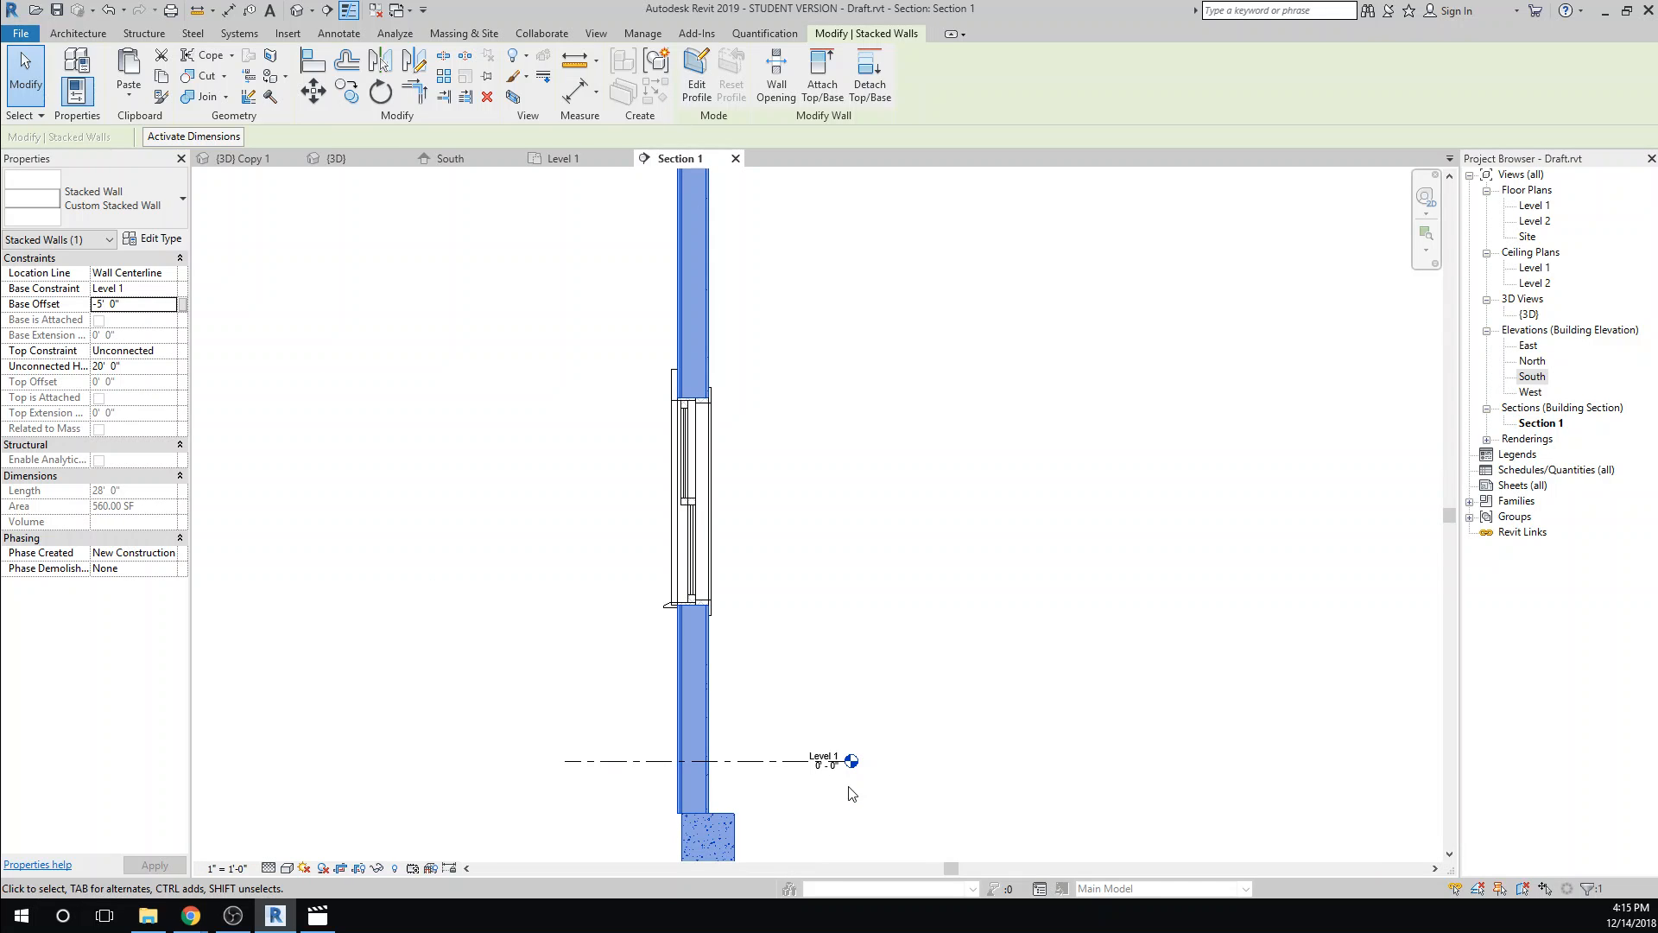
{"action": "scroll", "coordinate": [905, 791], "scroll_direction": "down", "scroll_amount": 2}
{"action": "middle_click_drag", "start_coordinate": [907, 789], "coordinate": [885, 530]}
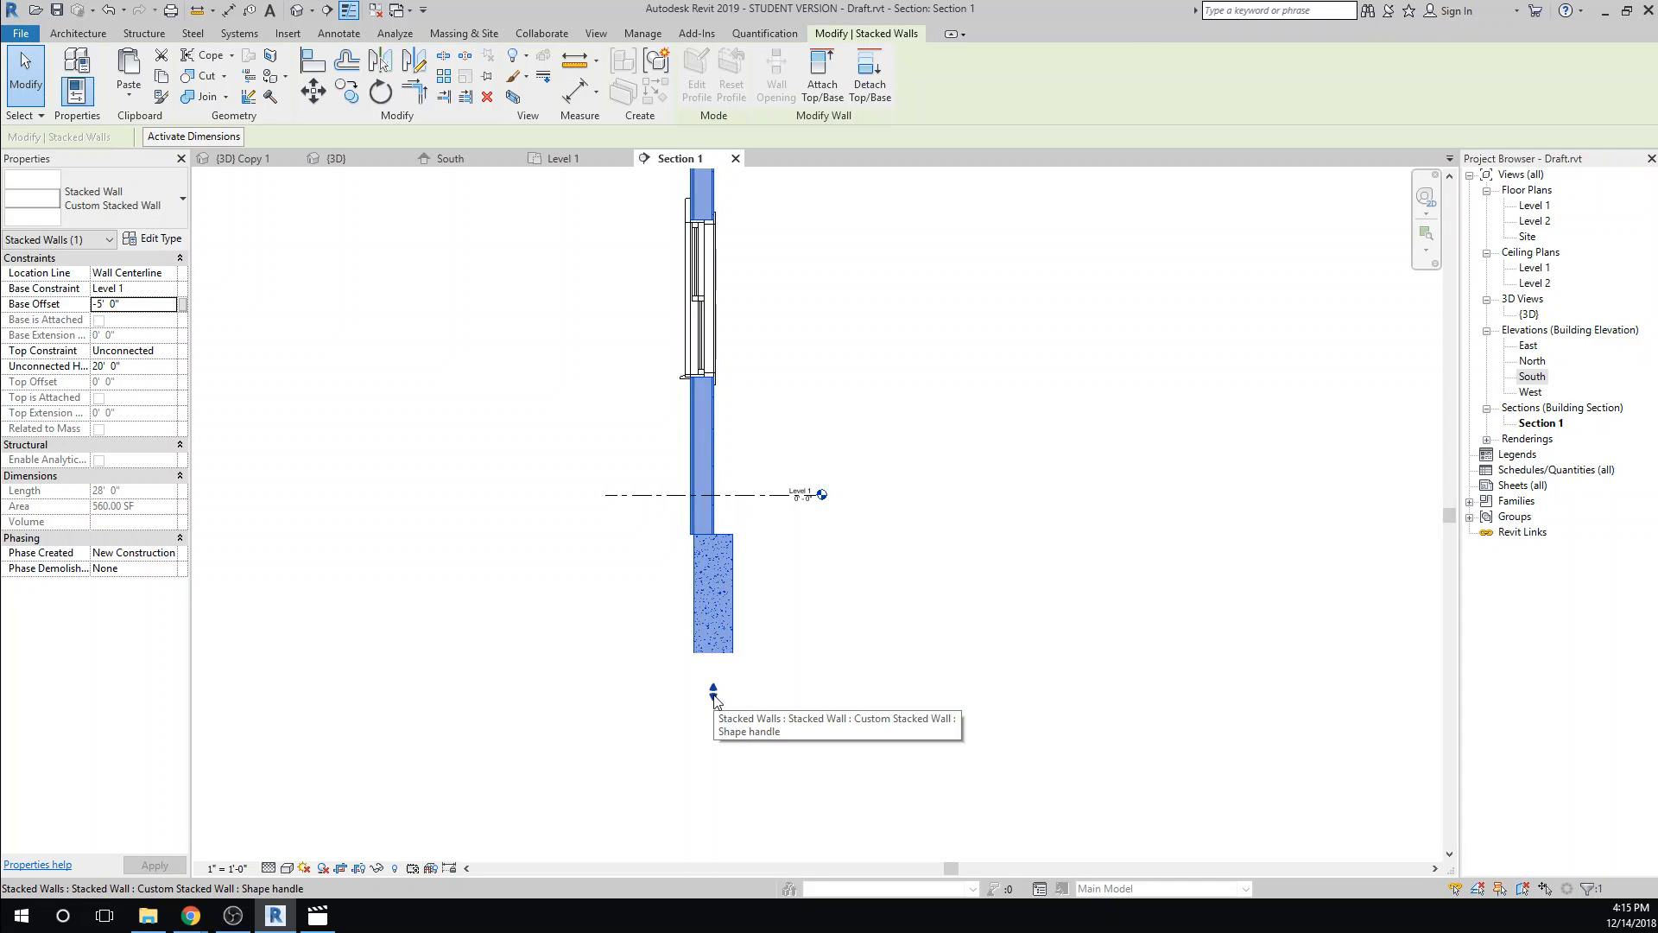
{"action": "left_click_drag", "start_coordinate": [717, 701], "coordinate": [718, 738]}
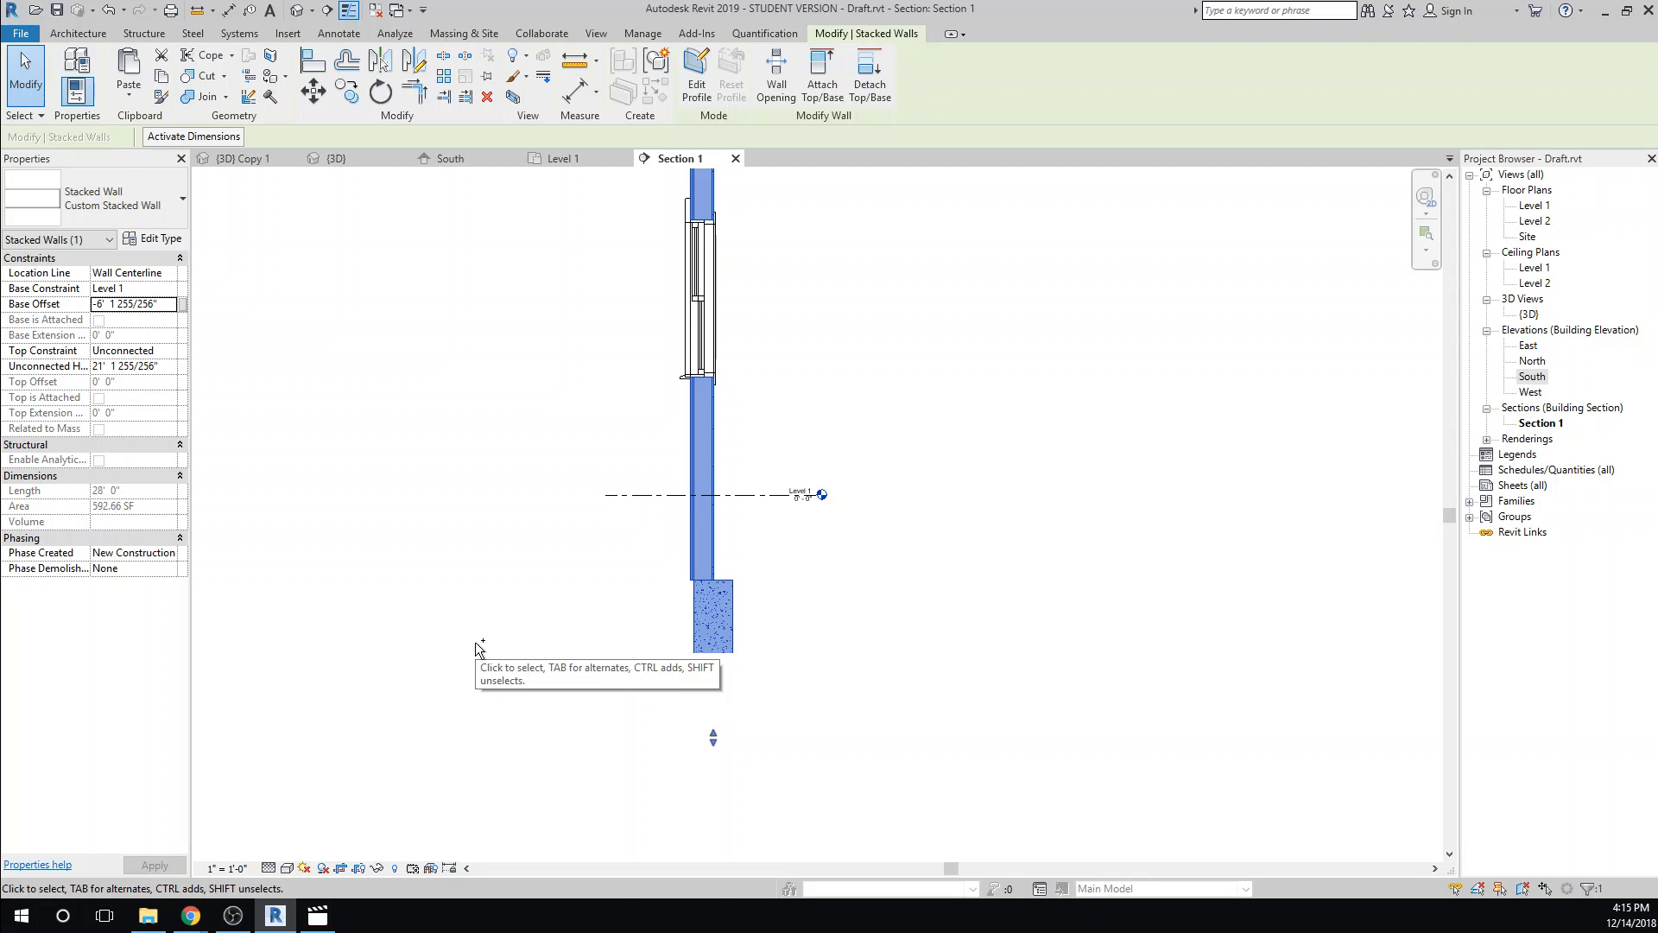
{"action": "key", "text": "ctrl+z"}
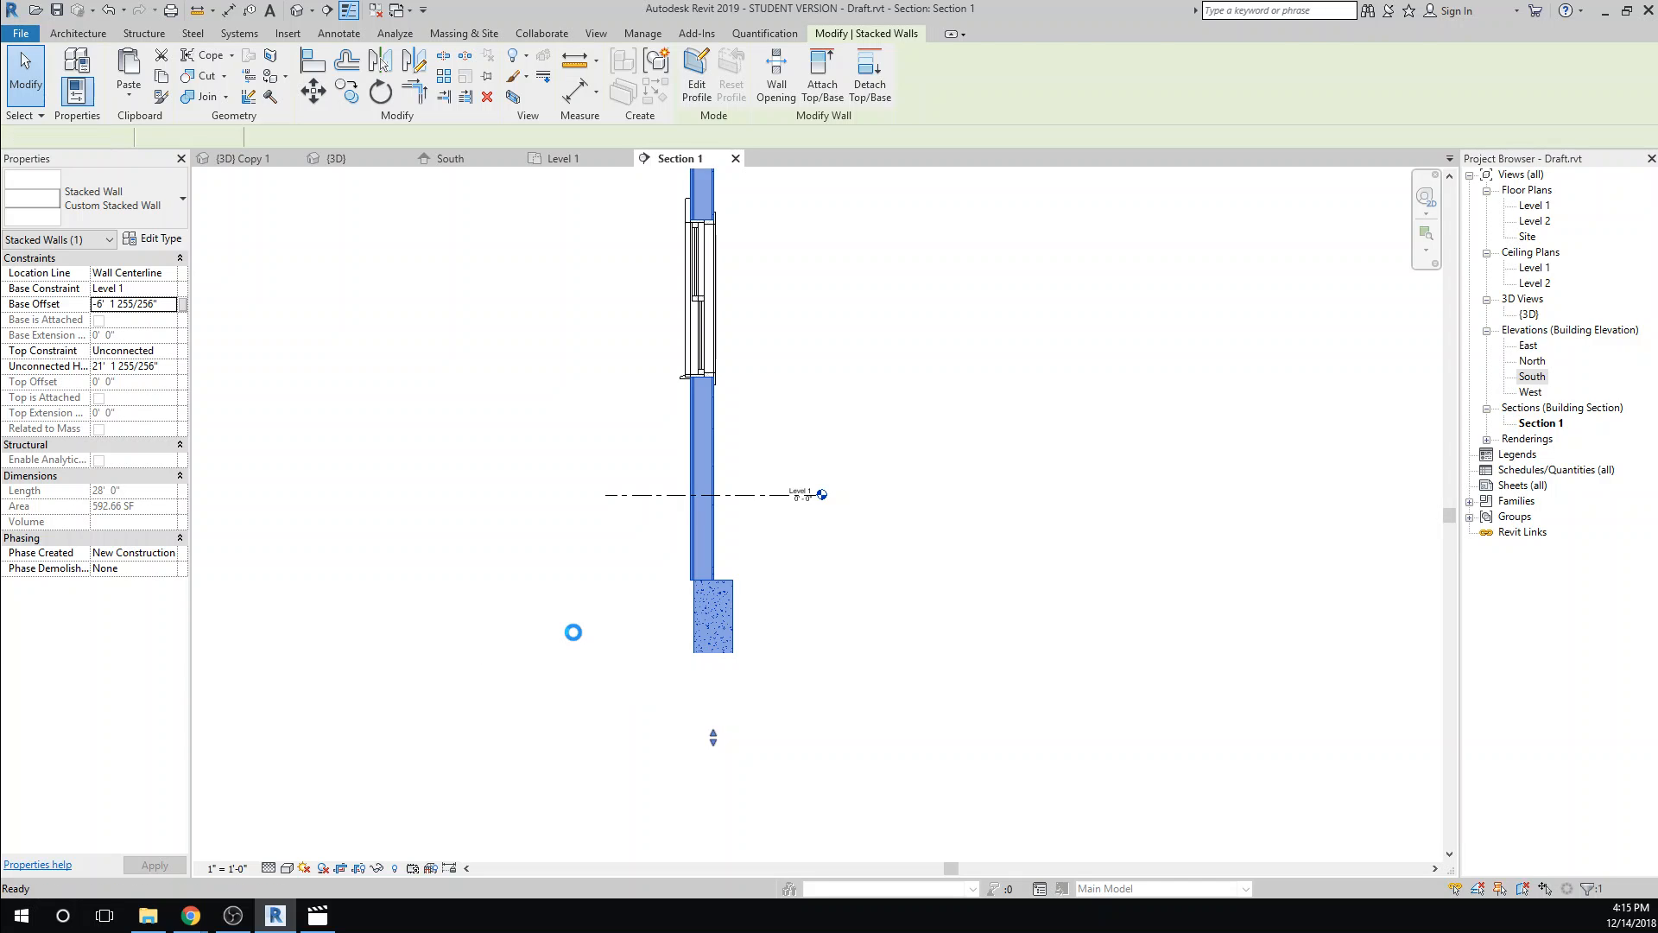
Try extending the stacked wall's base again, to an offset of about -5' 11", and undo the stretch
{"action": "left_click", "coordinate": [684, 628]}
{"action": "scroll", "coordinate": [570, 653], "scroll_direction": "down", "scroll_amount": 3}
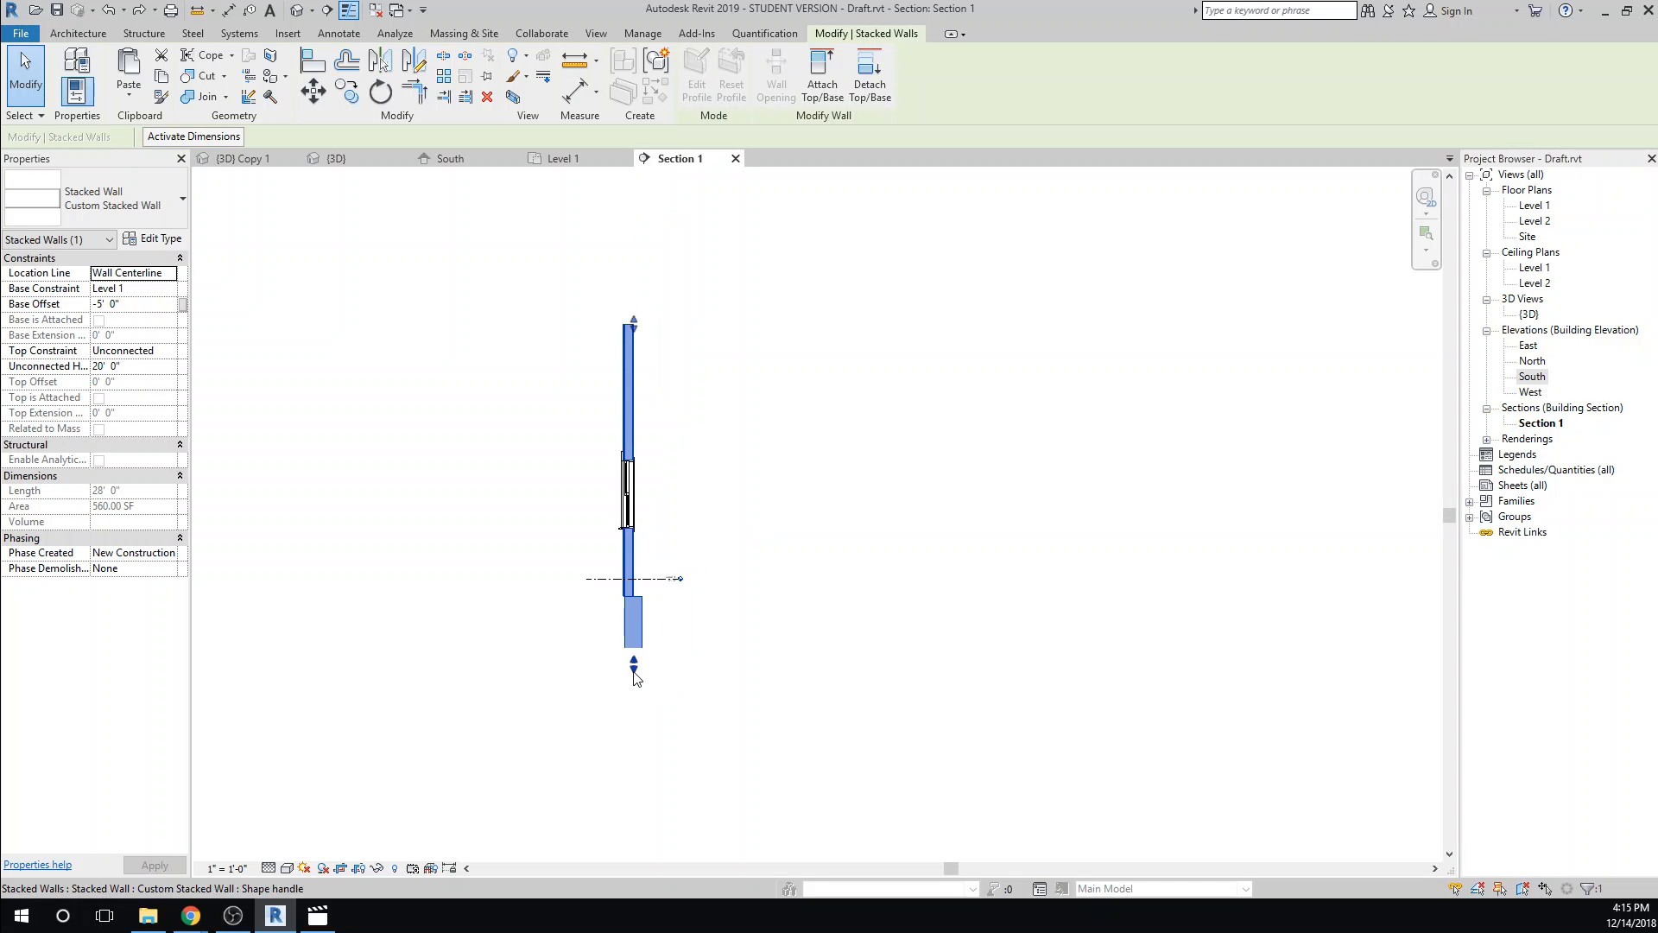
{"action": "mouse_move", "coordinate": [634, 664]}
{"action": "left_mouse_down"}
{"action": "mouse_move", "coordinate": [630, 729]}
{"action": "mouse_move", "coordinate": [614, 599]}
{"action": "mouse_move", "coordinate": [644, 637]}
{"action": "mouse_move", "coordinate": [639, 672]}
{"action": "left_mouse_up"}
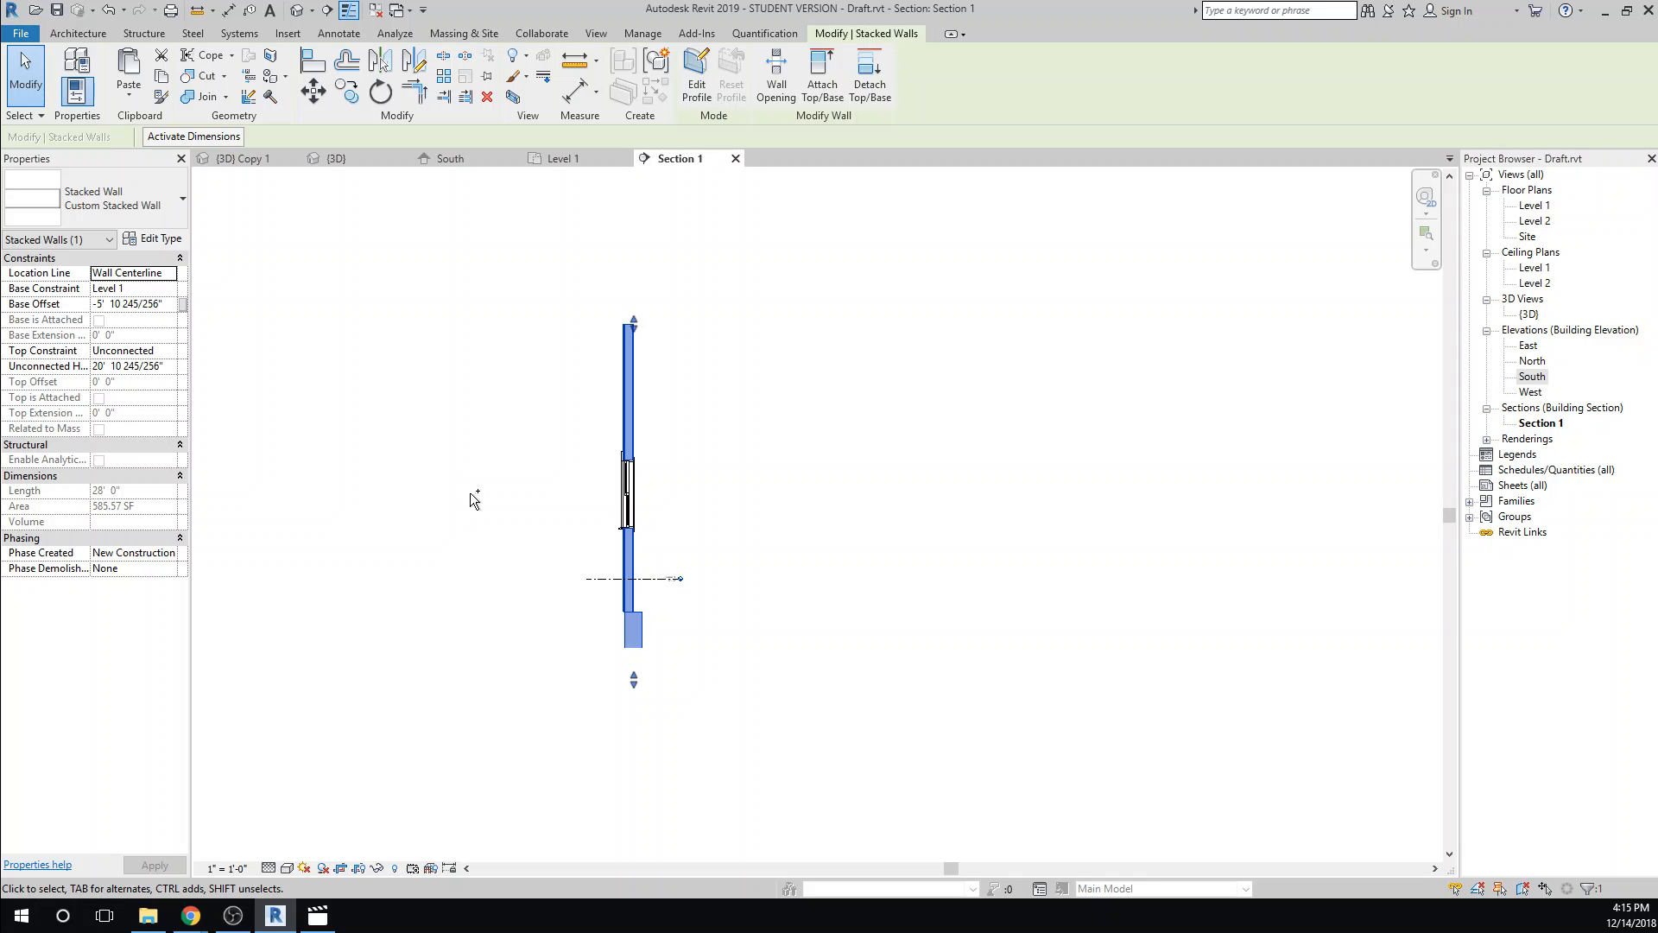
{"action": "key", "text": "ctrl+z"}
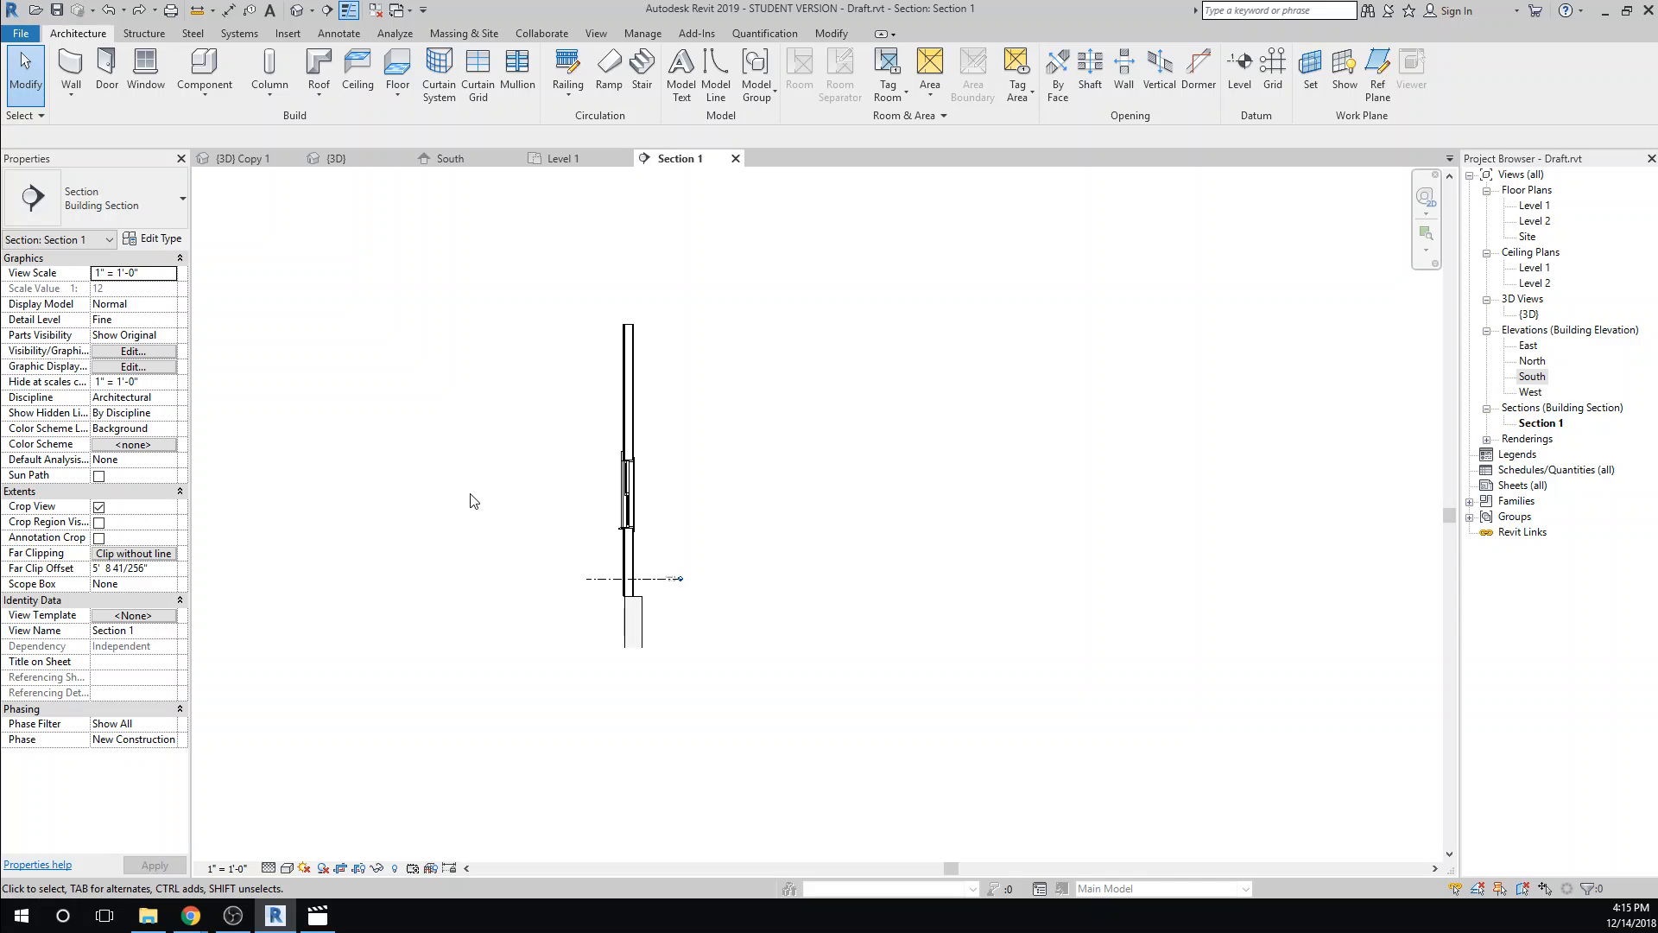
{"action": "scroll", "coordinate": [563, 528], "scroll_direction": "up", "scroll_amount": 2}
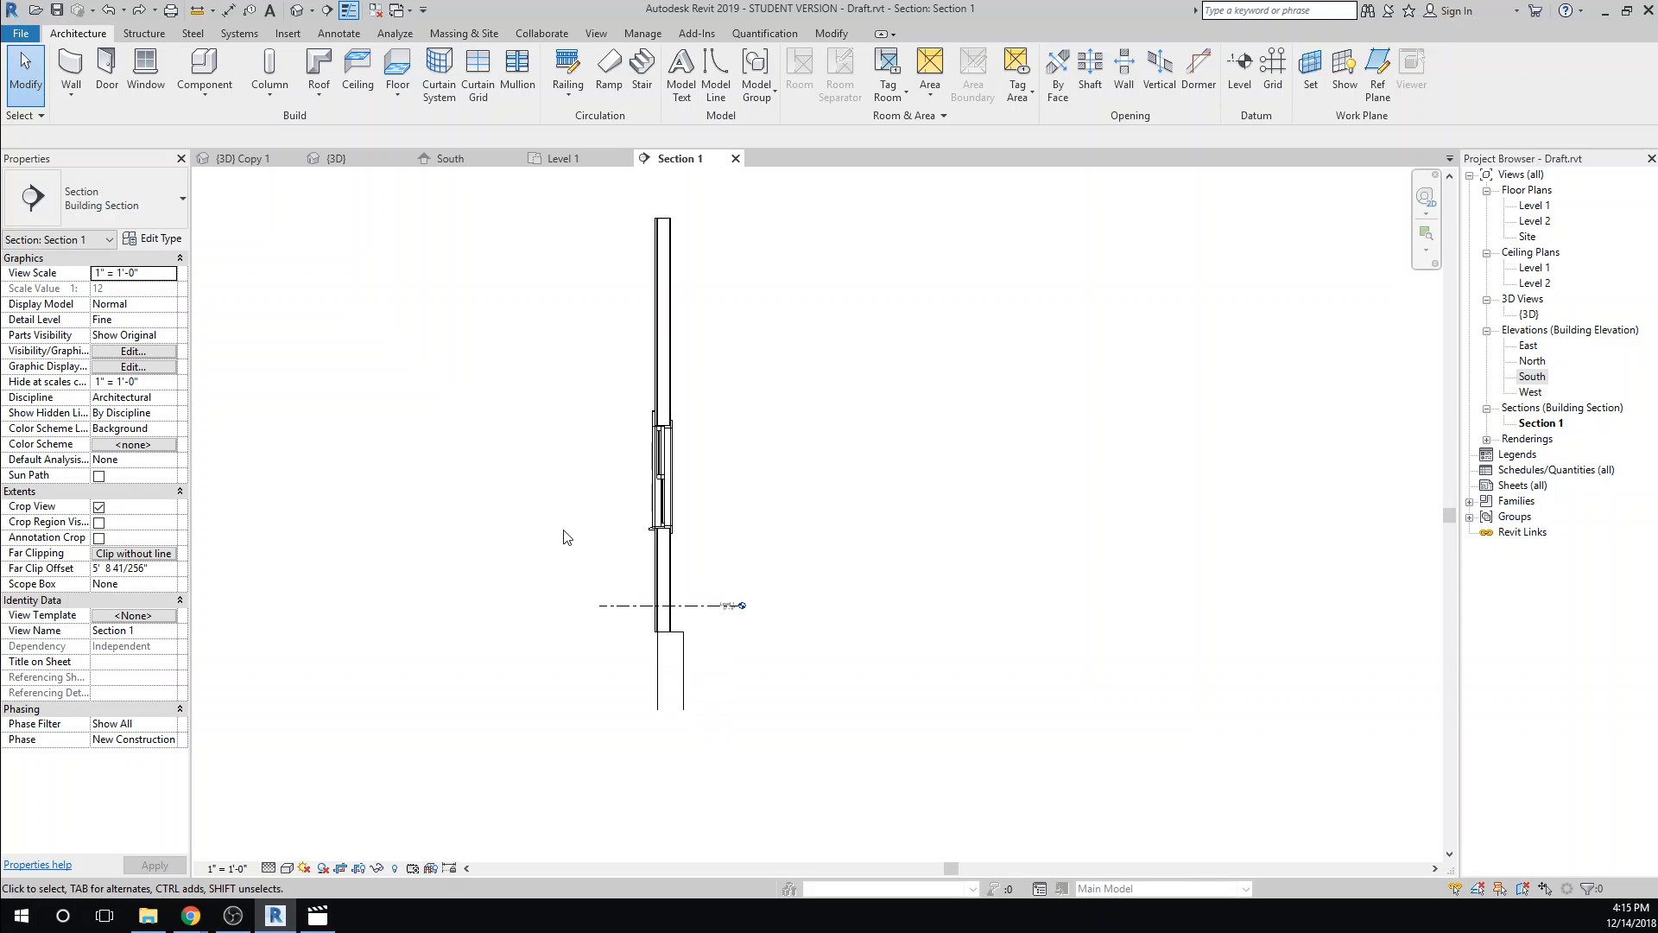
{"action": "scroll", "coordinate": [530, 557], "scroll_direction": "up", "scroll_amount": 2}
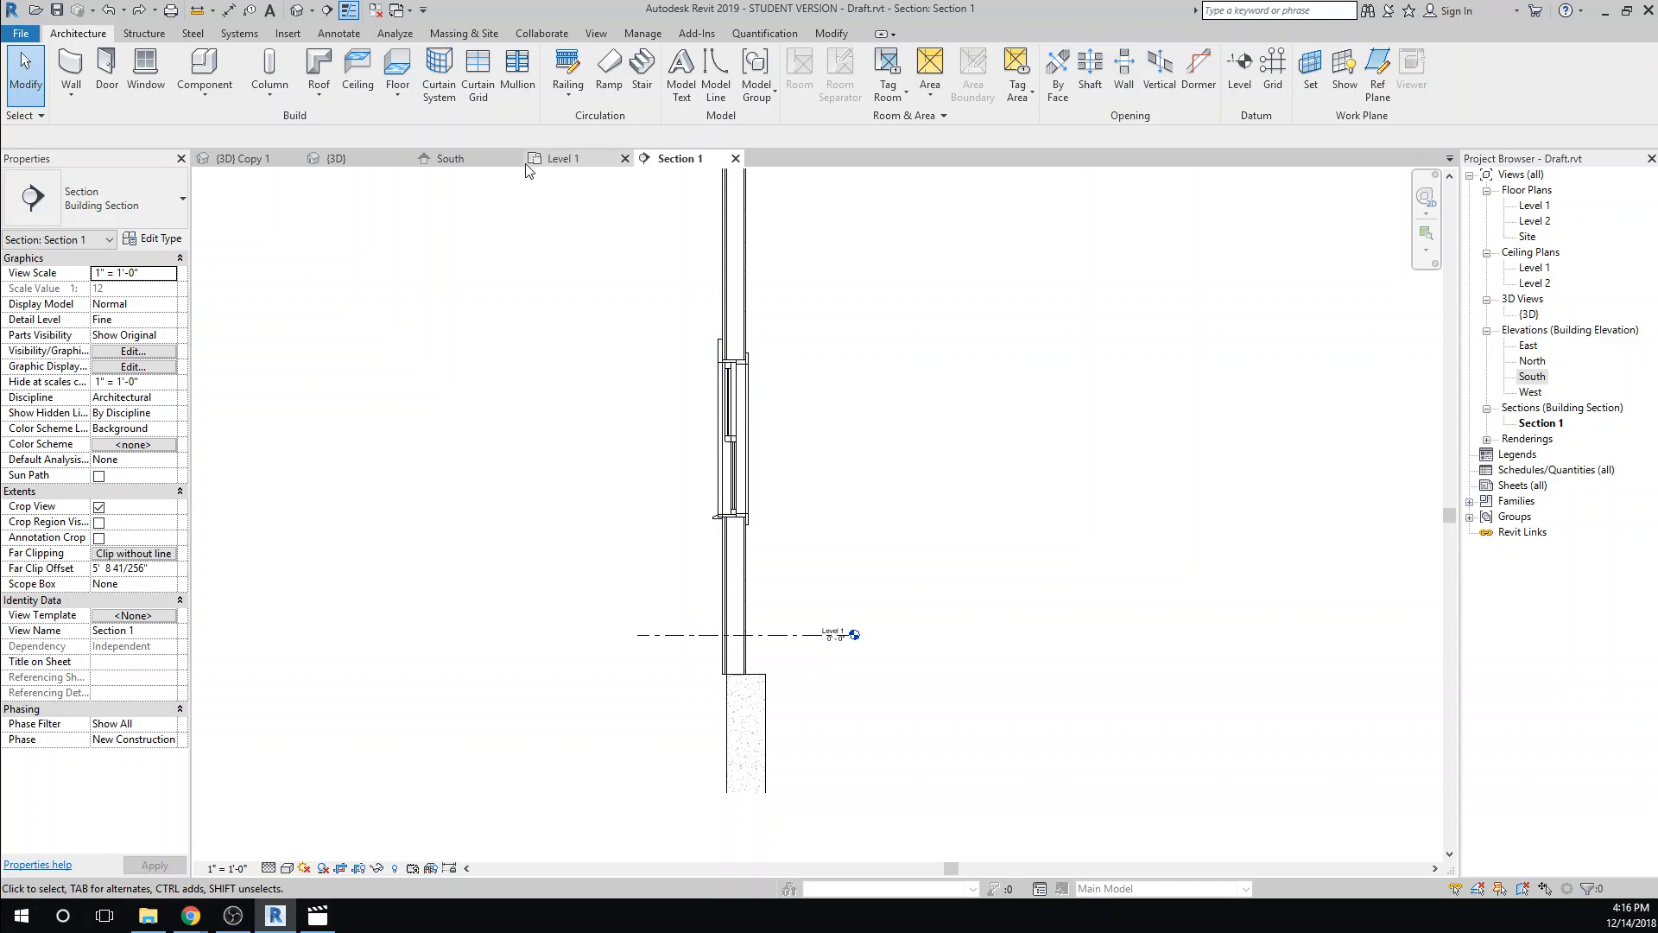
In the South elevation, set Level 2's elevation to 10' 0"
{"action": "left_click", "coordinate": [460, 159]}
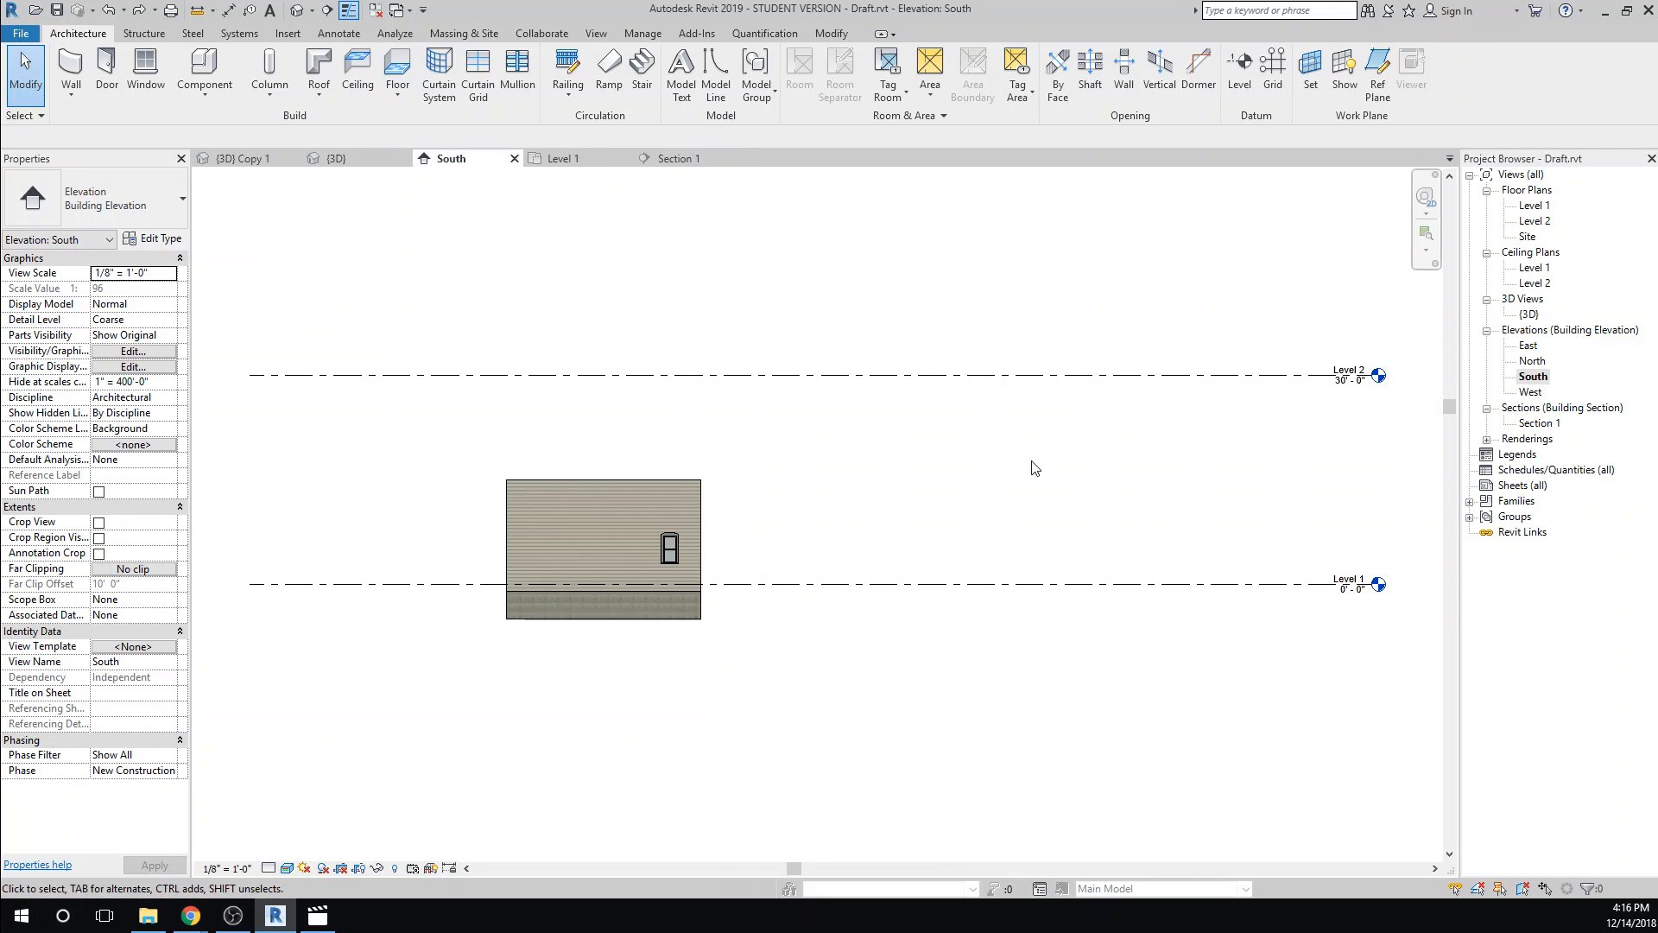
{"action": "left_click", "coordinate": [1341, 386]}
{"action": "left_click", "coordinate": [1344, 385]}
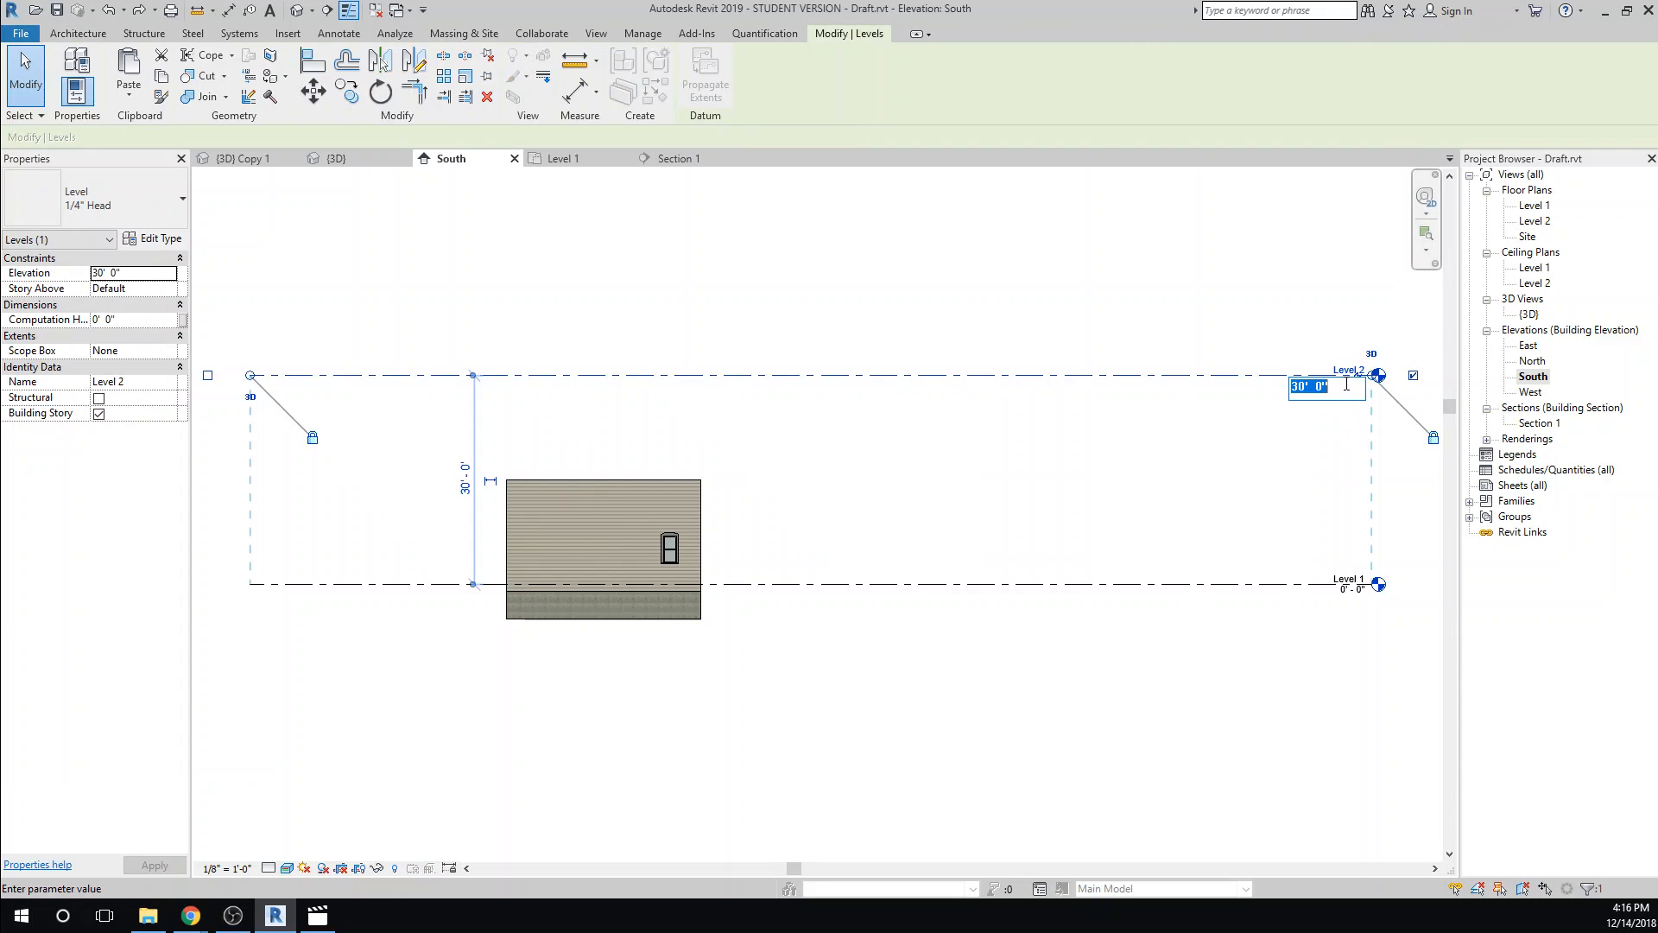
{"action": "type", "text": "10"}
{"action": "key", "text": "Return"}
{"action": "left_click", "coordinate": [1153, 417]}
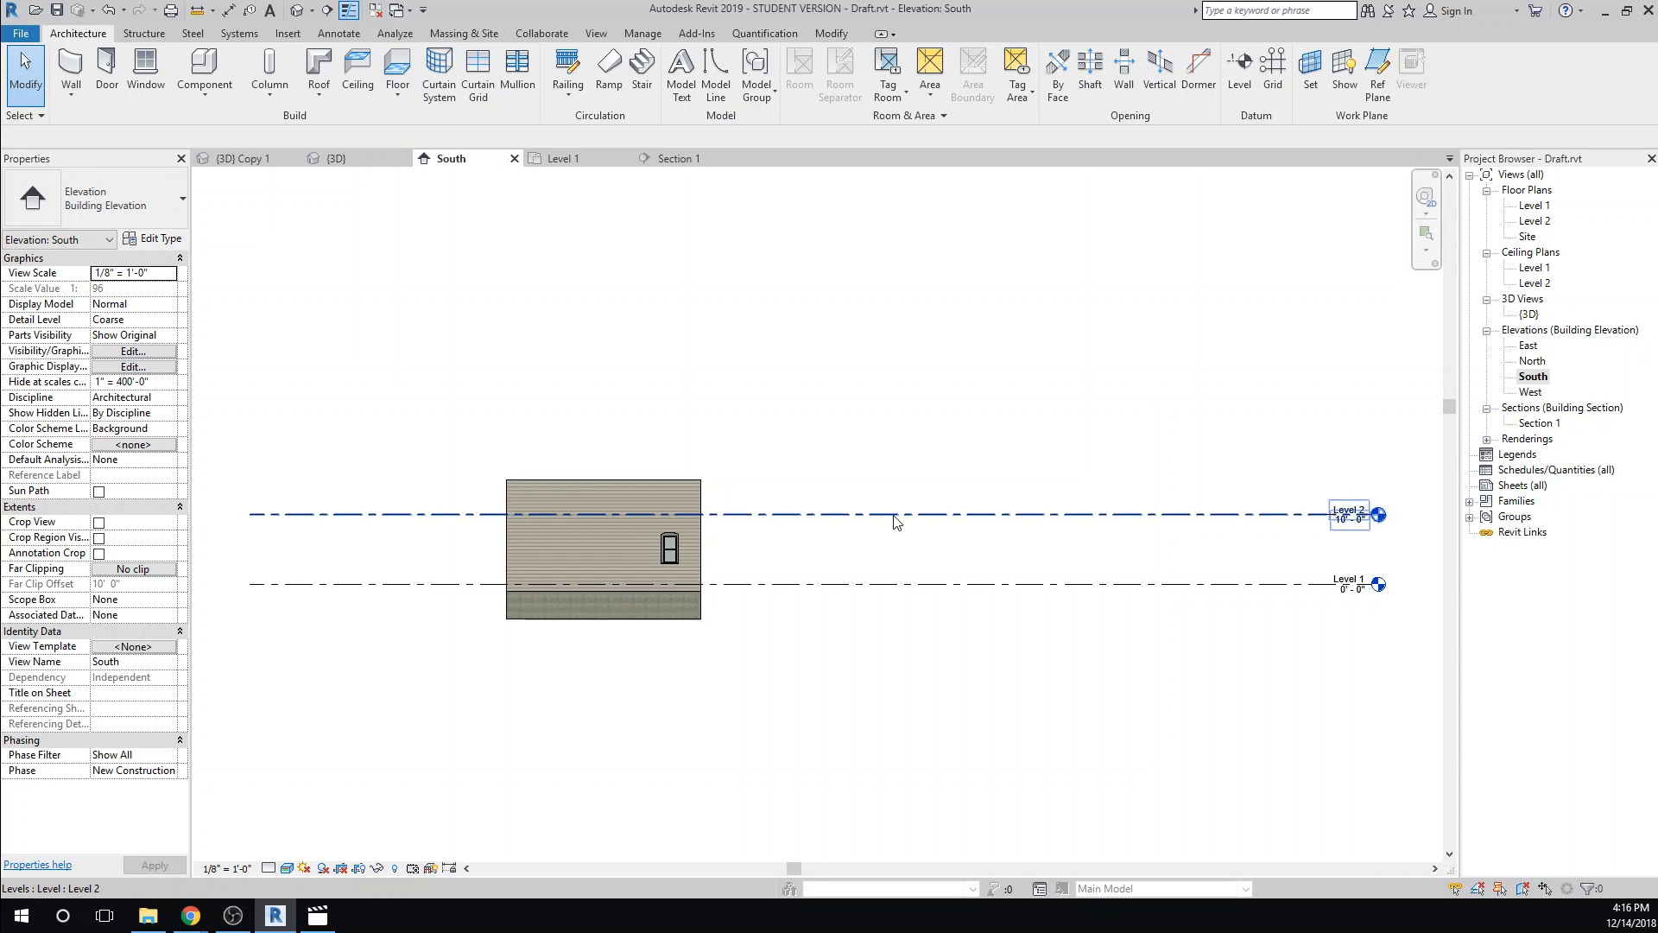
Add a new level 10' 0" above Level 2, aligned with the ends of the existing levels
{"action": "left_click", "coordinate": [1239, 74]}
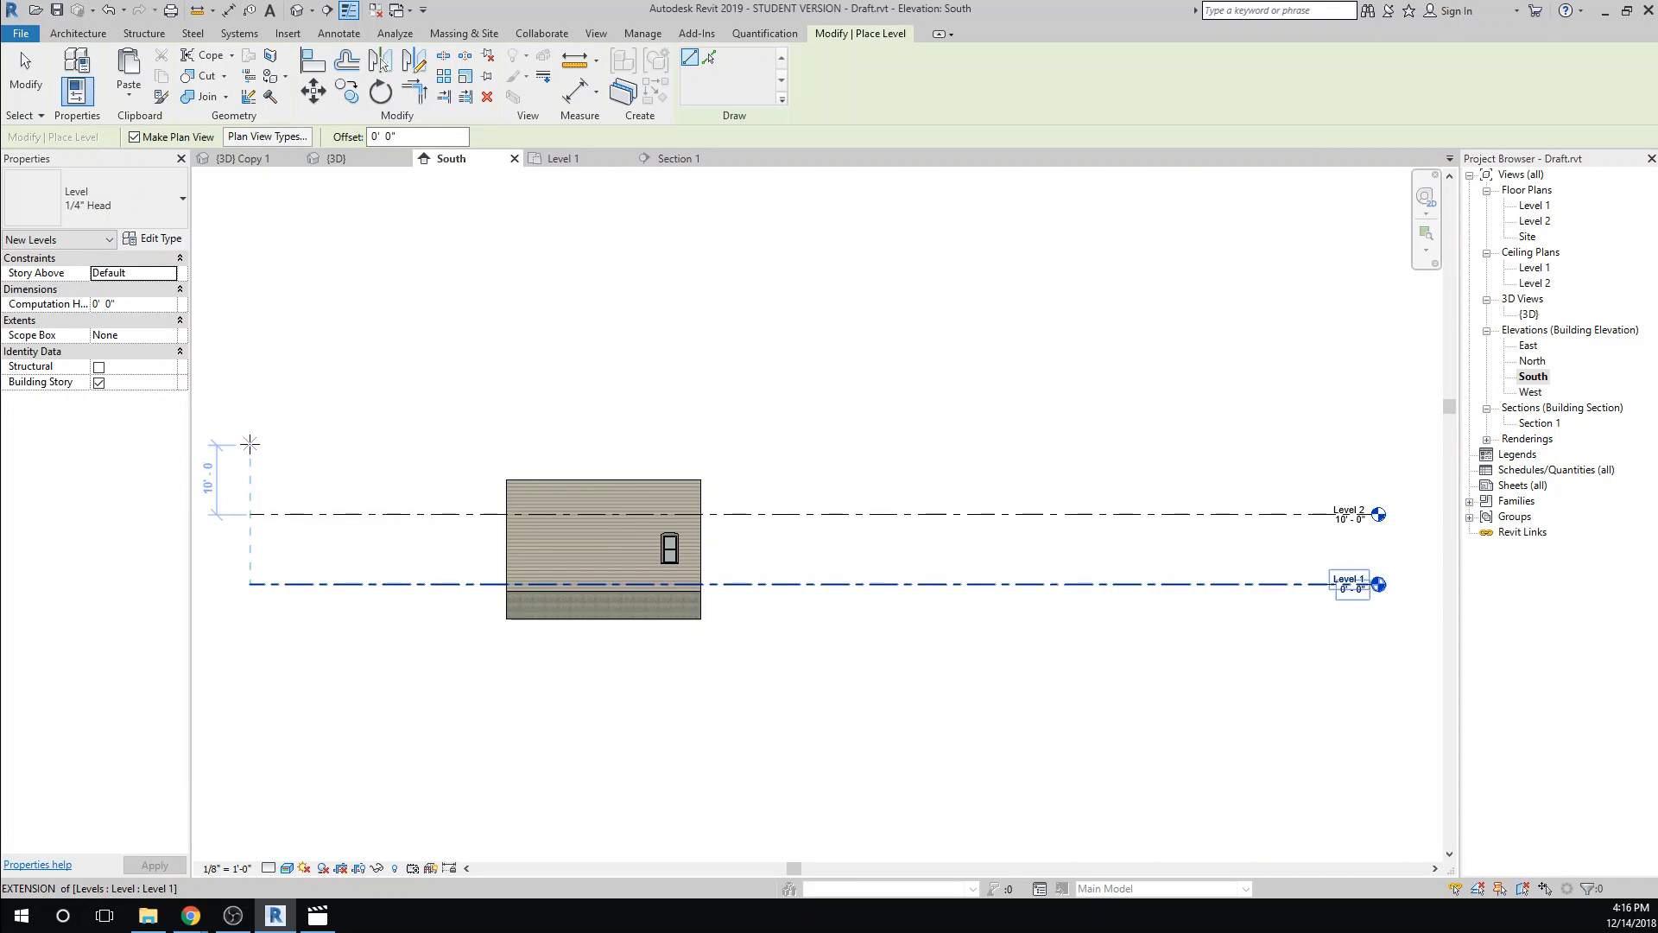
{"action": "left_click", "coordinate": [250, 444]}
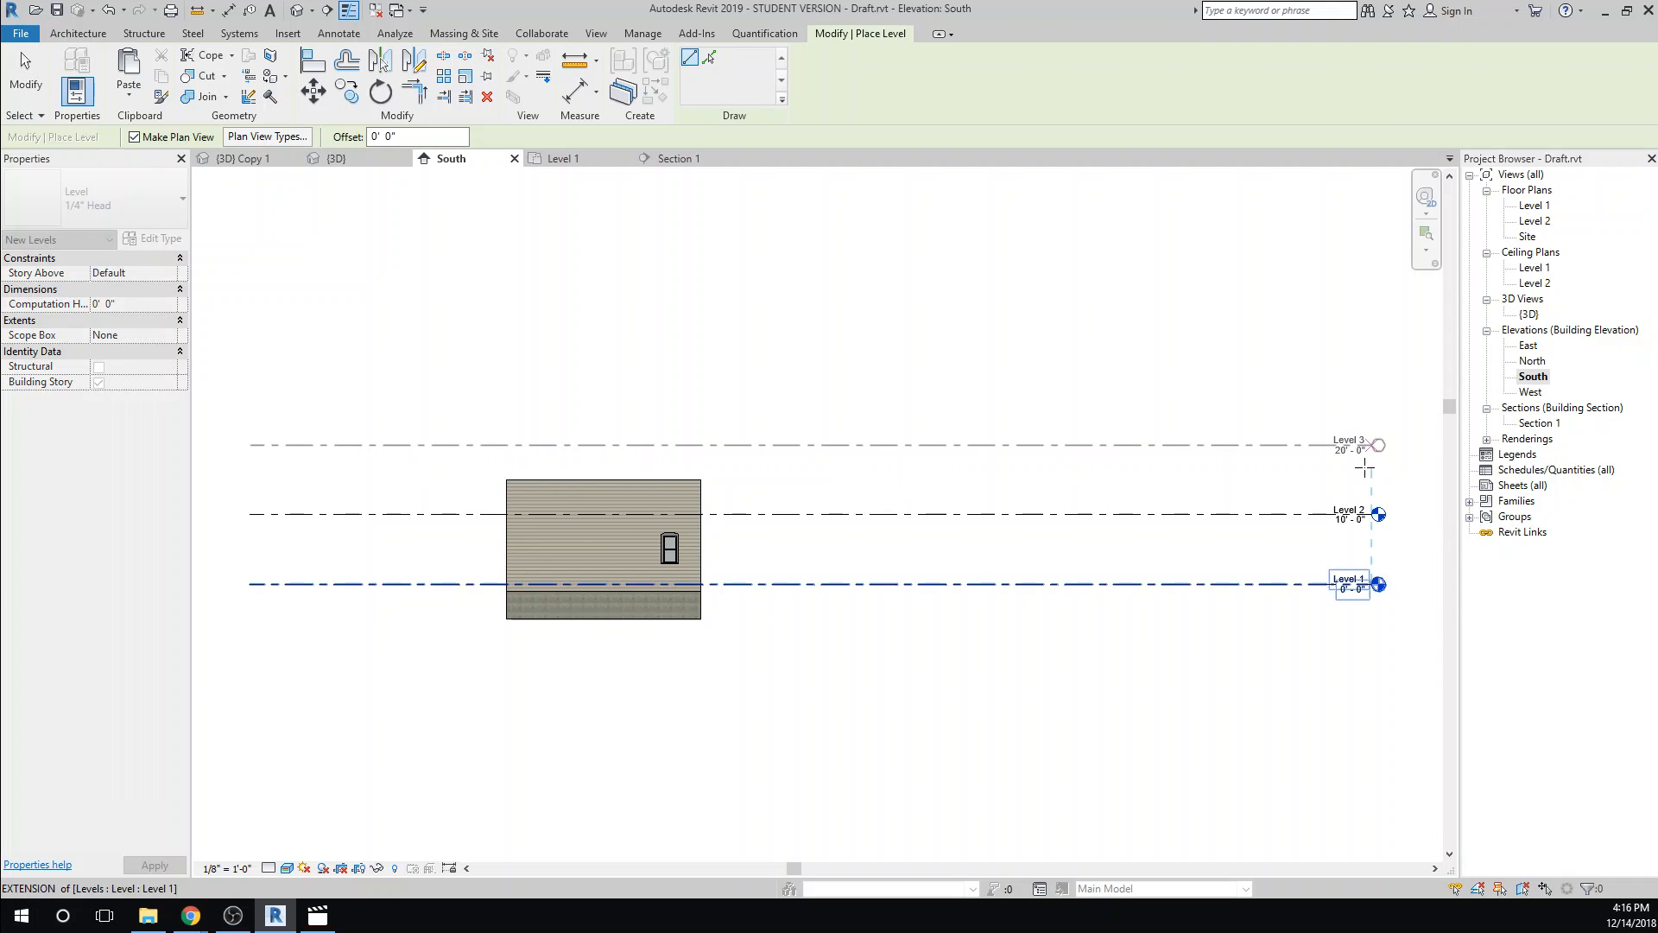
{"action": "left_click", "coordinate": [1370, 446]}
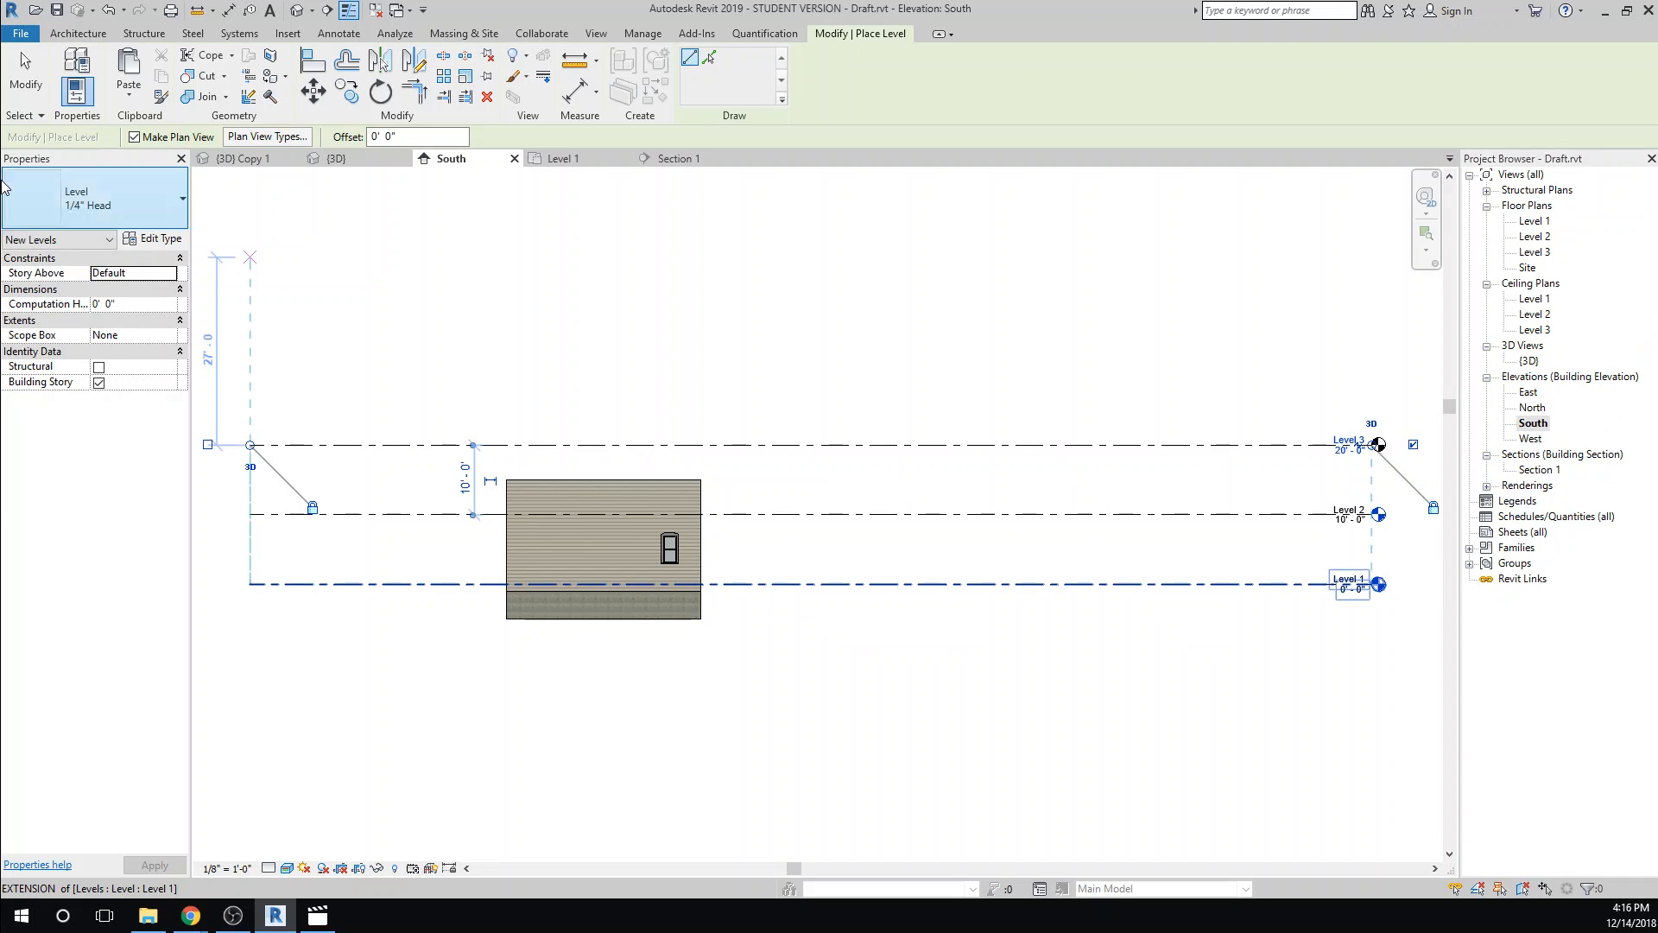
{"action": "left_click", "coordinate": [18, 88]}
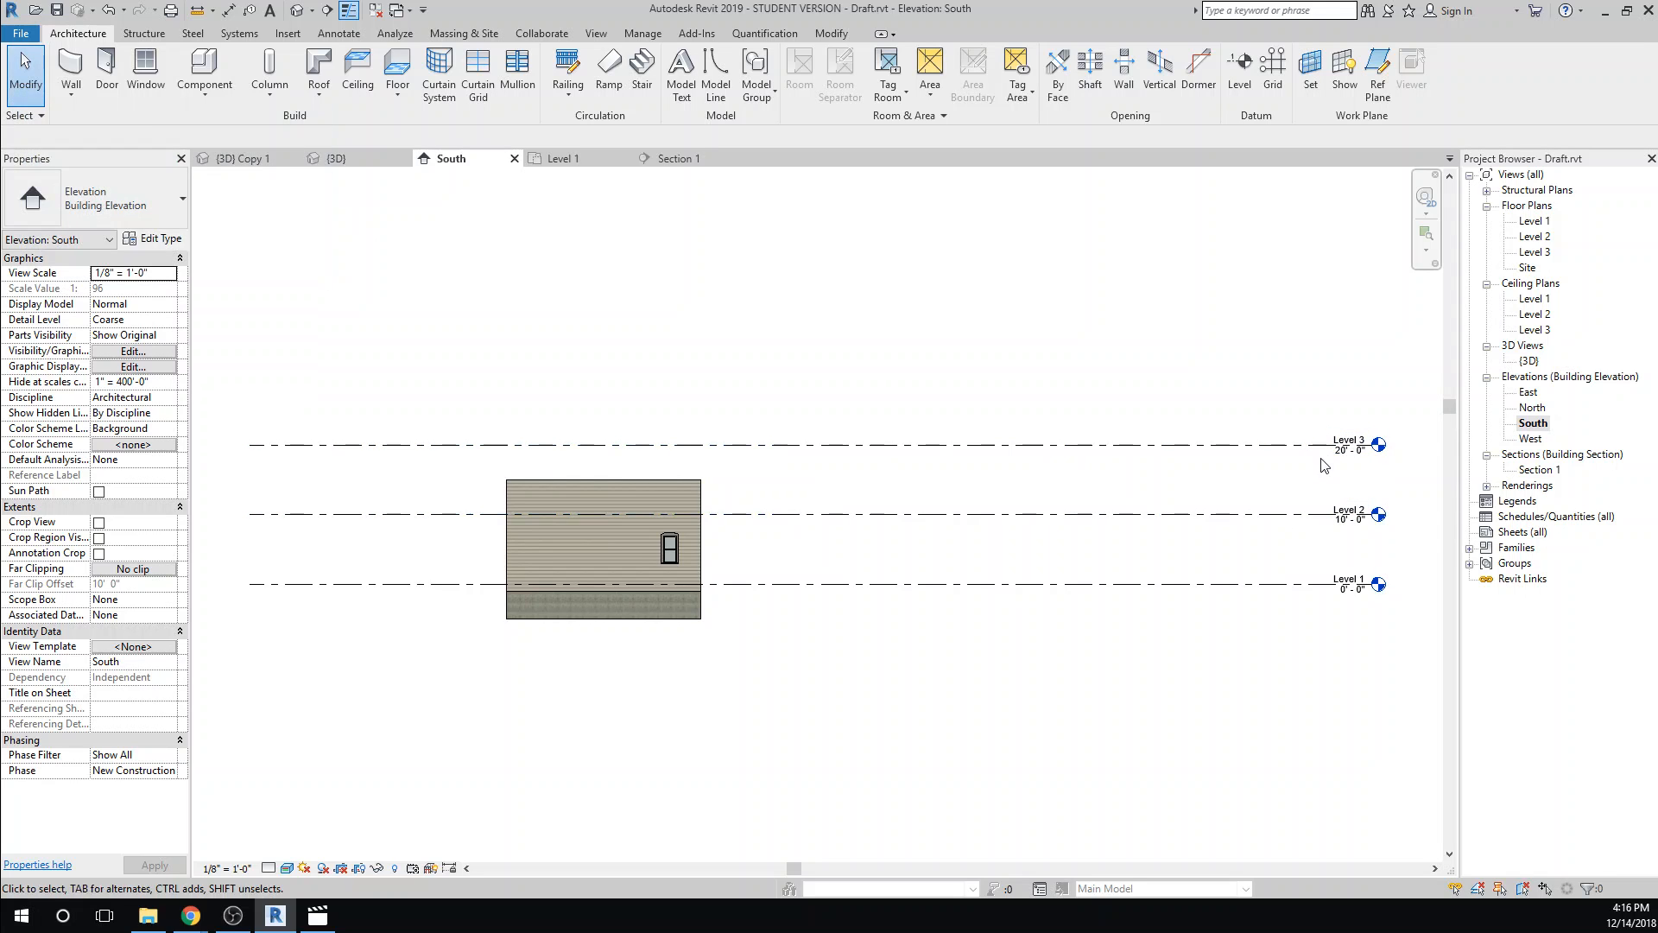
Rename Level 3 as "Top of Plate" and rename its corresponding views as well
{"action": "scroll", "coordinate": [1343, 516], "scroll_direction": "up", "scroll_amount": 5}
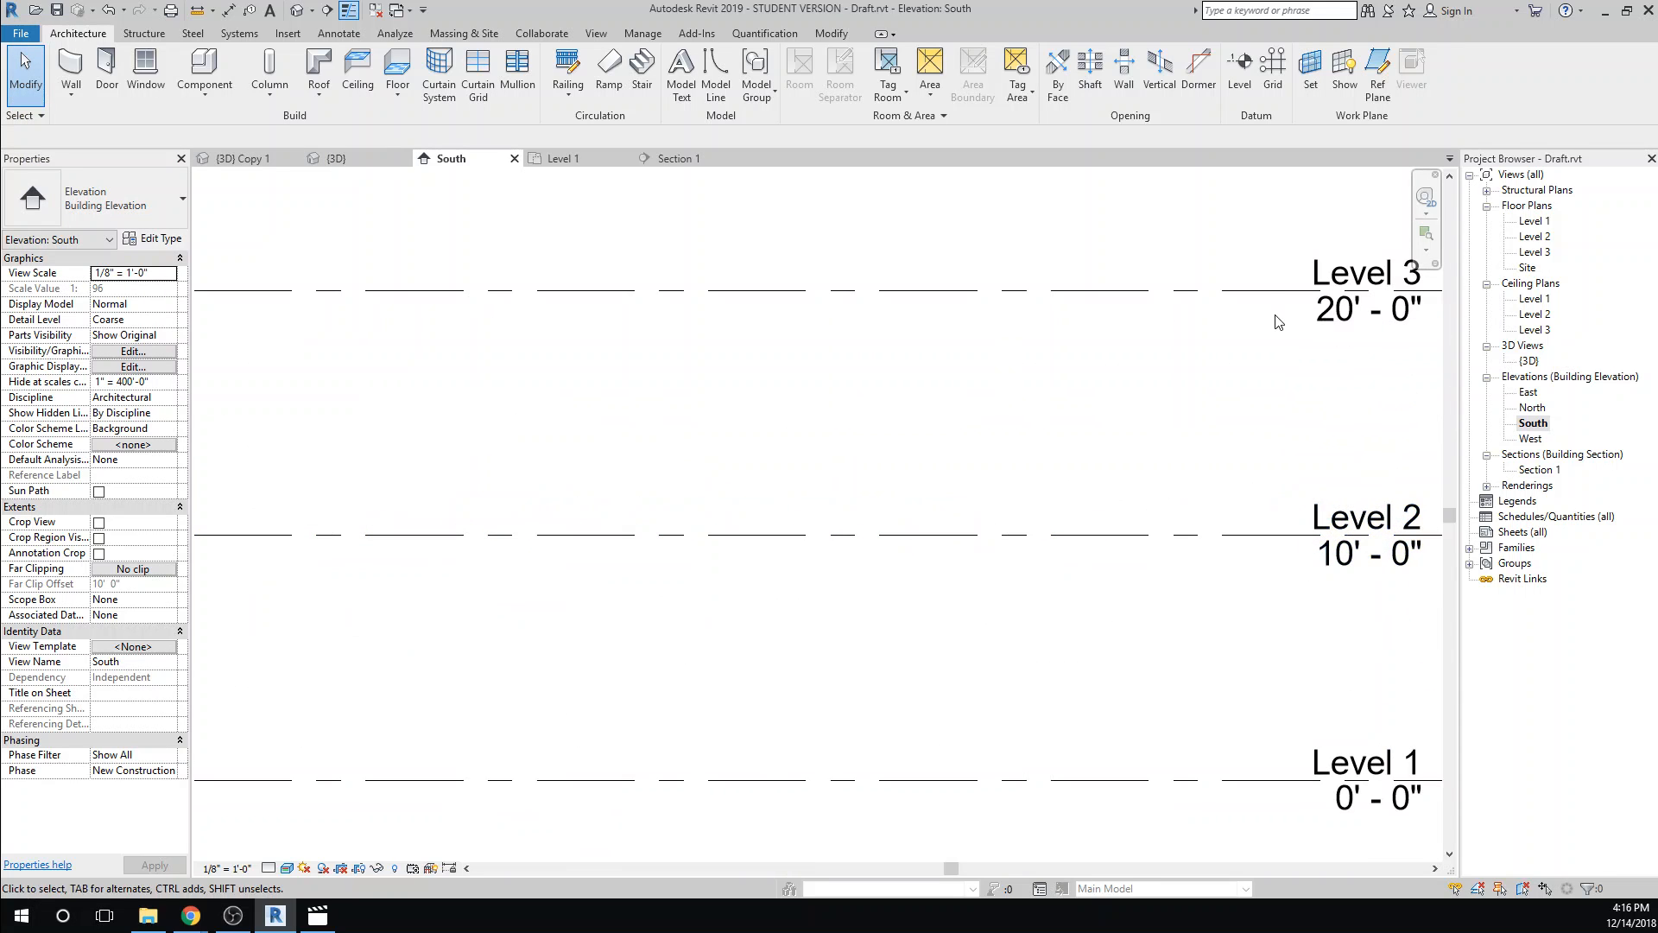
{"action": "left_click", "coordinate": [1319, 262]}
{"action": "left_click", "coordinate": [1314, 278]}
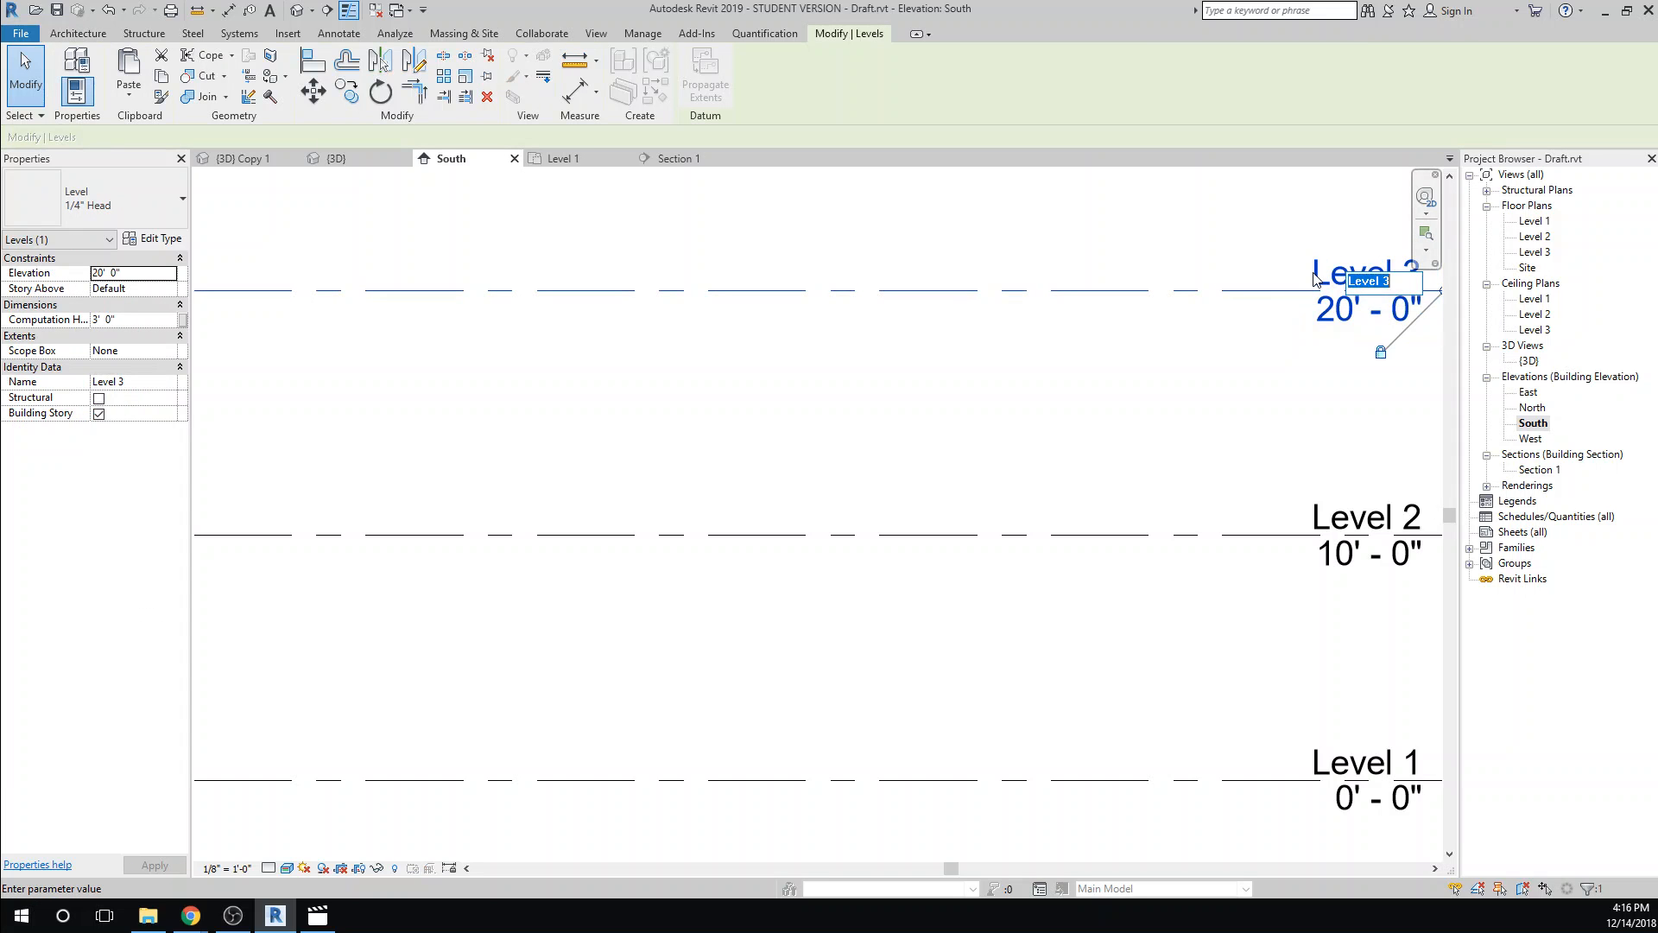
{"action": "type", "text": "Top of Plate"}
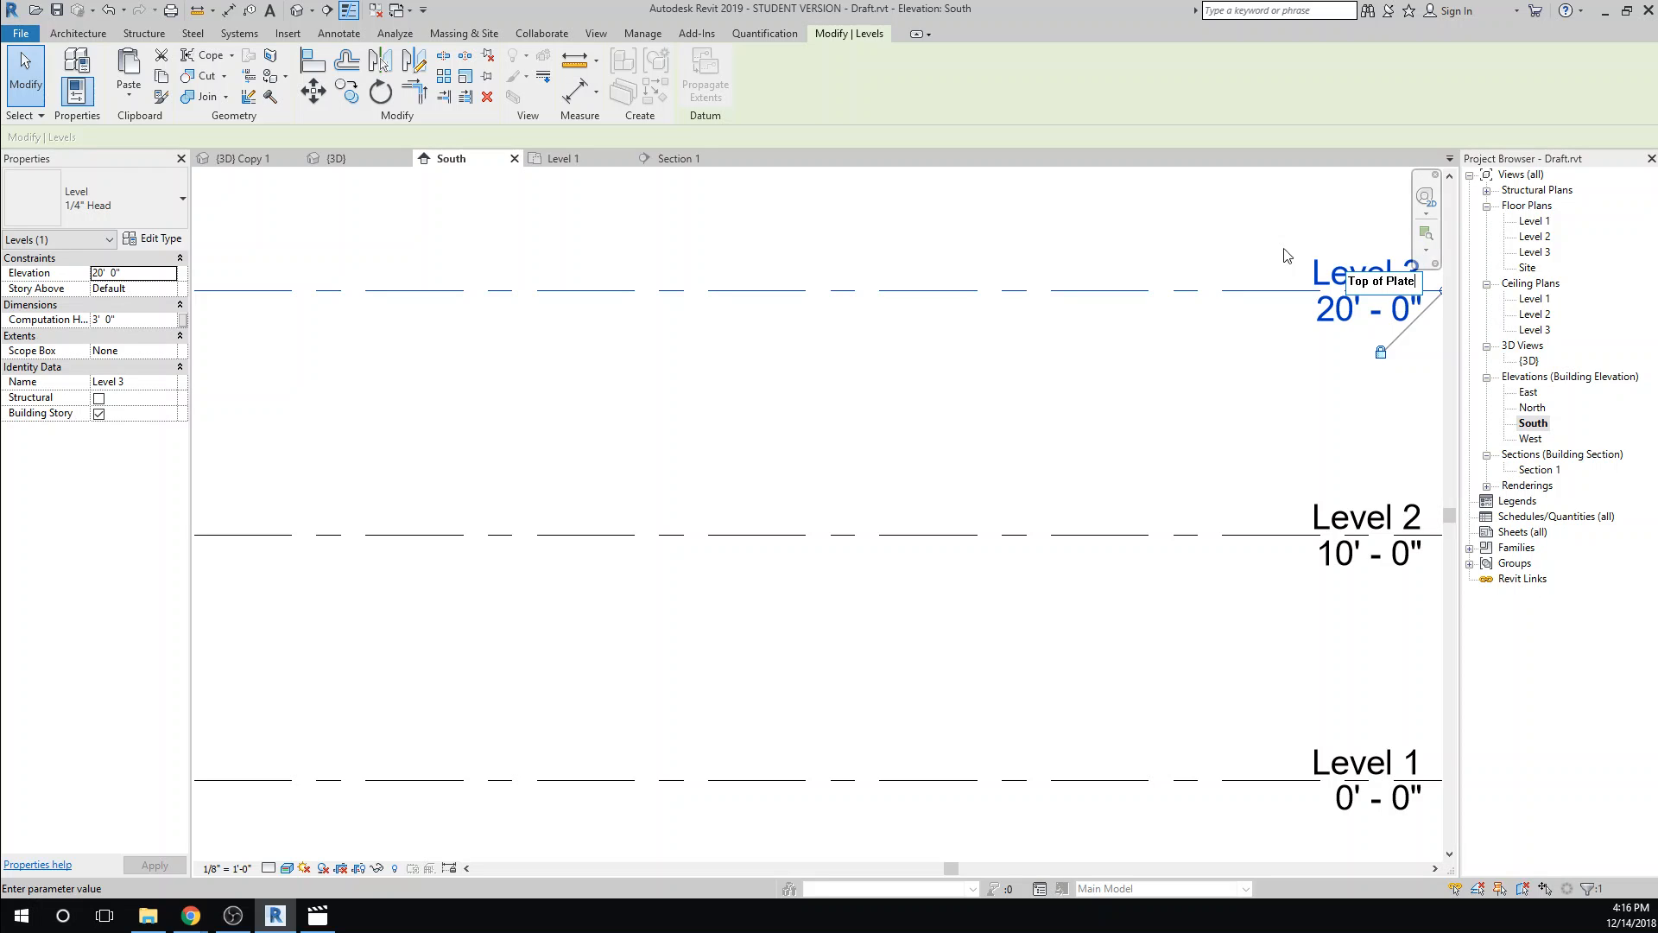
{"action": "left_click", "coordinate": [1293, 372]}
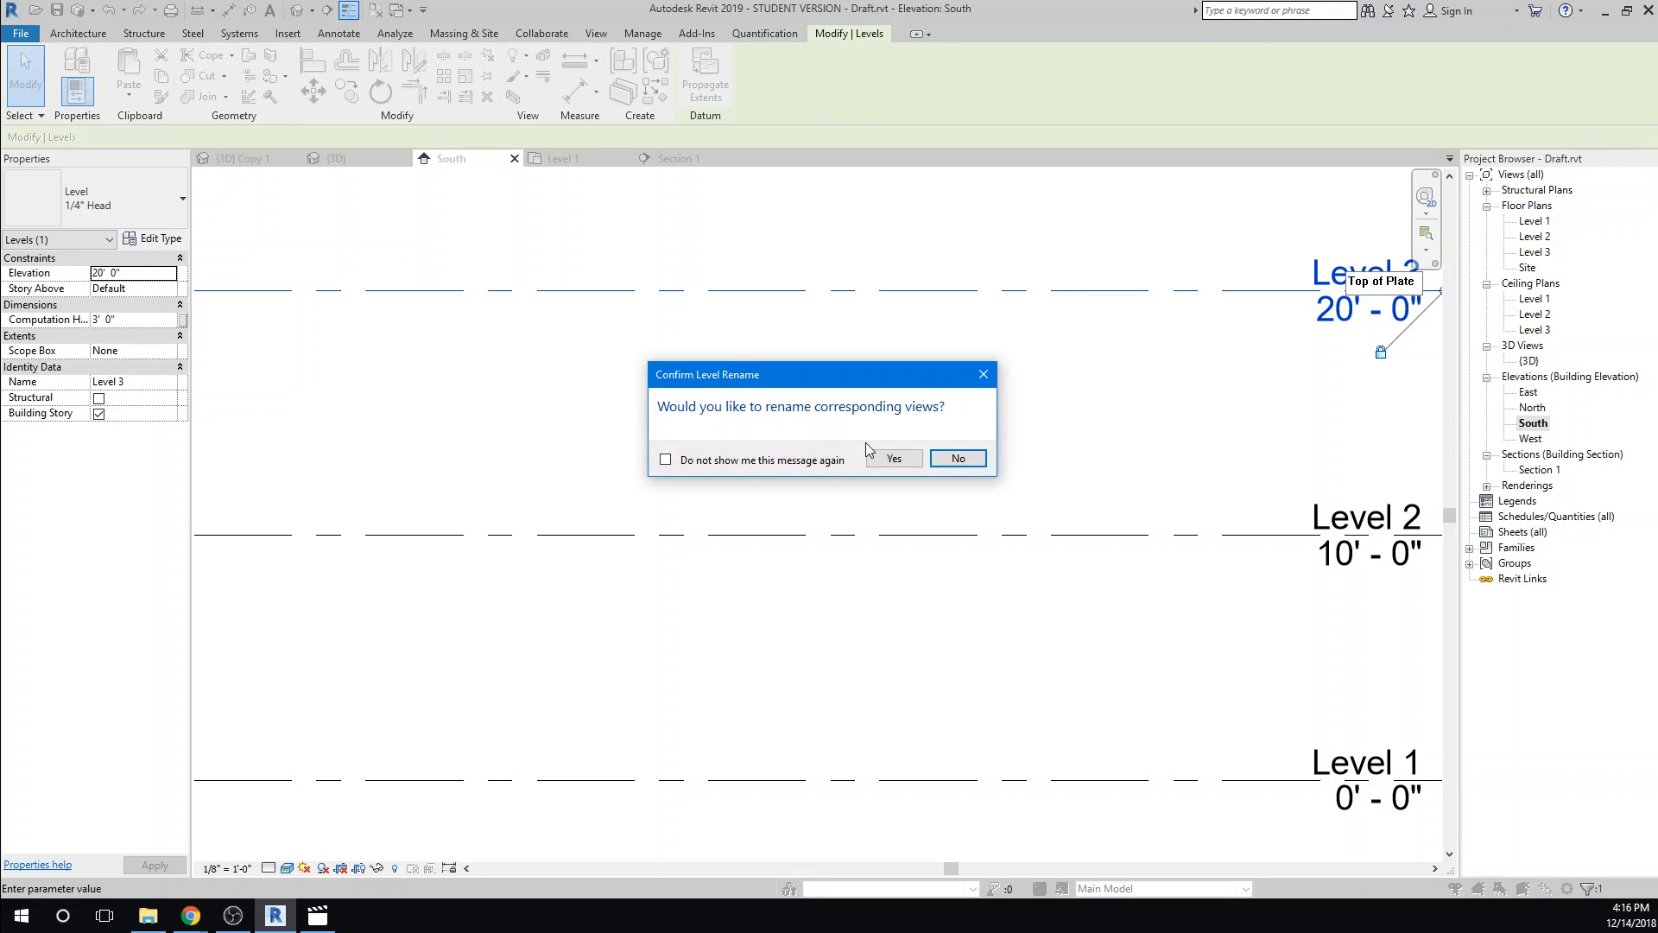
{"action": "left_click", "coordinate": [894, 458]}
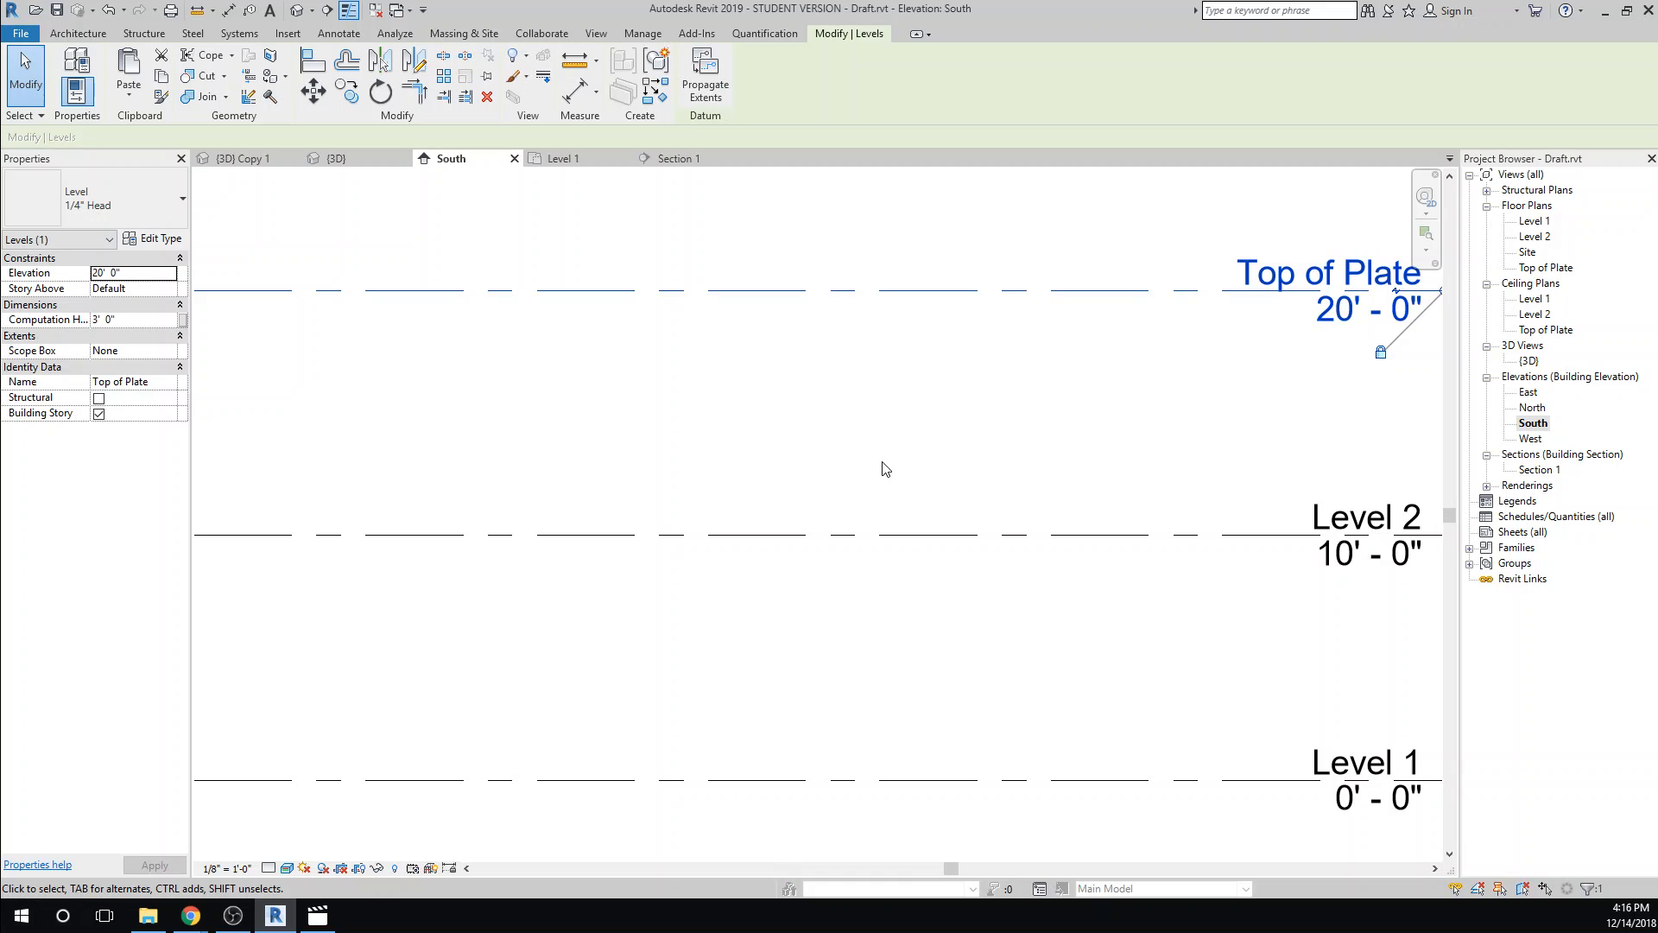
Stretch the stacked wall's top up to the Top of Plate level and set its top constraint to "Up to level: Top of Plate"
{"action": "scroll", "coordinate": [992, 458], "scroll_direction": "down", "scroll_amount": 3}
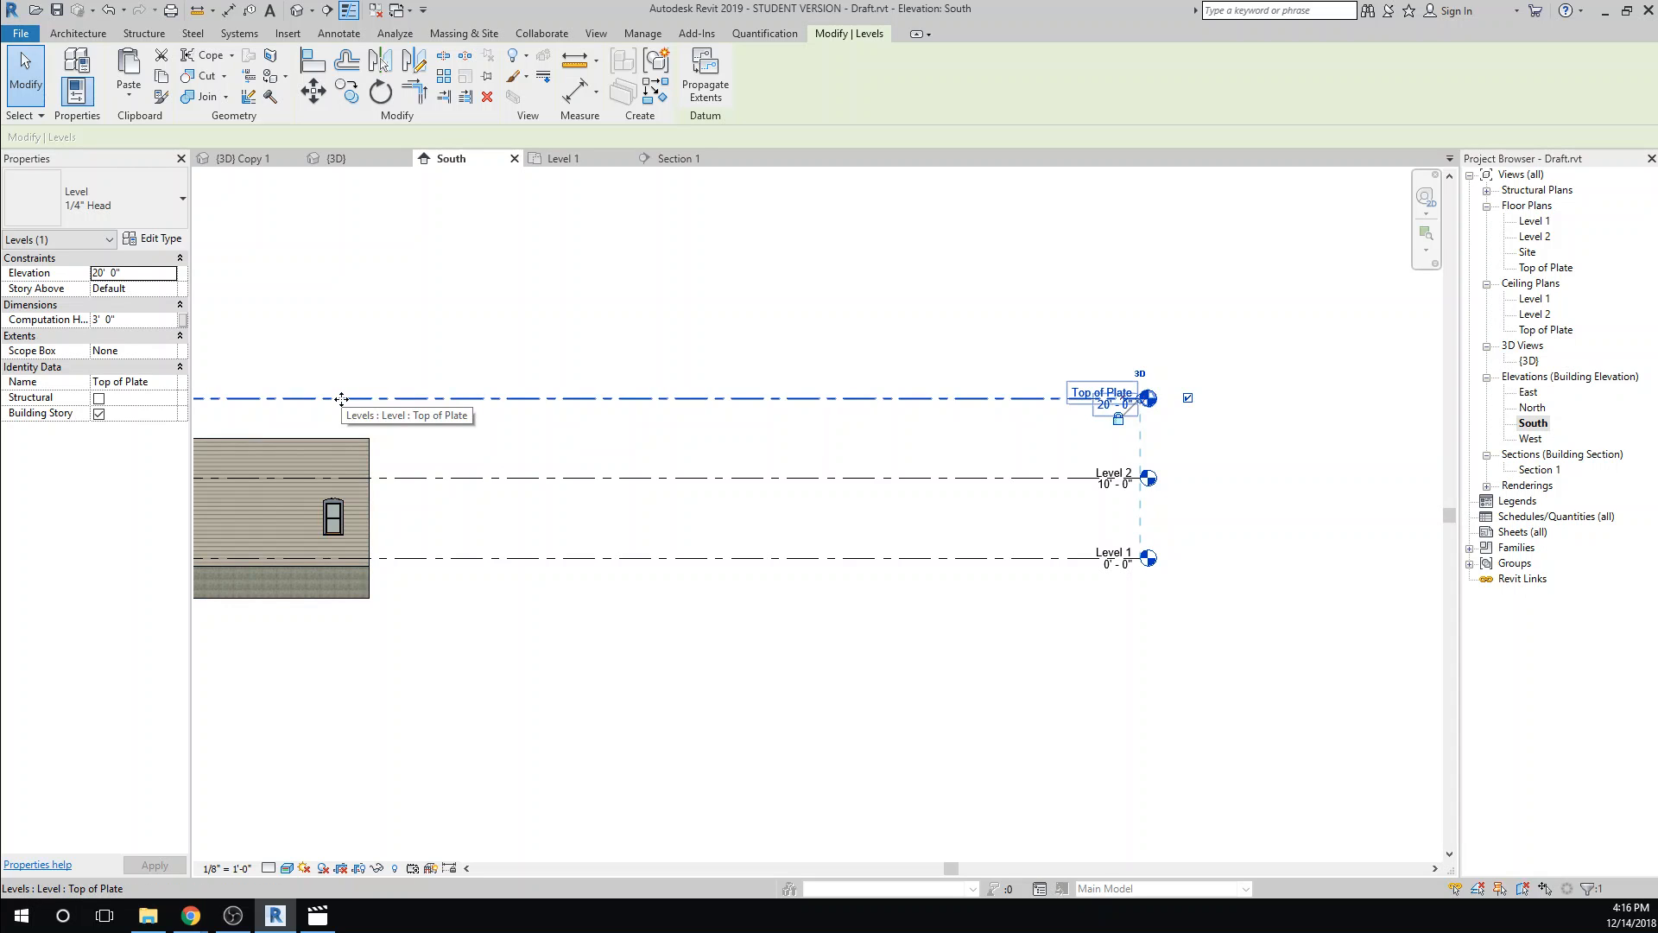
{"action": "scroll", "coordinate": [422, 691], "scroll_direction": "down", "scroll_amount": 2}
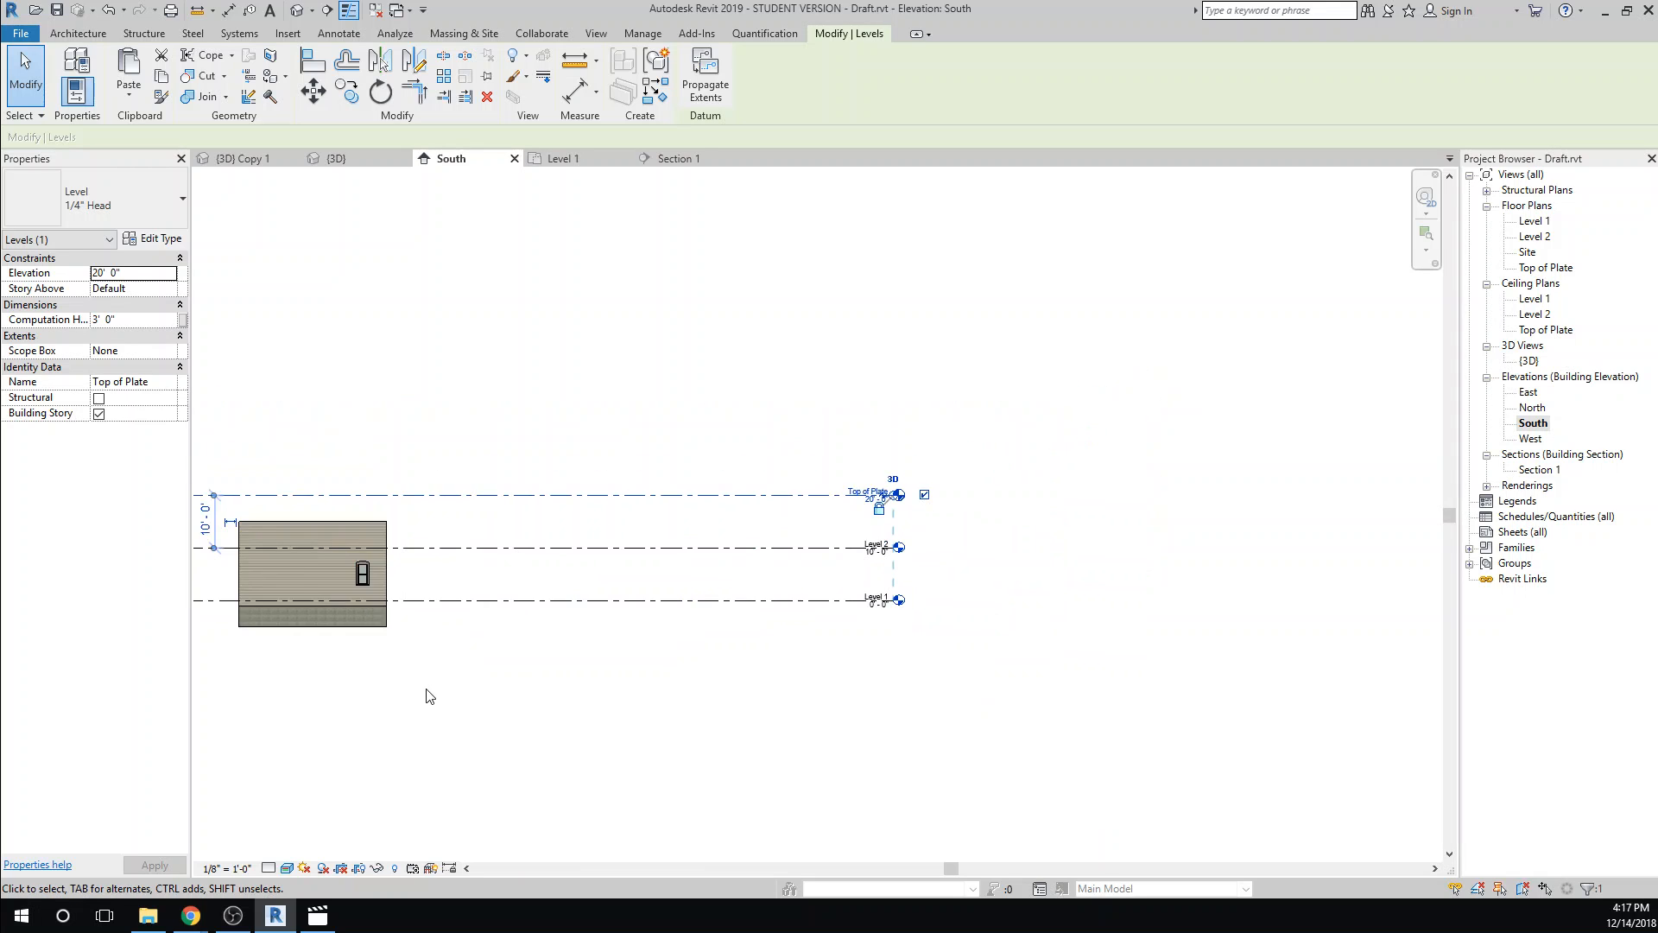
{"action": "middle_click_drag", "start_coordinate": [429, 697], "coordinate": [644, 722]}
{"action": "left_click", "coordinate": [507, 559]}
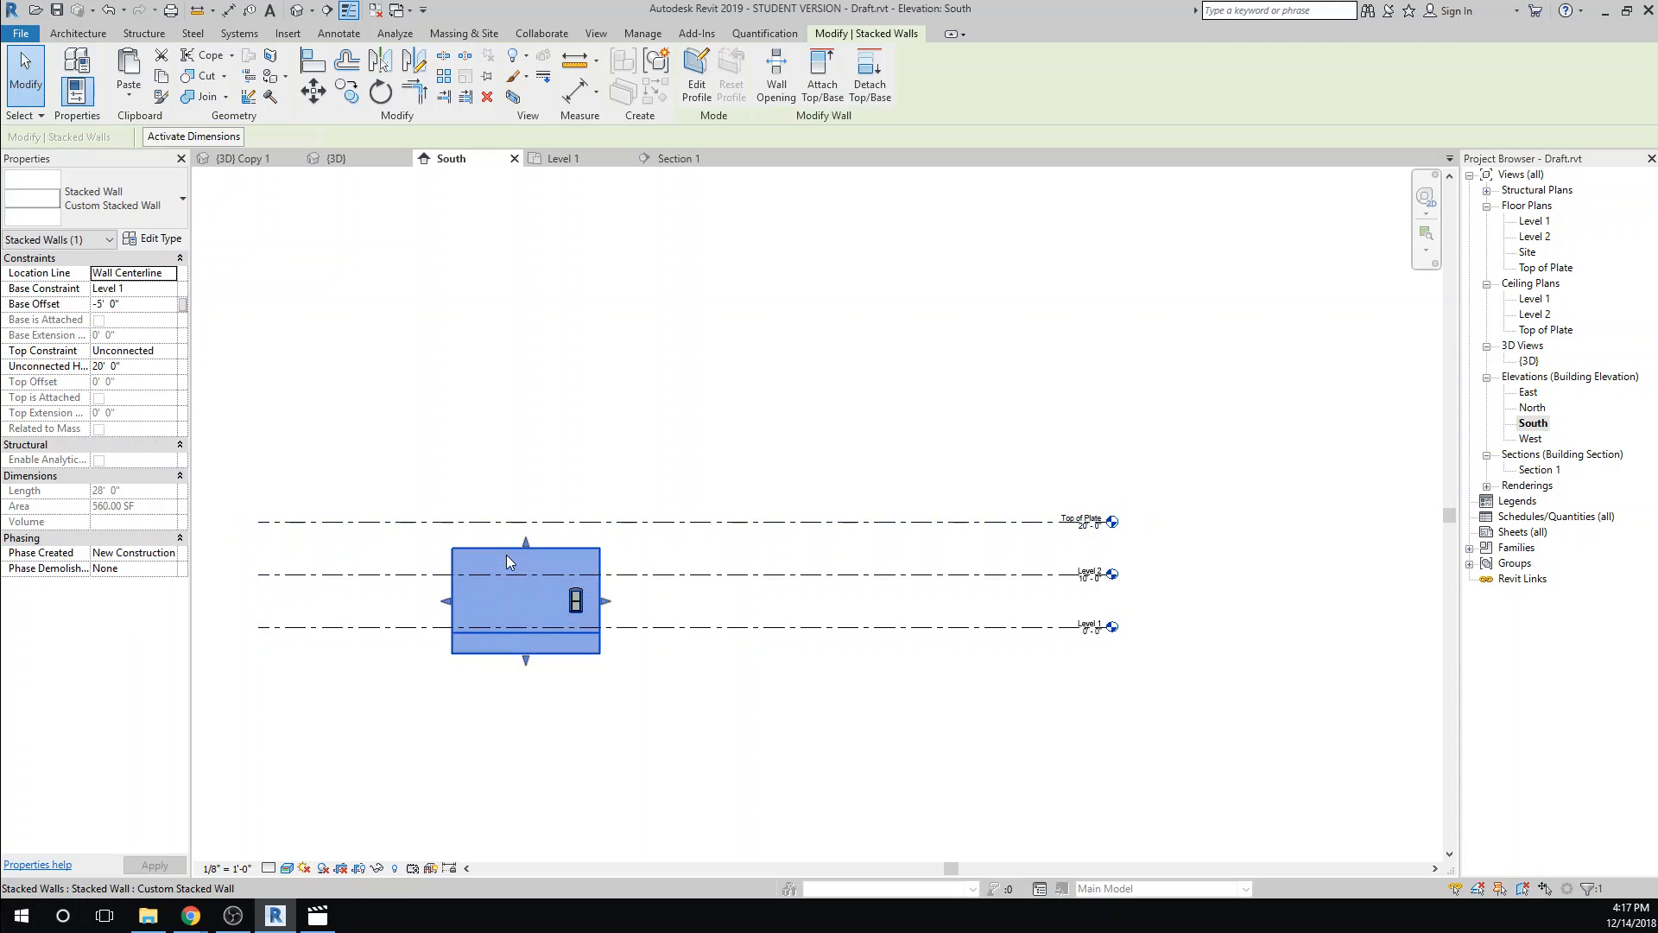
{"action": "left_click_drag", "start_coordinate": [526, 541], "coordinate": [531, 526]}
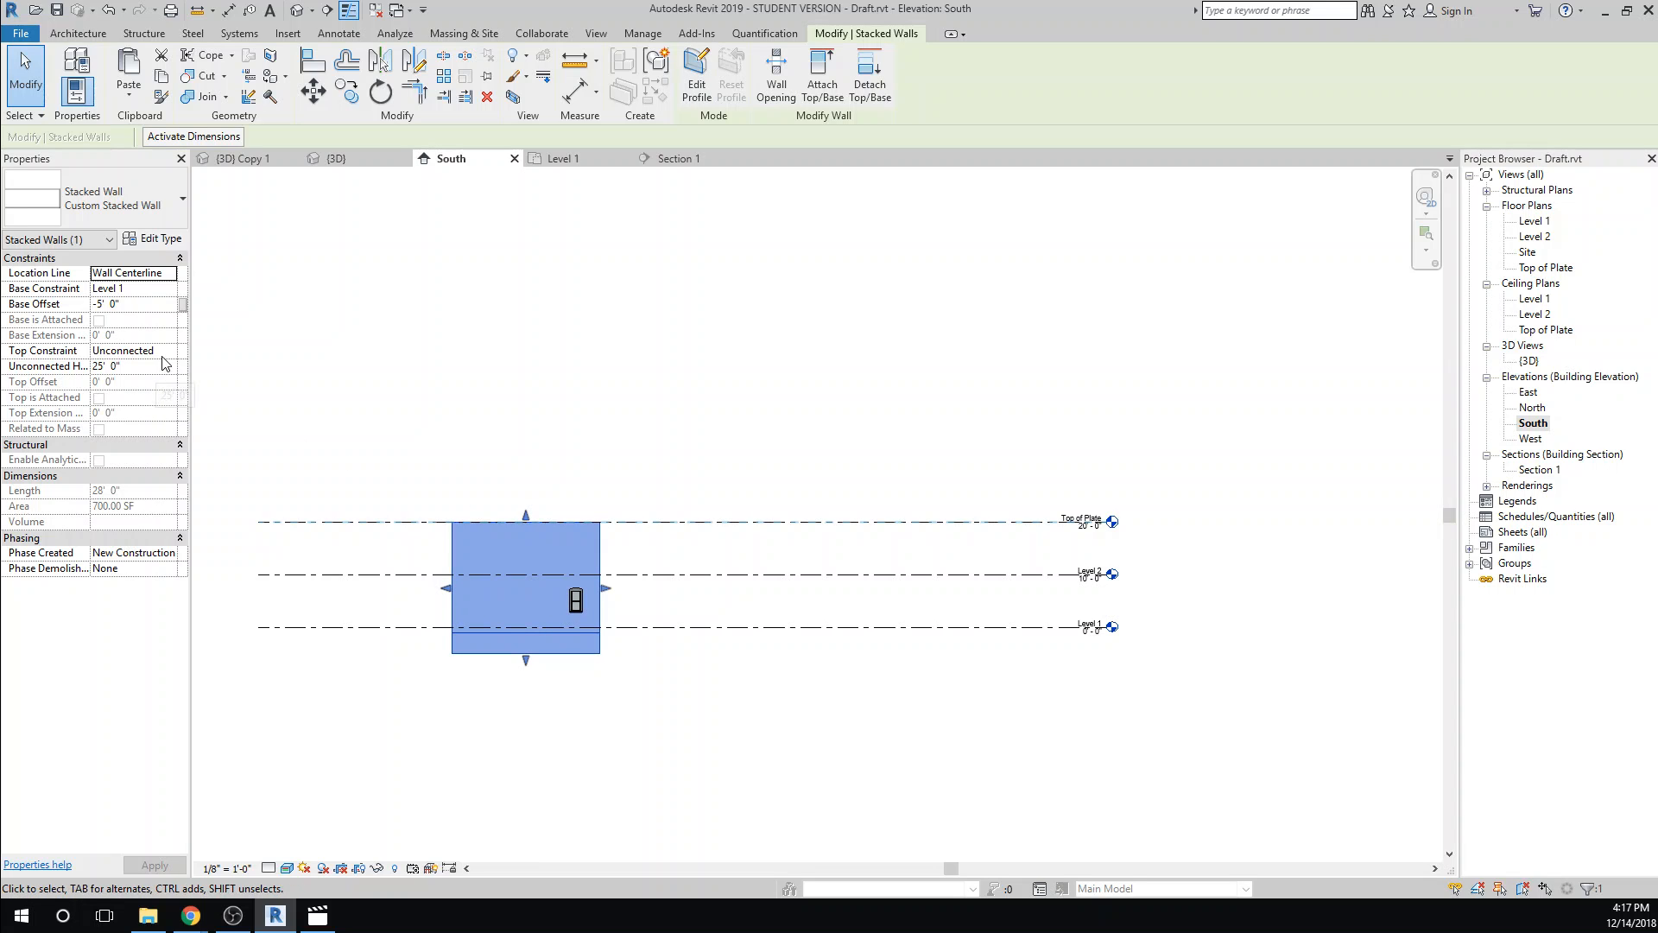
{"action": "left_click", "coordinate": [167, 352]}
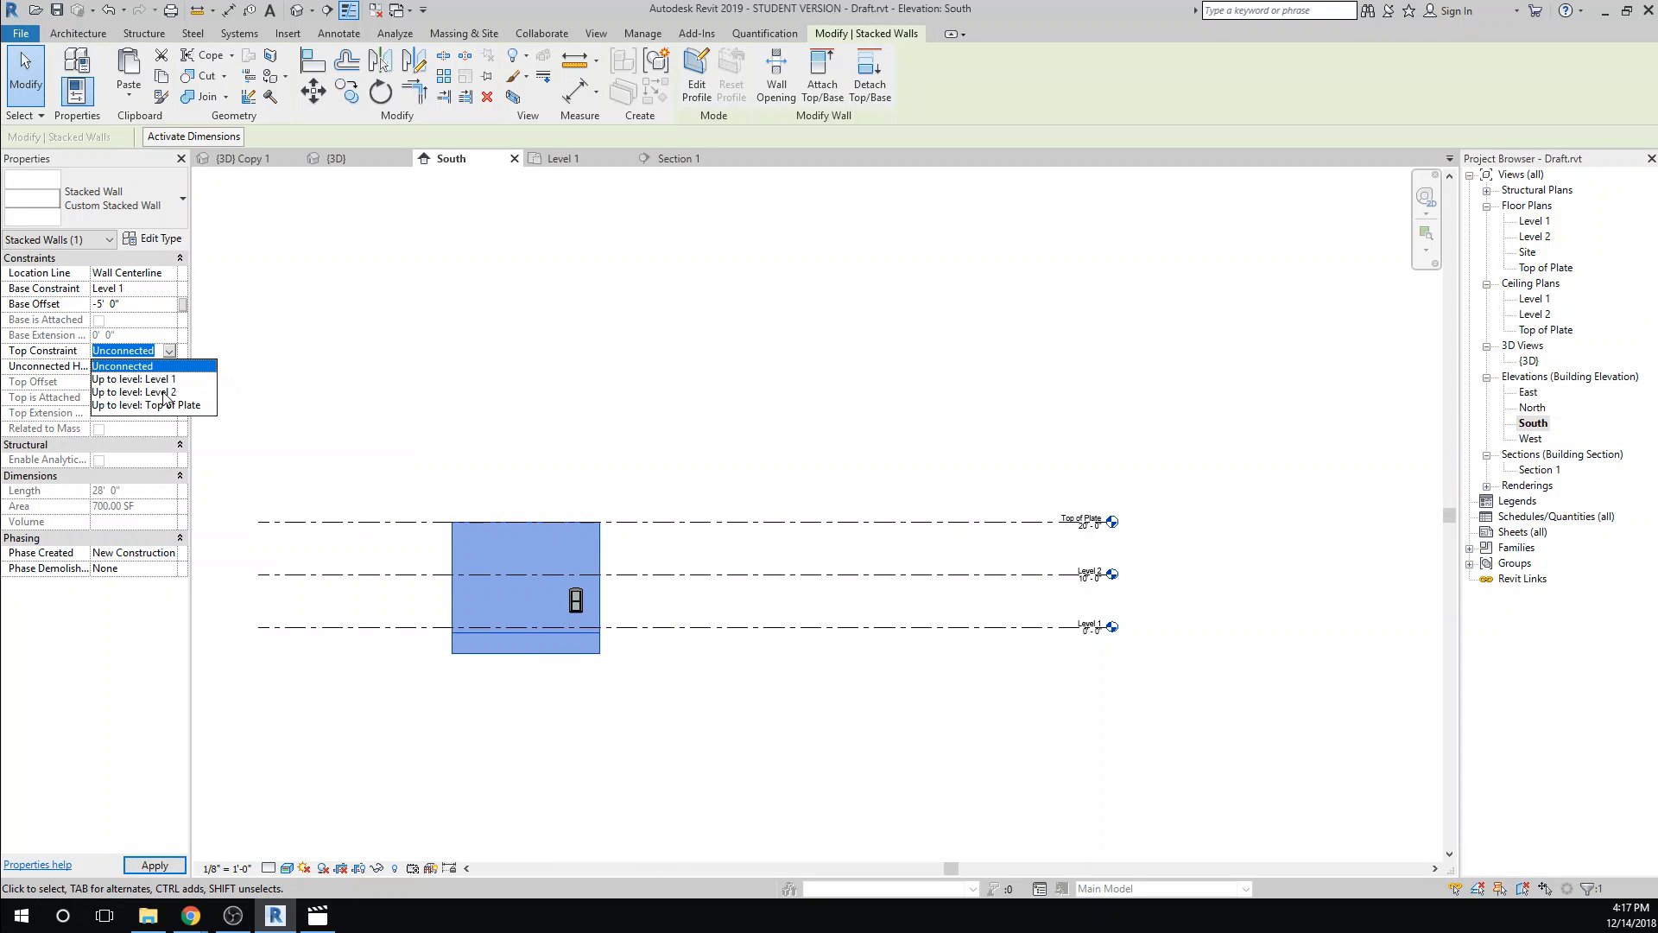
{"action": "left_click", "coordinate": [166, 405]}
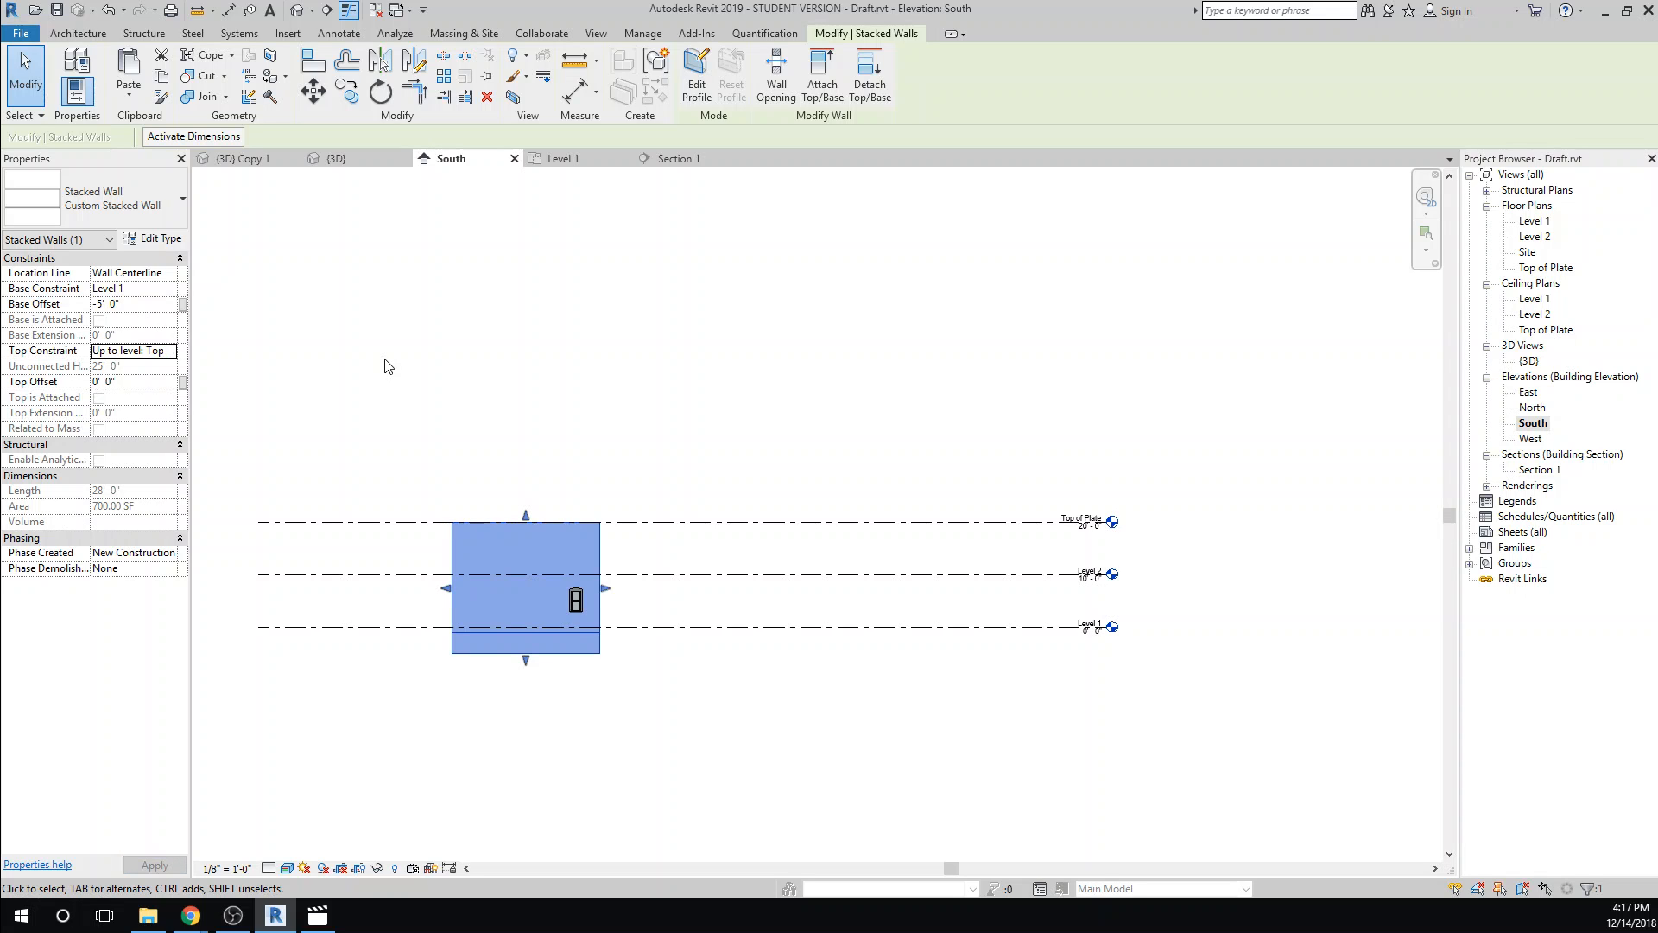
{"action": "key", "text": "Escape"}
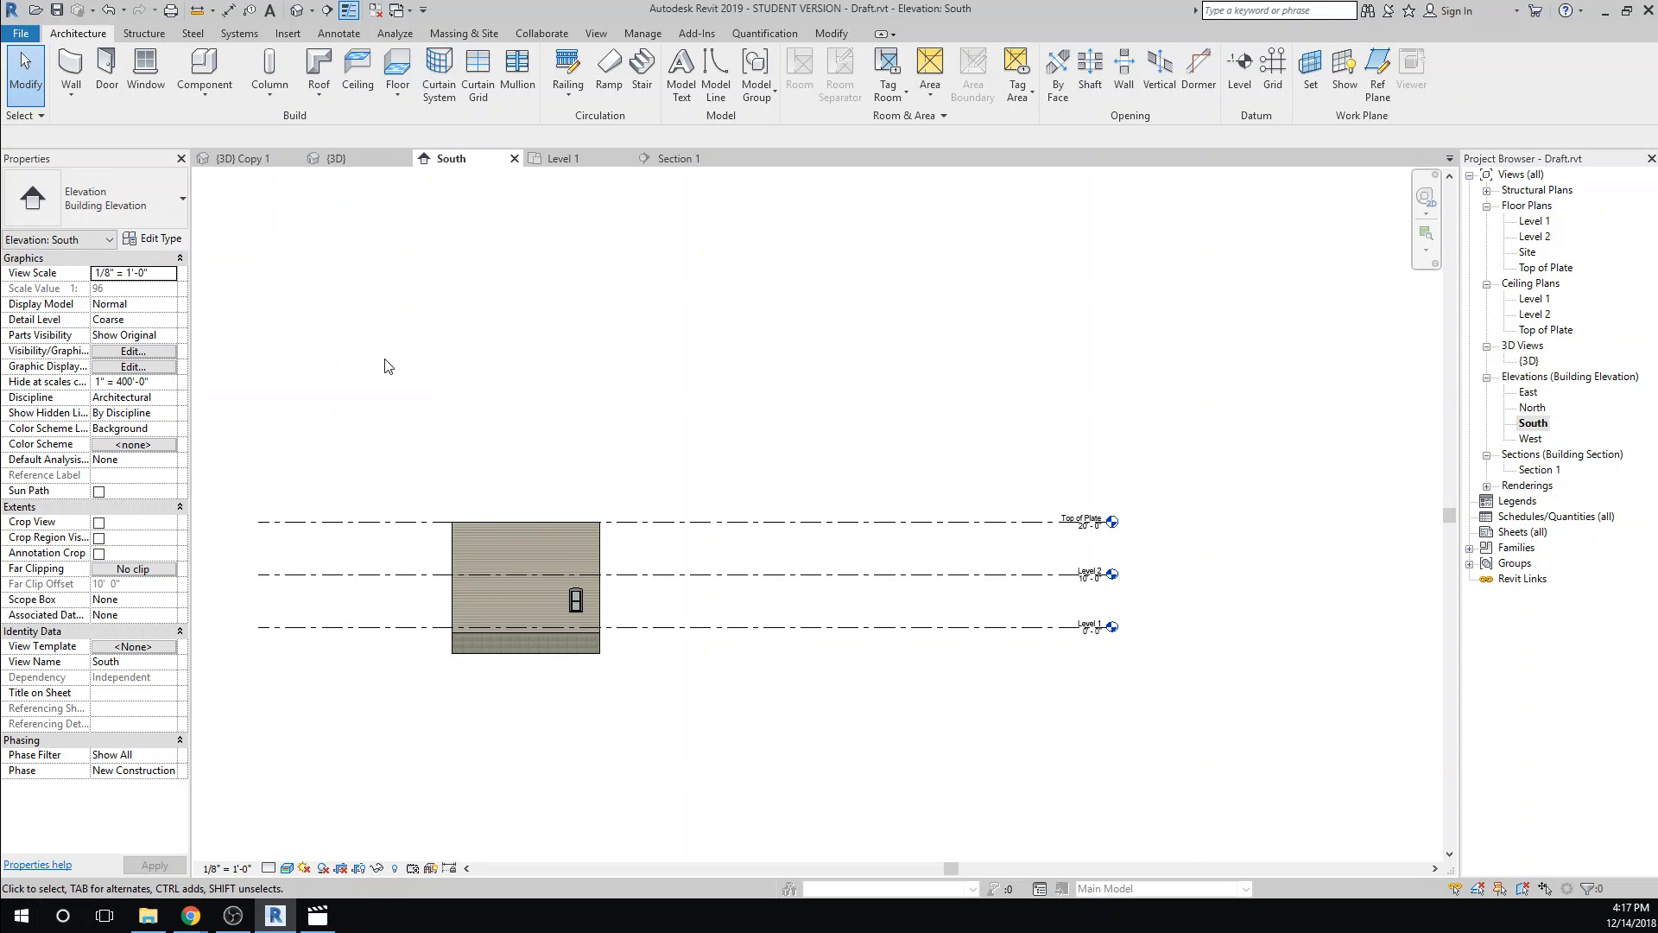
Open the {3D} view and examine the whole stacked wall from its top down to the concrete foundation
{"action": "left_click", "coordinate": [1529, 361]}
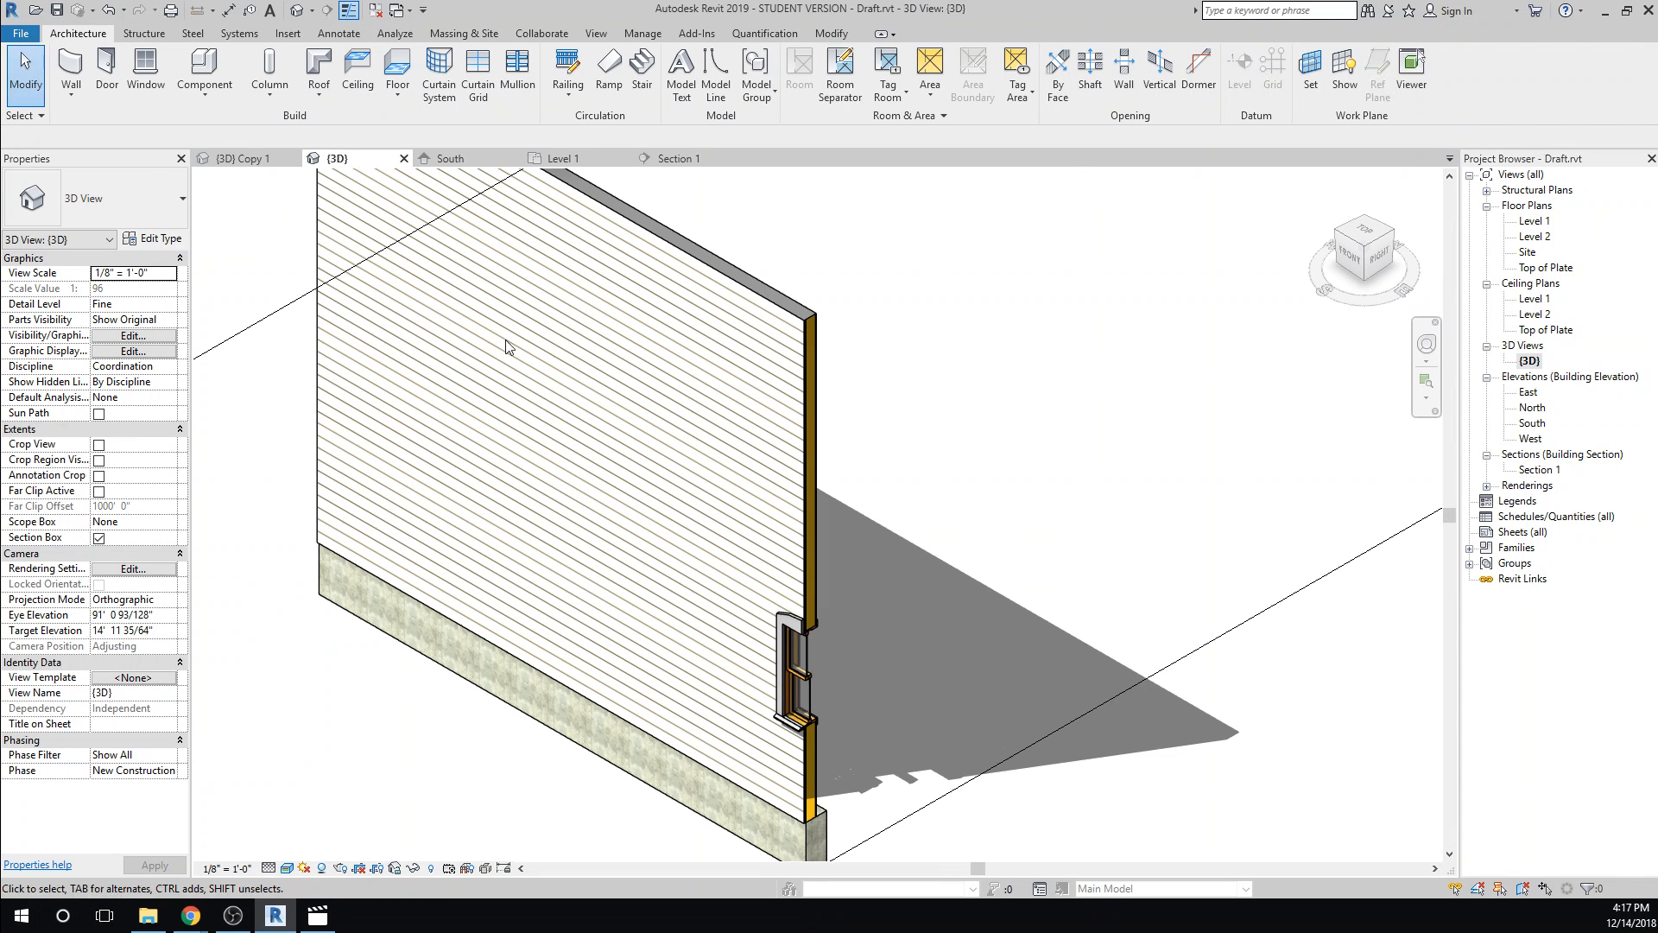
{"action": "scroll", "coordinate": [974, 774], "scroll_direction": "down", "scroll_amount": 1}
{"action": "middle_click_drag", "start_coordinate": [987, 784], "coordinate": [930, 705]}
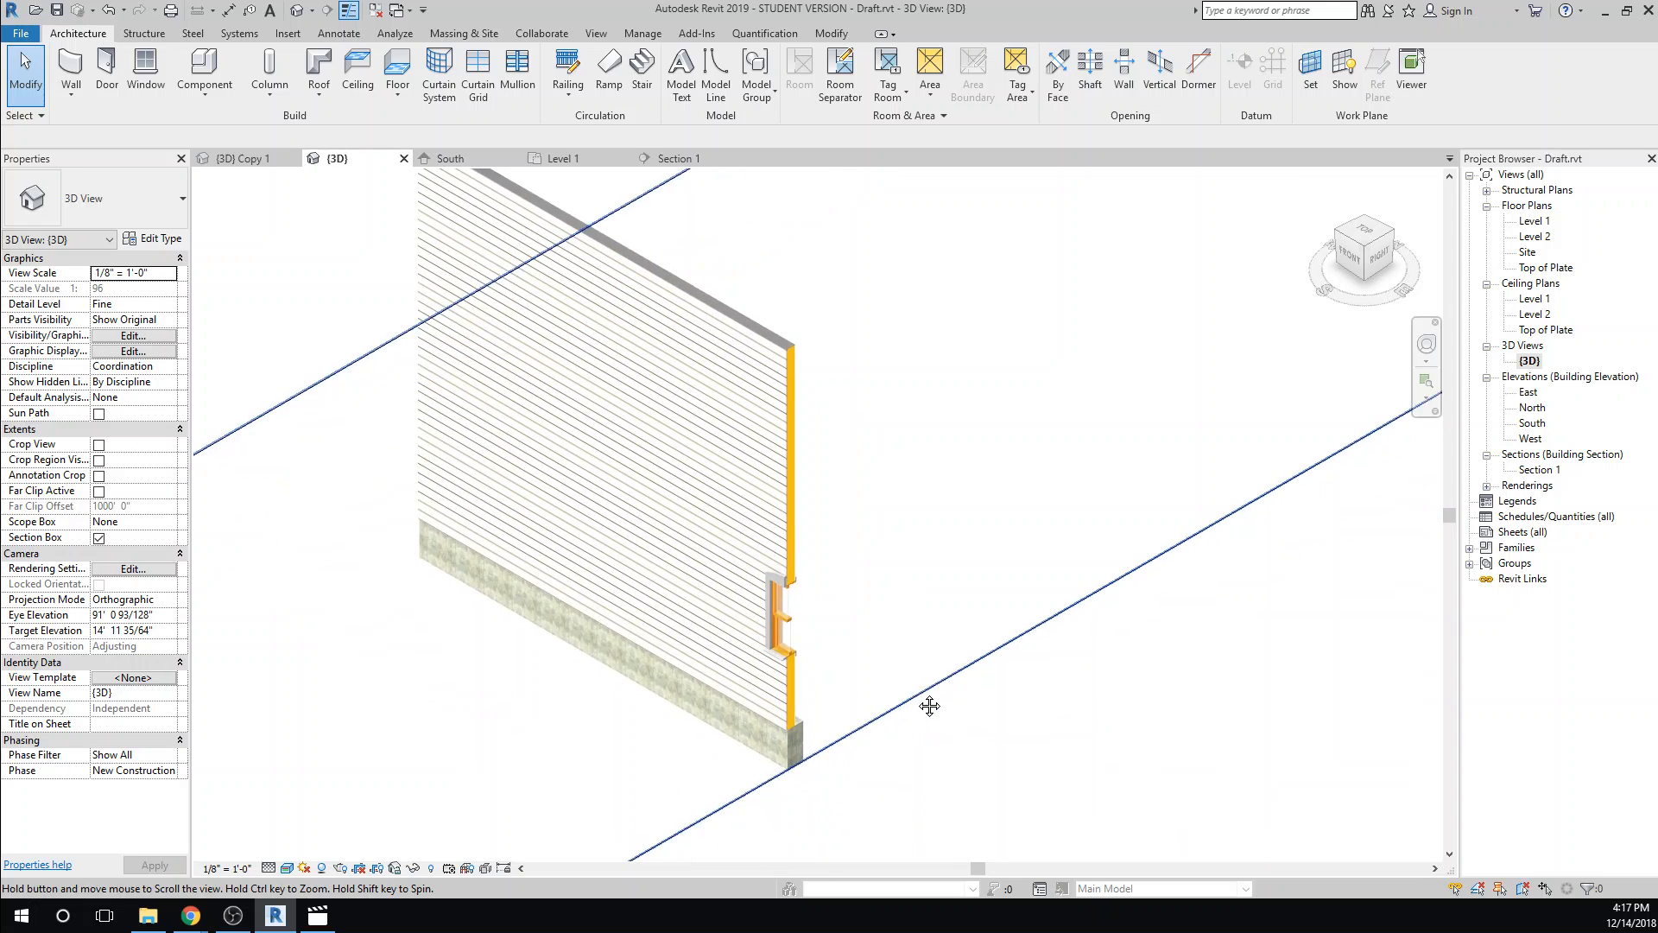
{"action": "scroll", "coordinate": [930, 705], "scroll_direction": "down", "scroll_amount": 1}
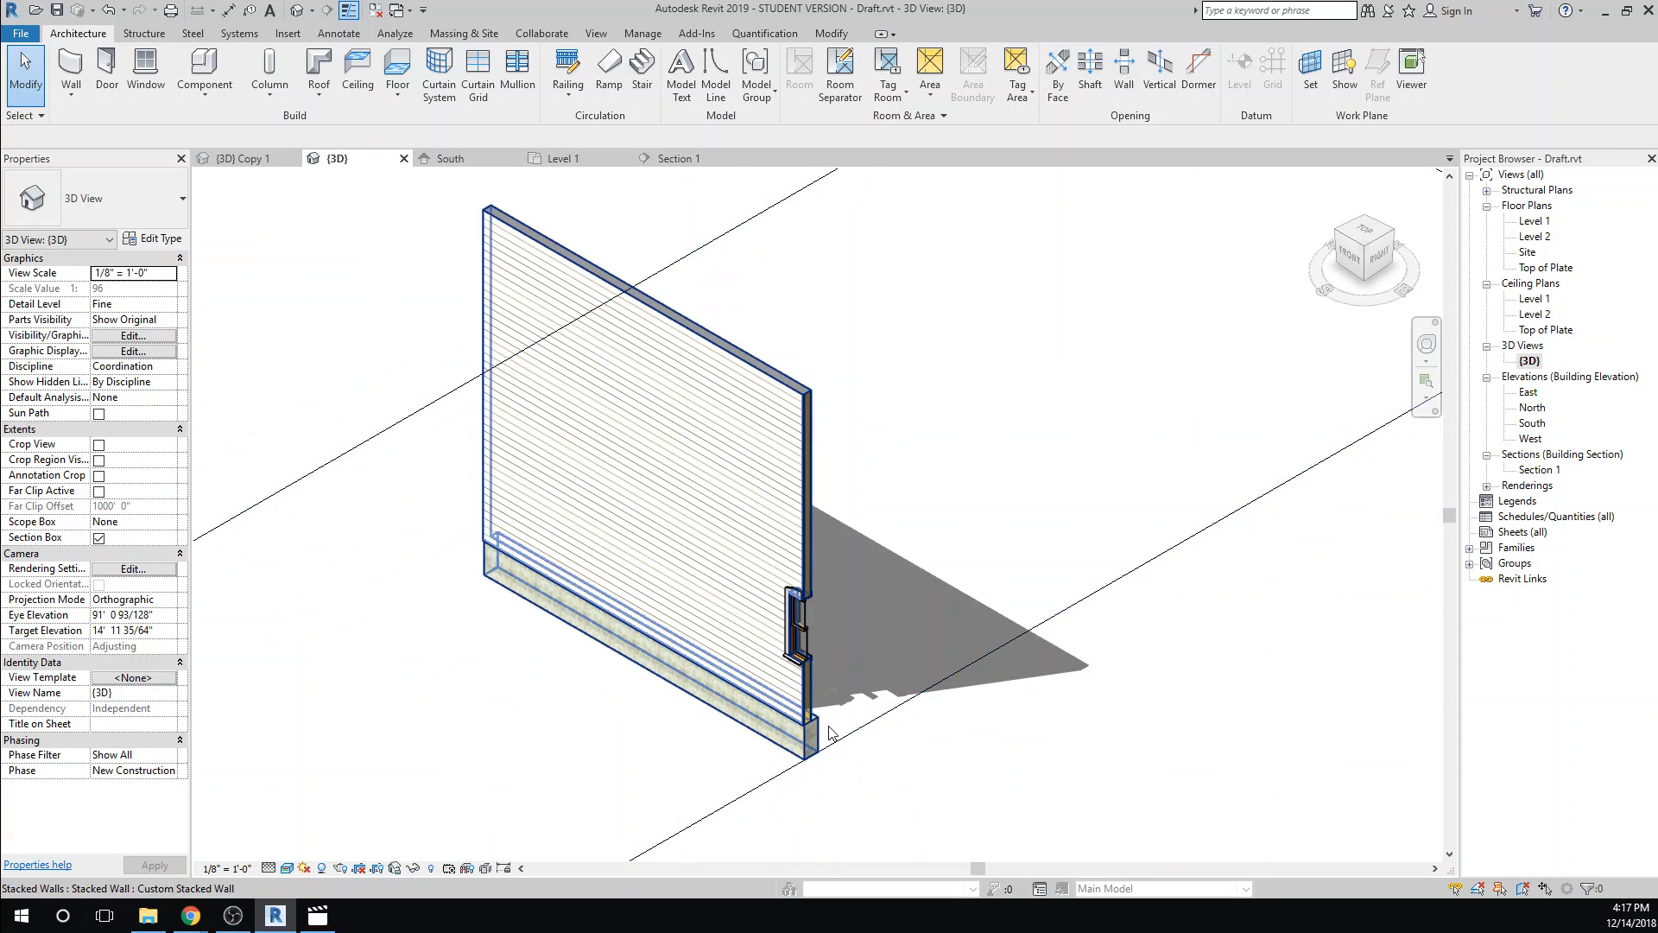